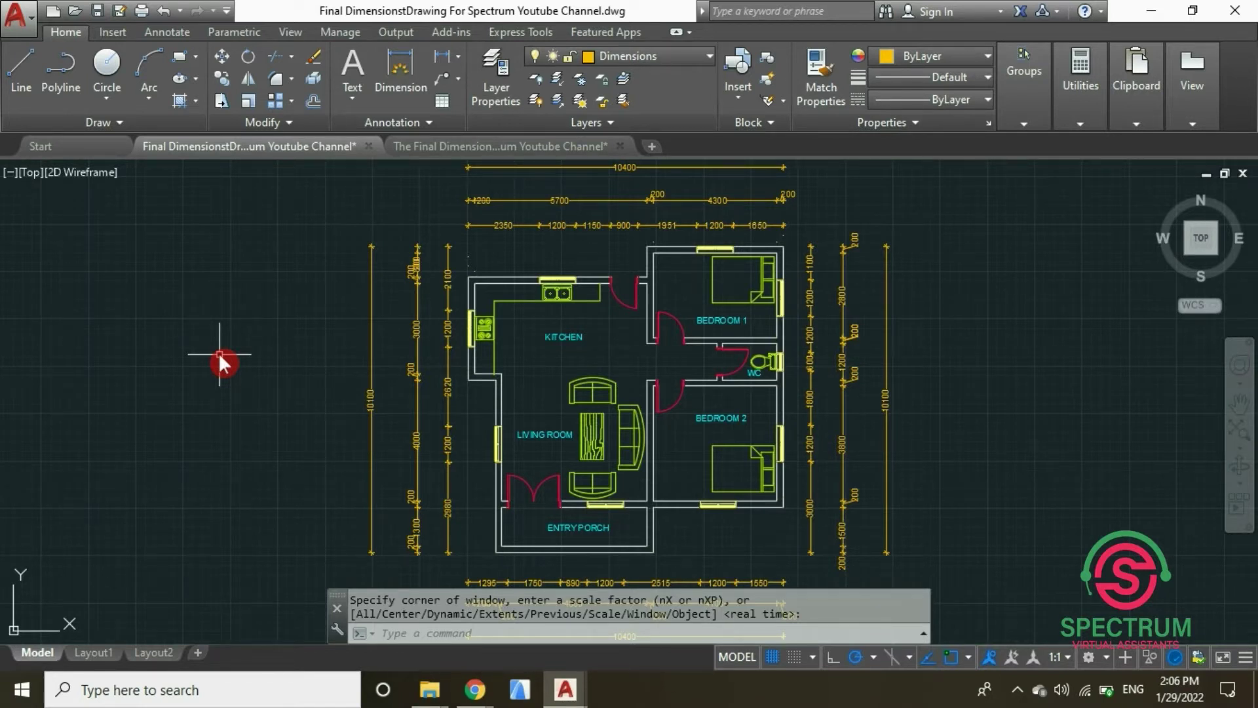
Step: Switch to the undimensioned floor plan drawing 'The Final DimensionstDrawing For Spectrum Youtube Channel'
click(447, 143)
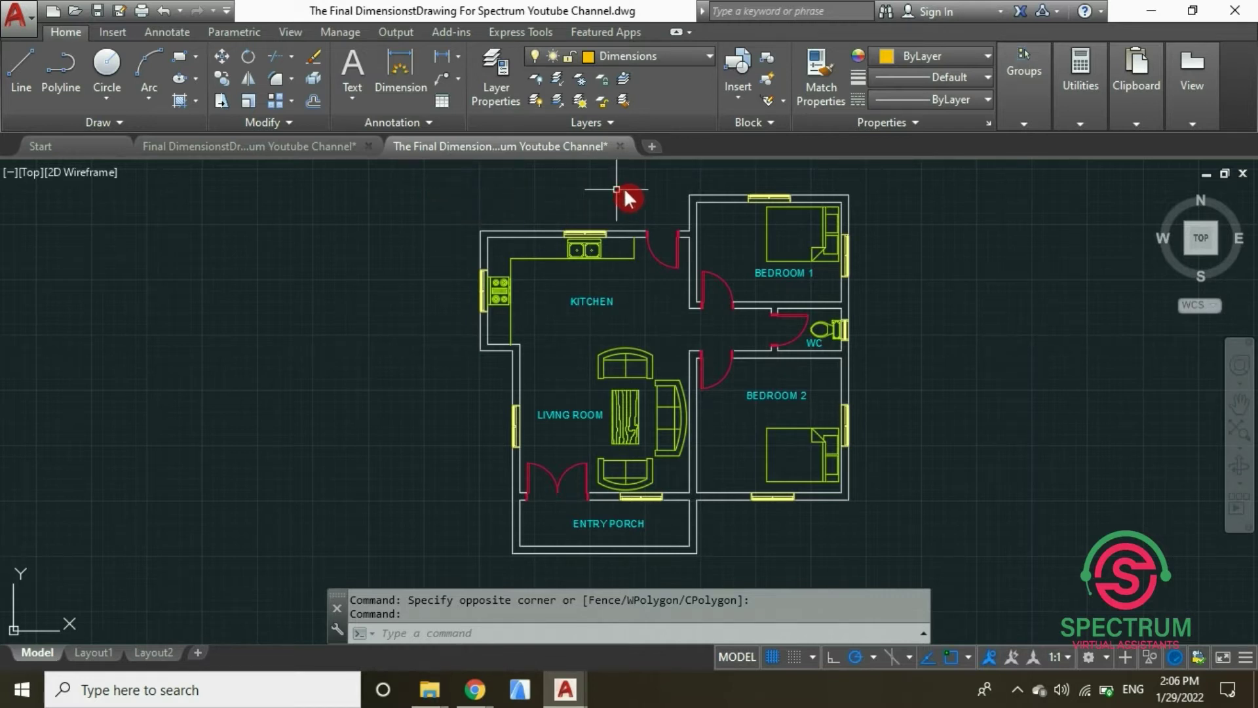
click(699, 52)
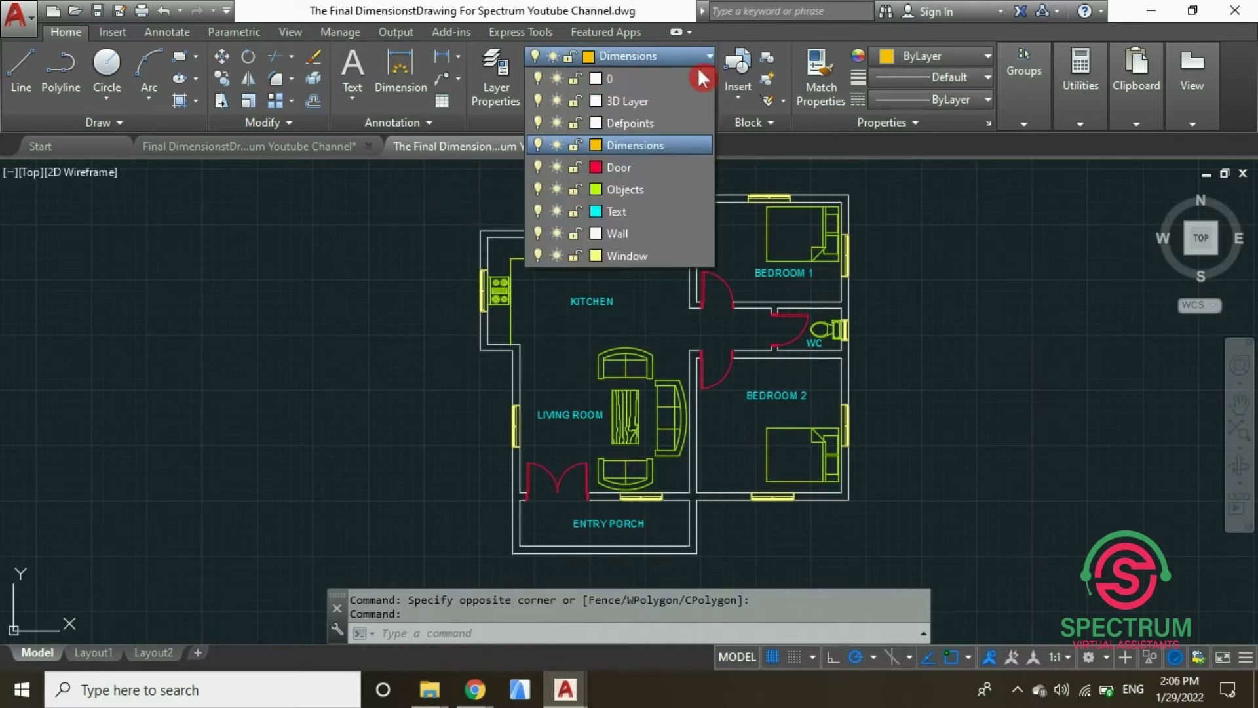
click(627, 144)
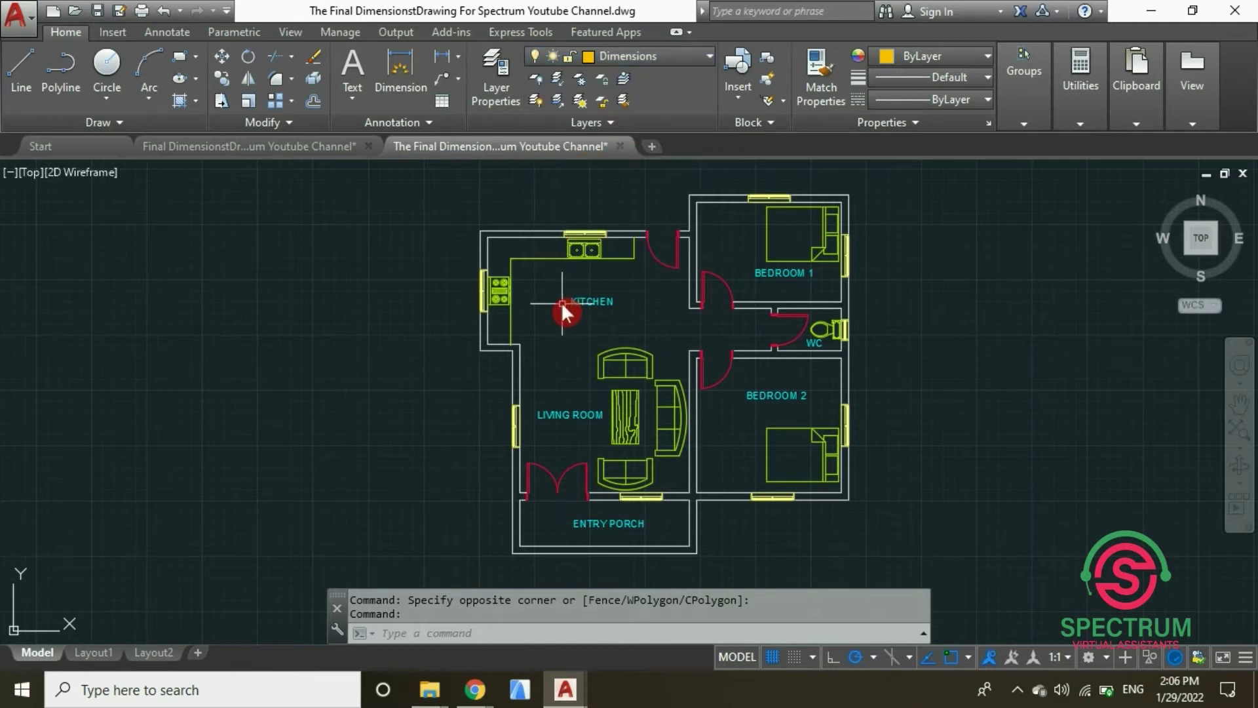
text(DIMSTY)
key(Return)
drag(755, 188, 760, 243)
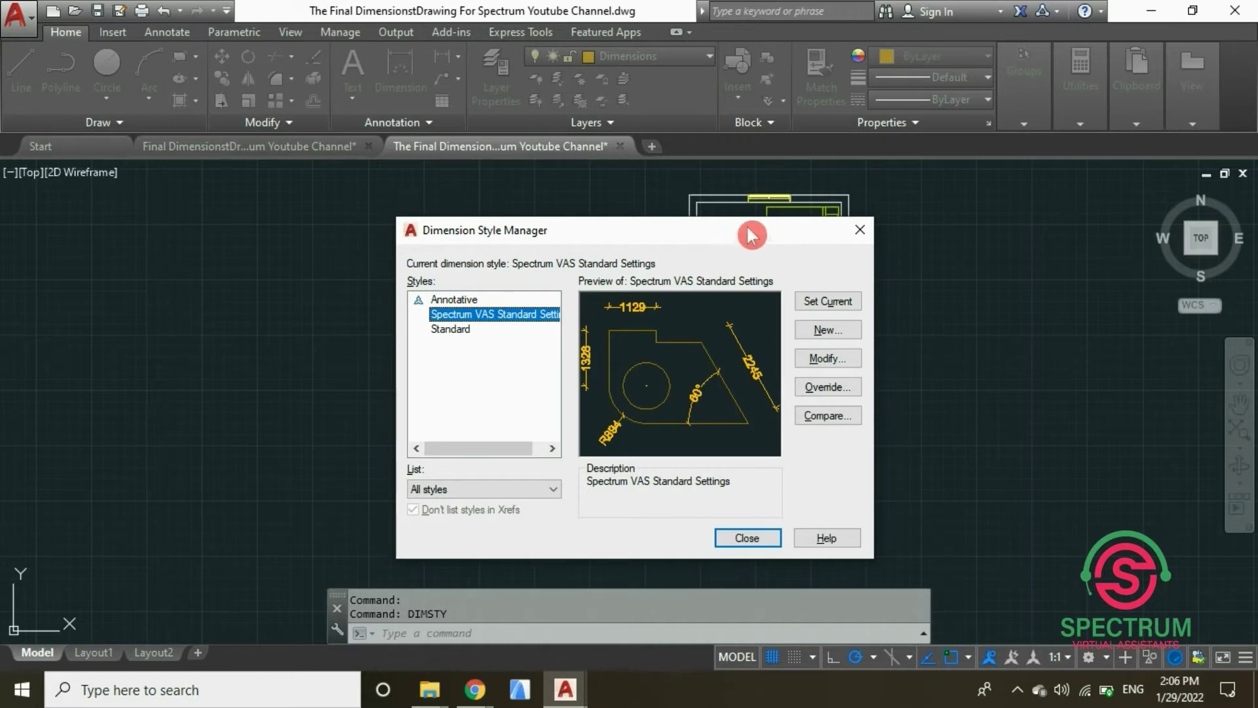
click(860, 229)
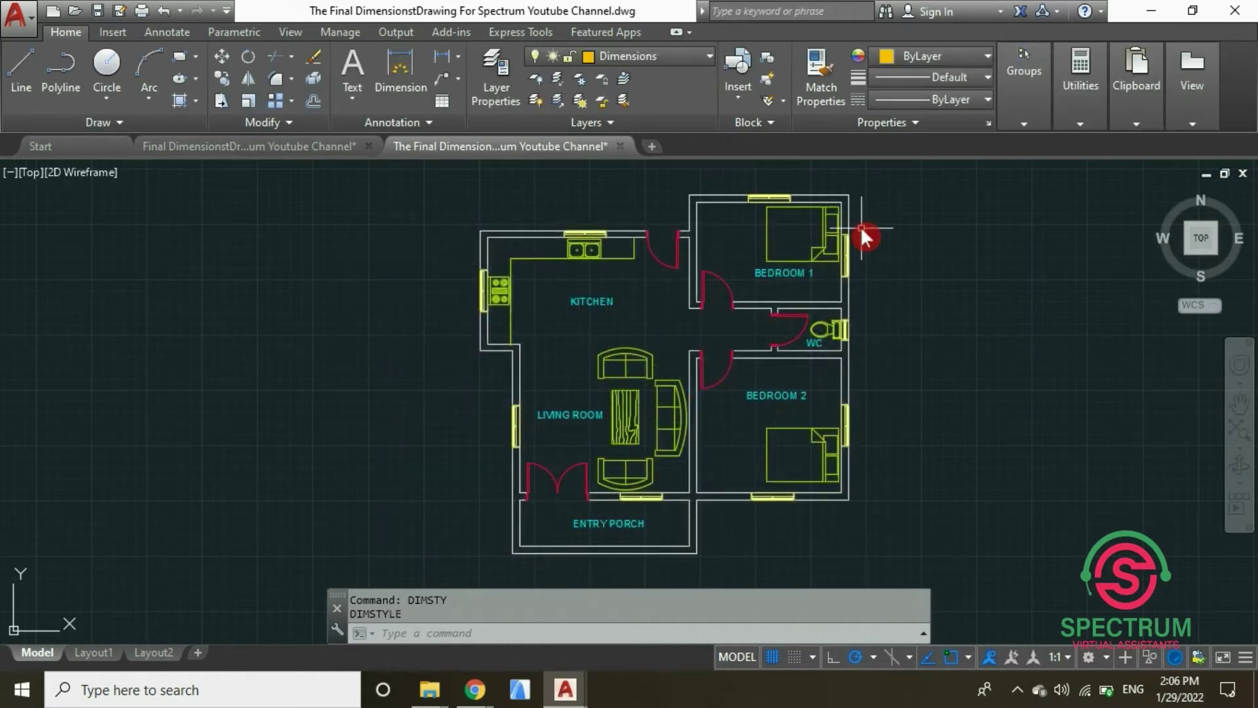
Step: Open the Dimension Style Manager from the Annotate Dimensions panel and enlarge its window
click(151, 30)
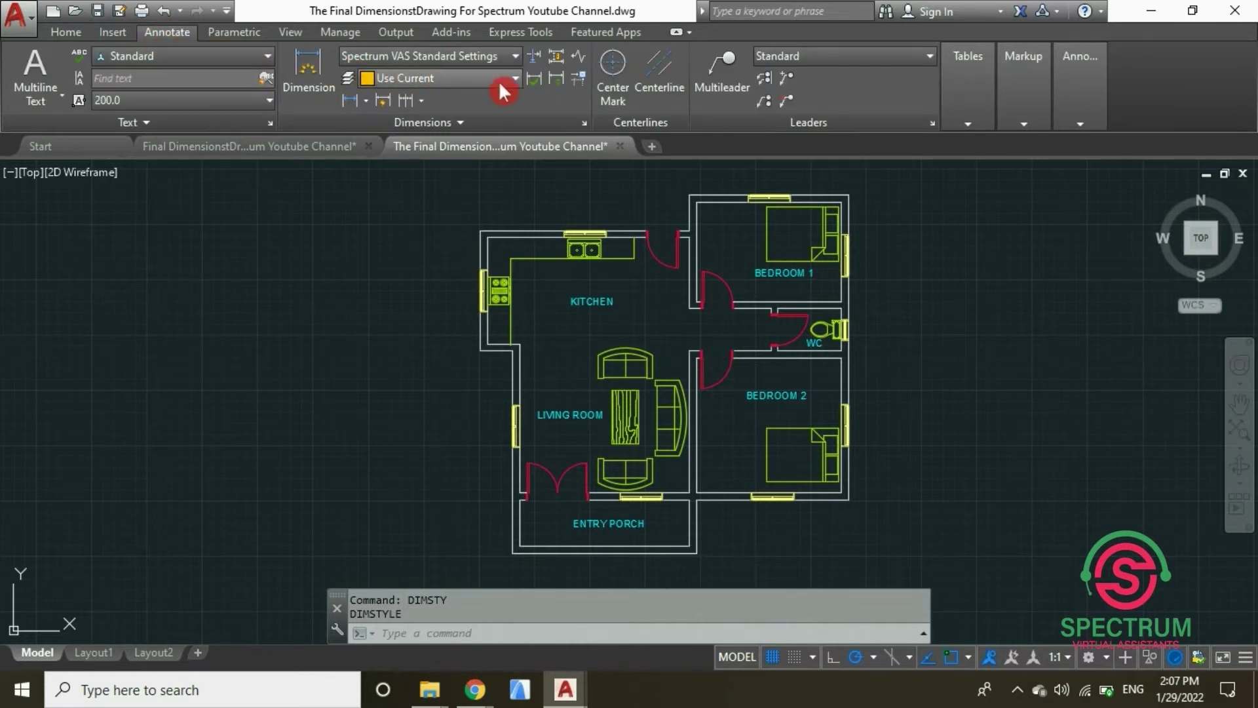
click(586, 120)
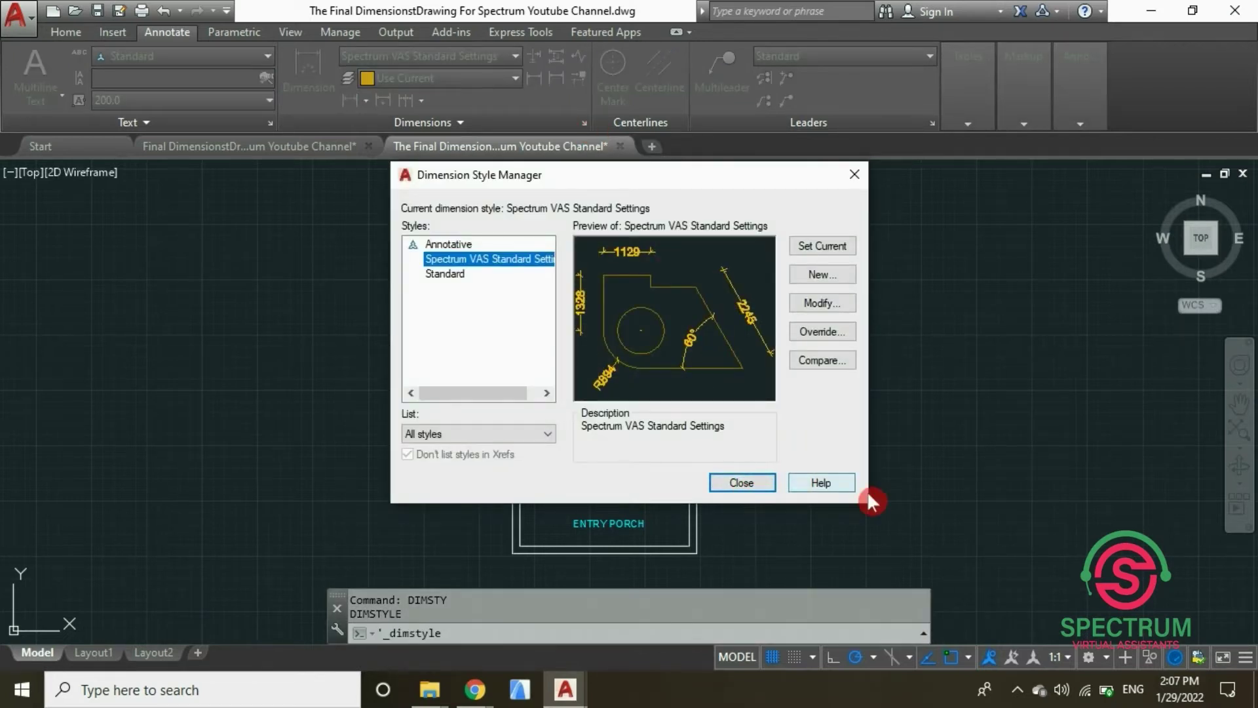
drag(865, 503, 960, 575)
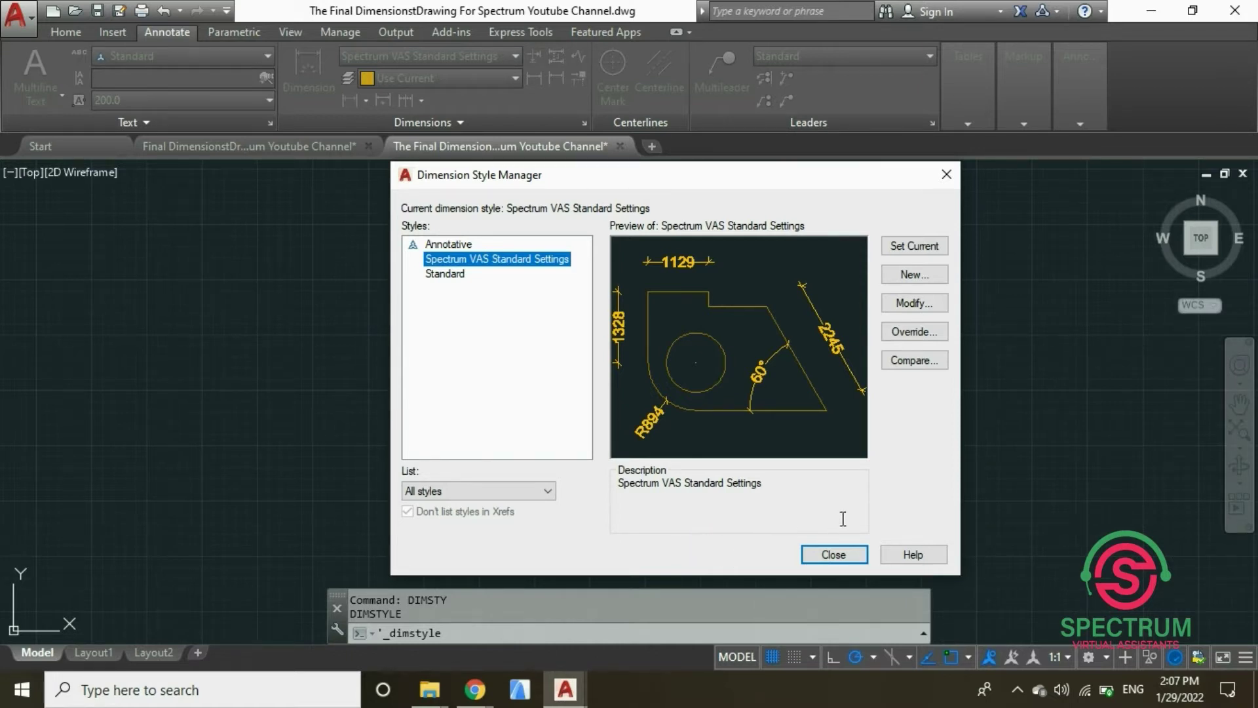
Step: Create a dimension style named 'New Spectrum VAS Standard Settings' based on Spectrum VAS Standard Settings
click(928, 275)
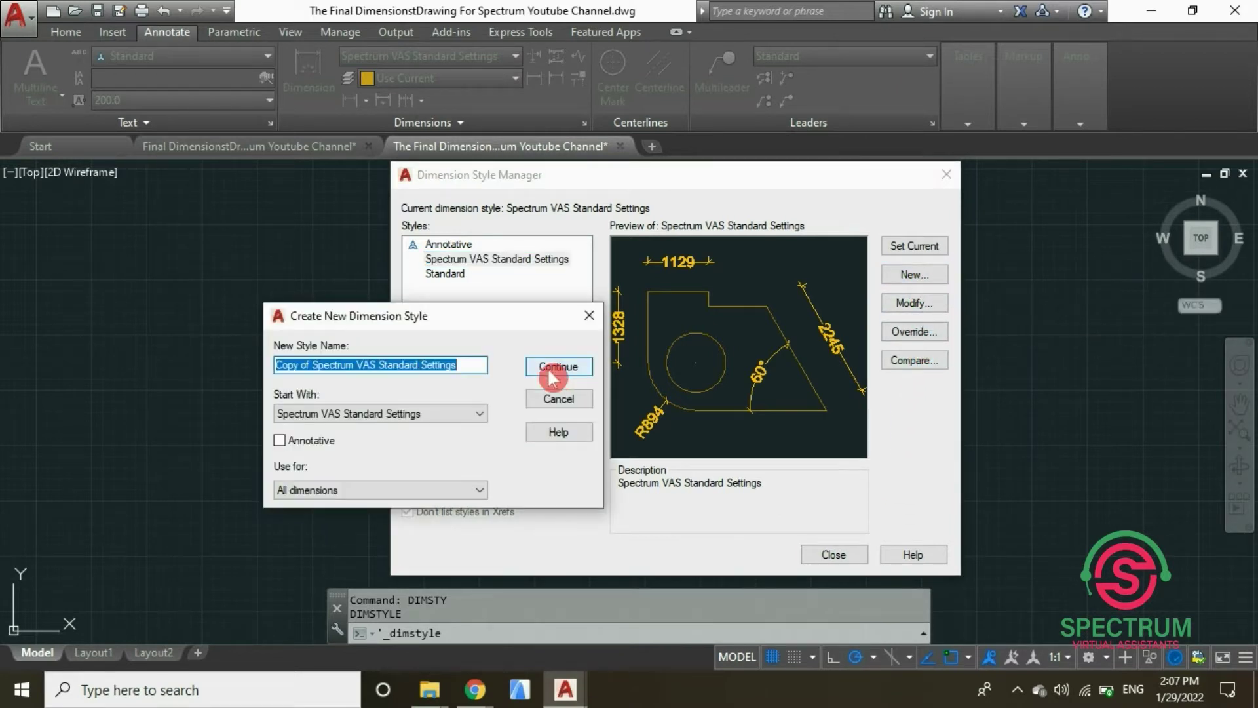
click(457, 364)
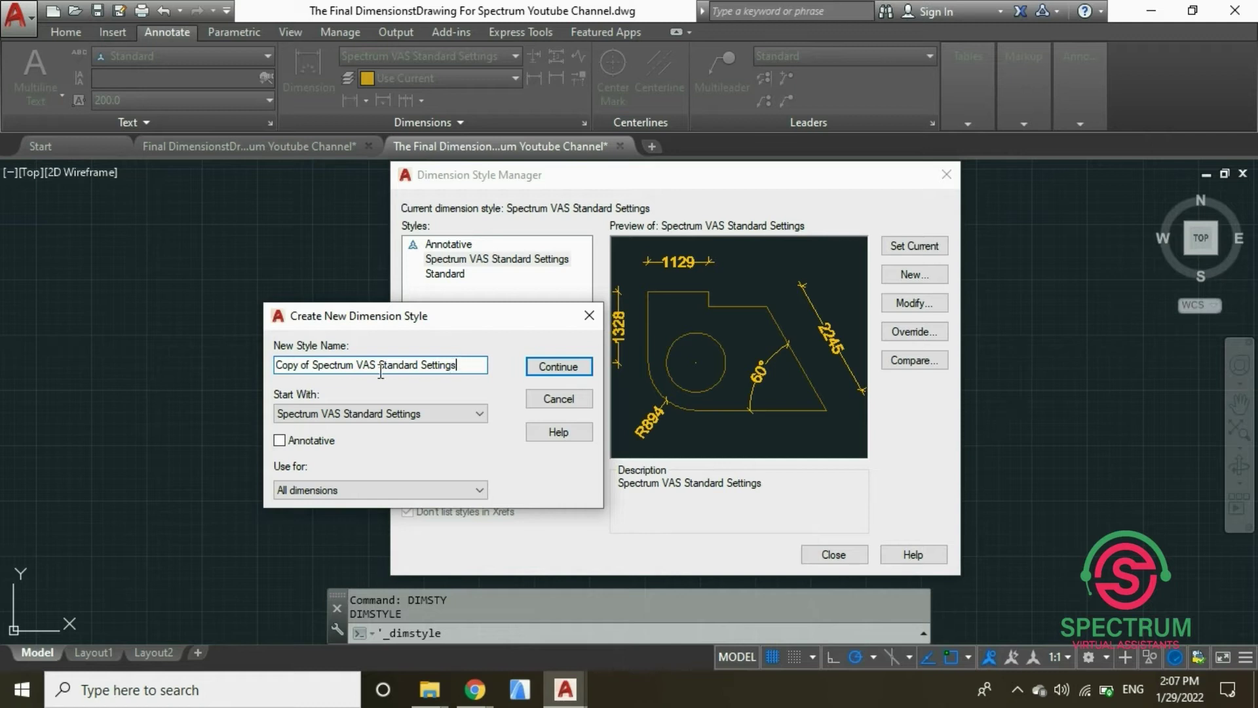
drag(311, 364, 236, 360)
text(New)
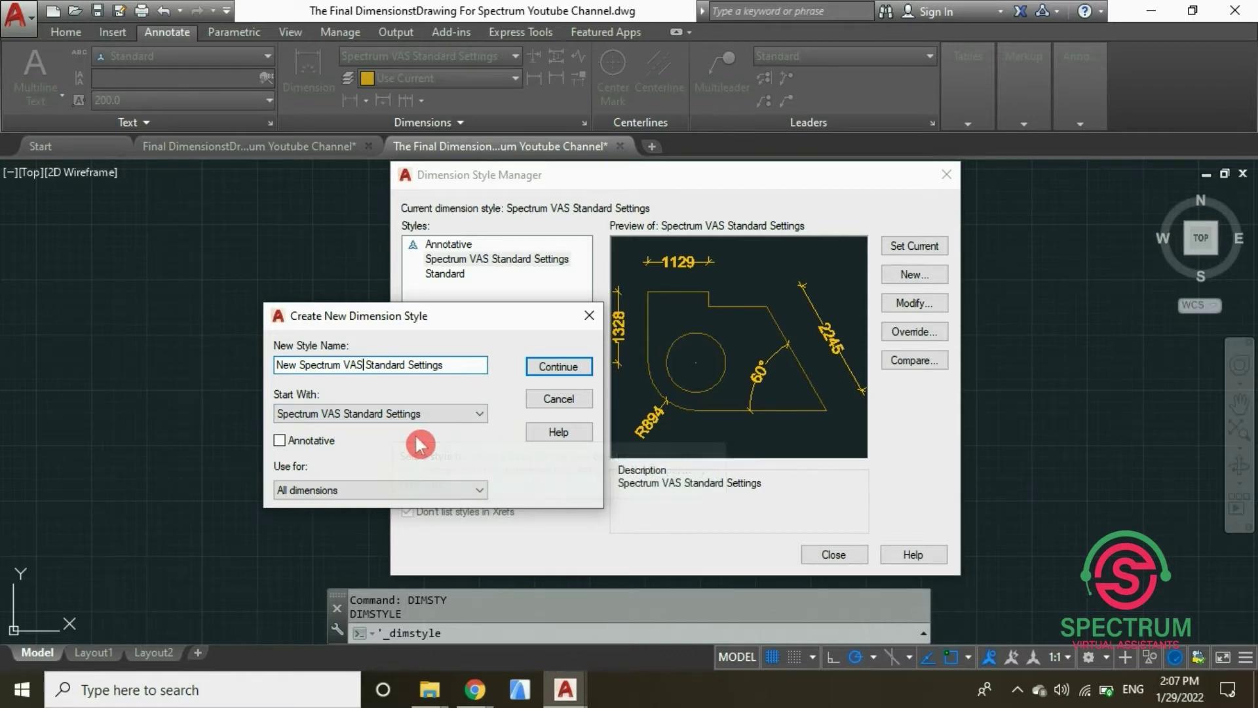
click(550, 374)
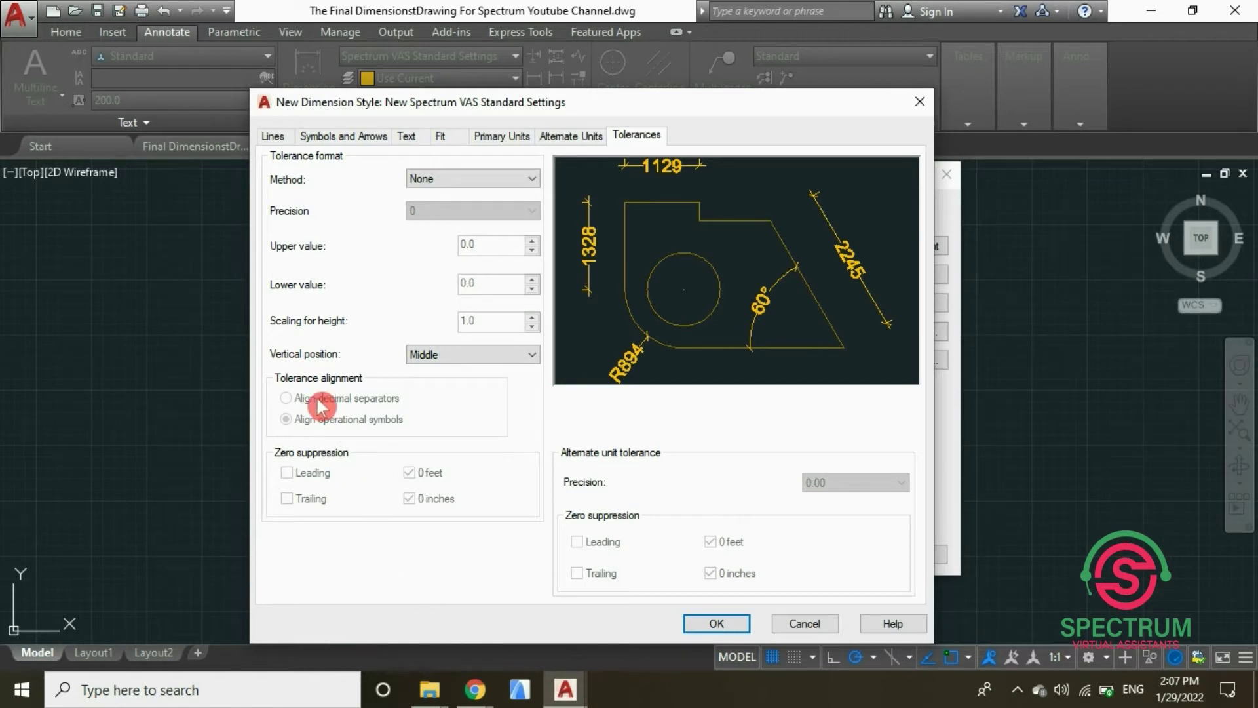
Step: Keep the dimension line colour, linetype and lineweight set to ByLayer
click(273, 137)
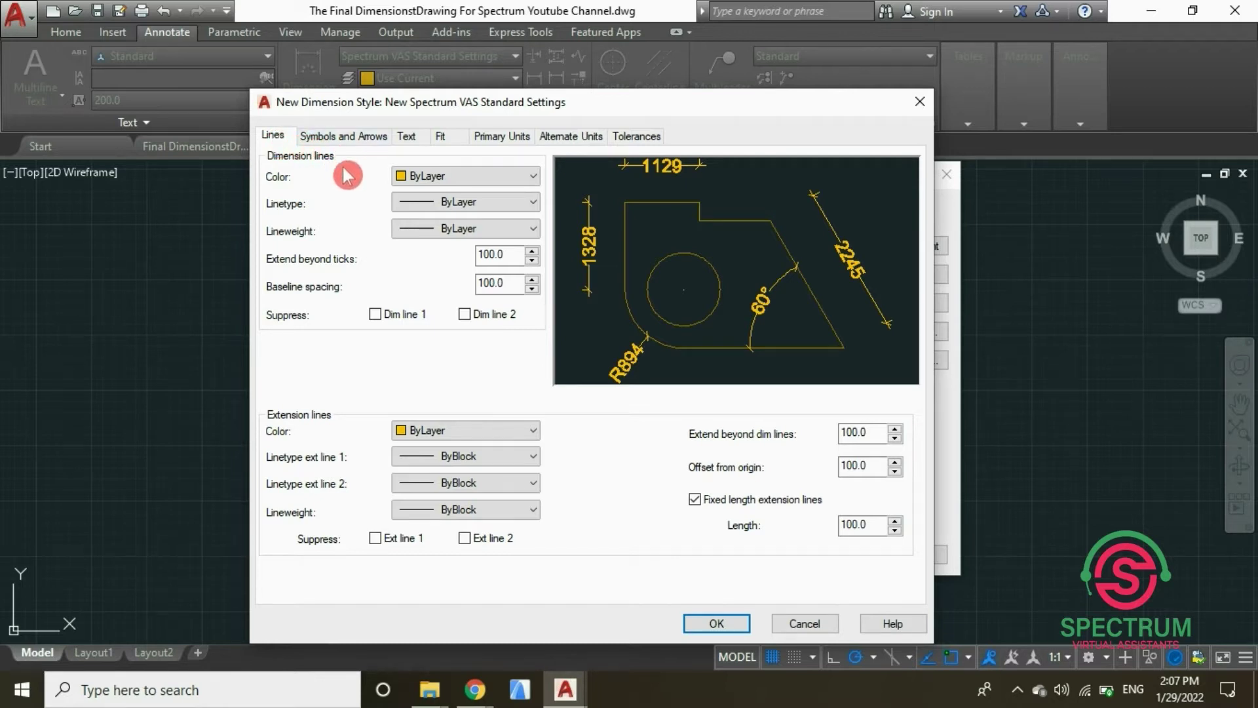
click(533, 176)
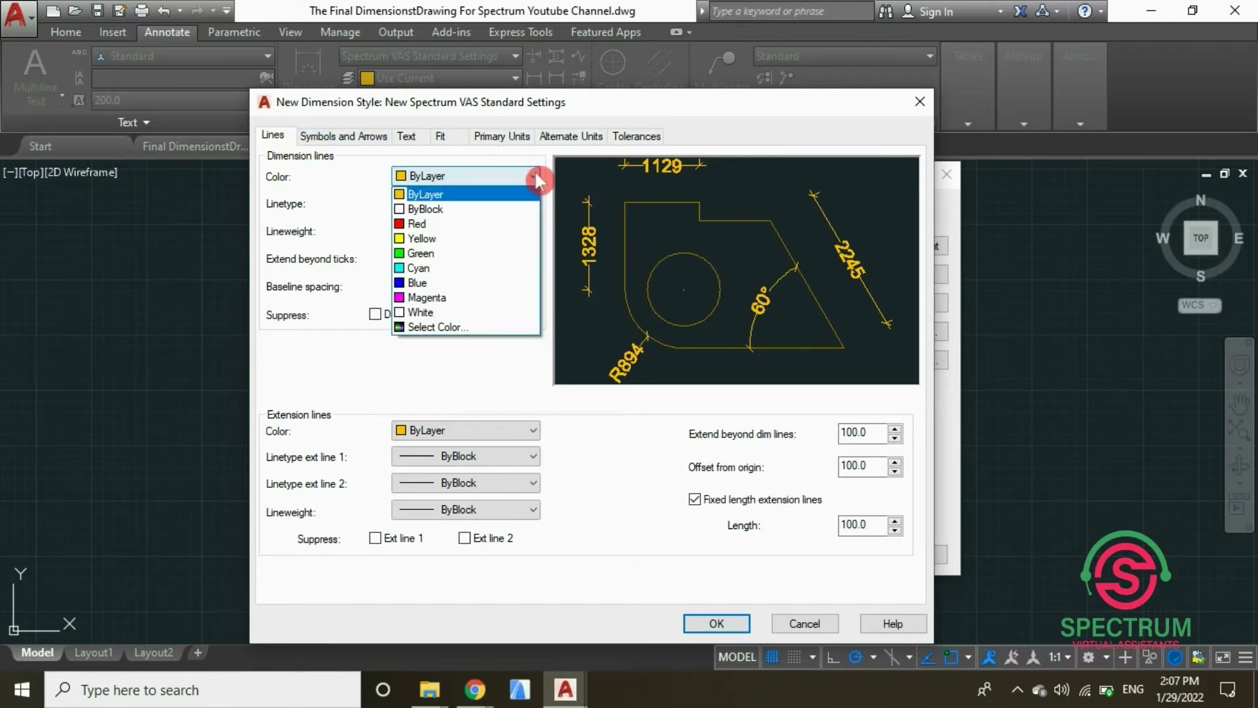
click(534, 193)
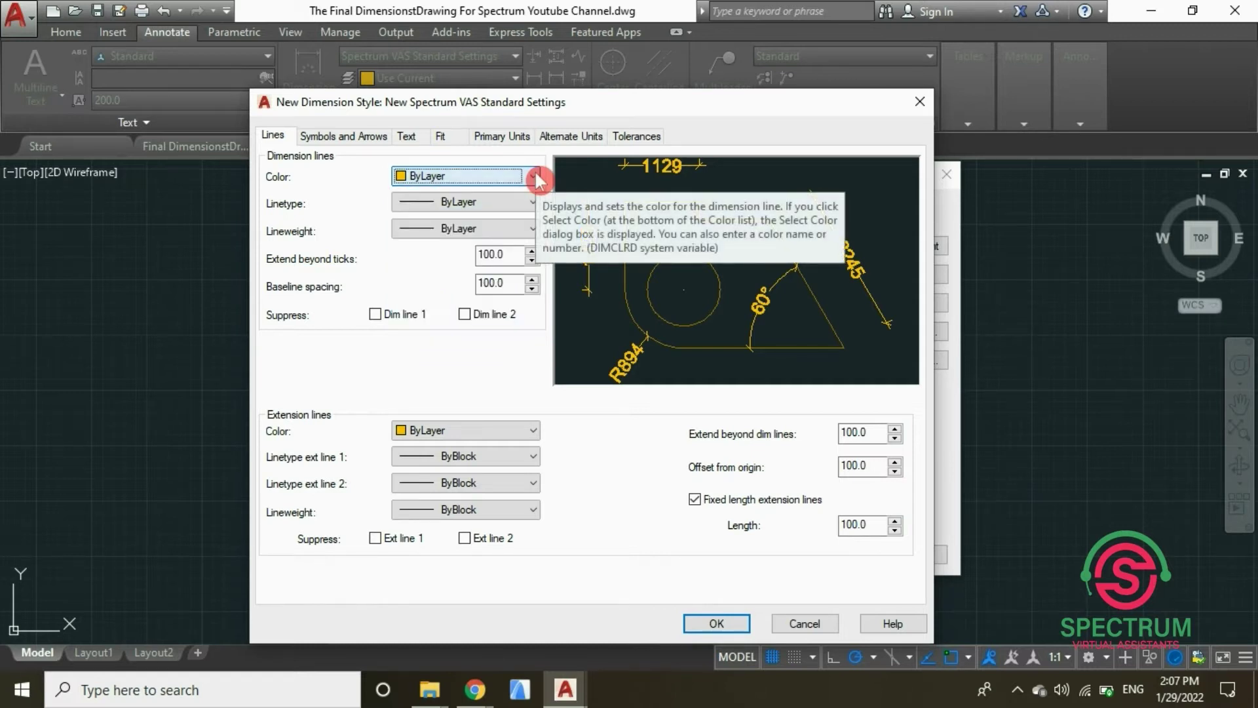
click(533, 202)
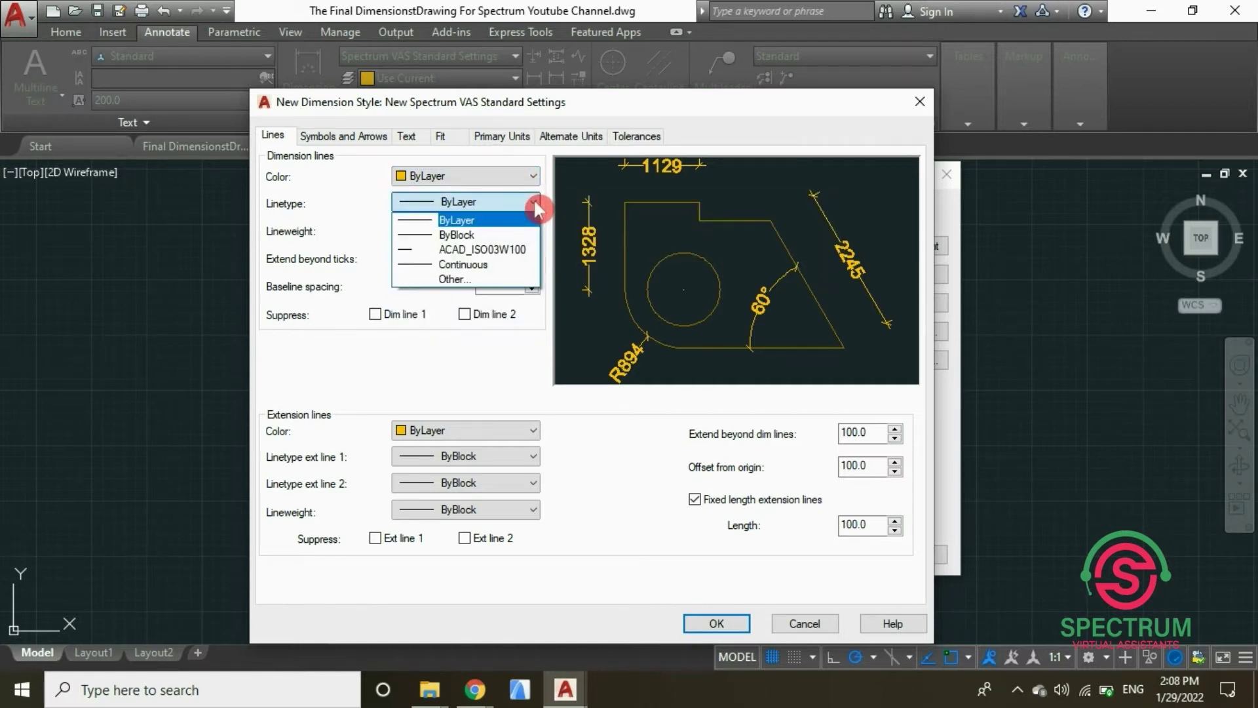
click(535, 201)
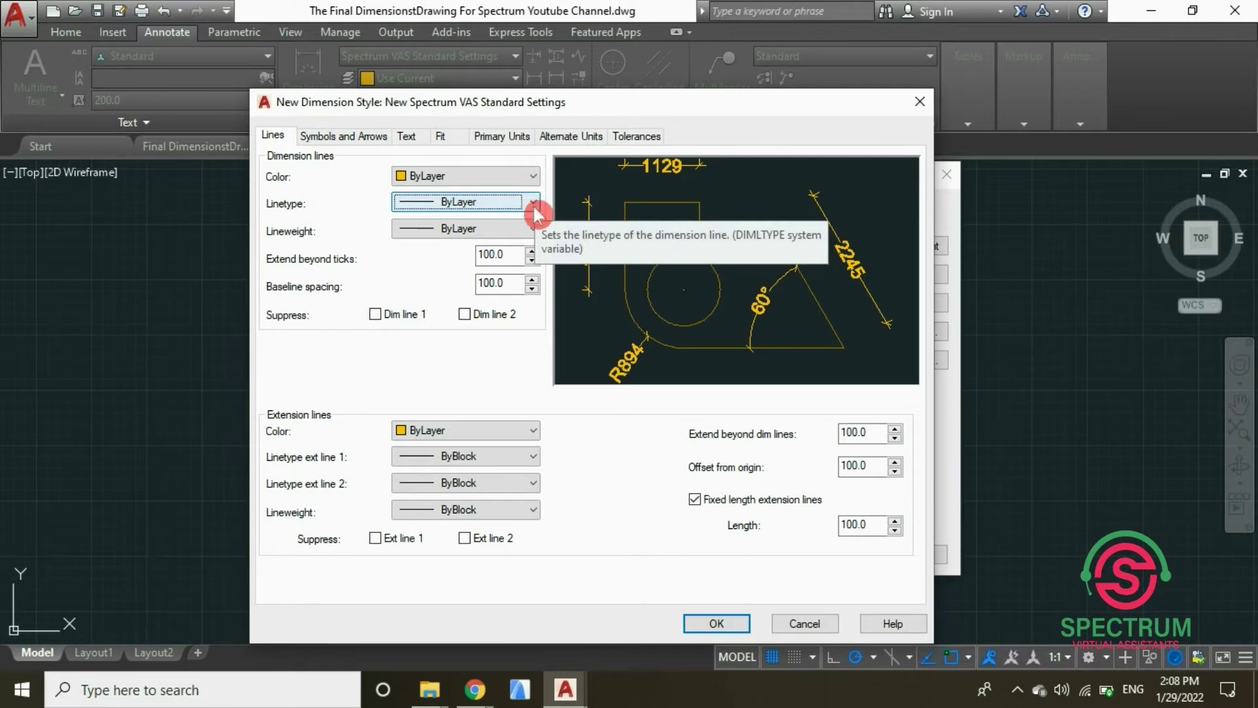
click(538, 229)
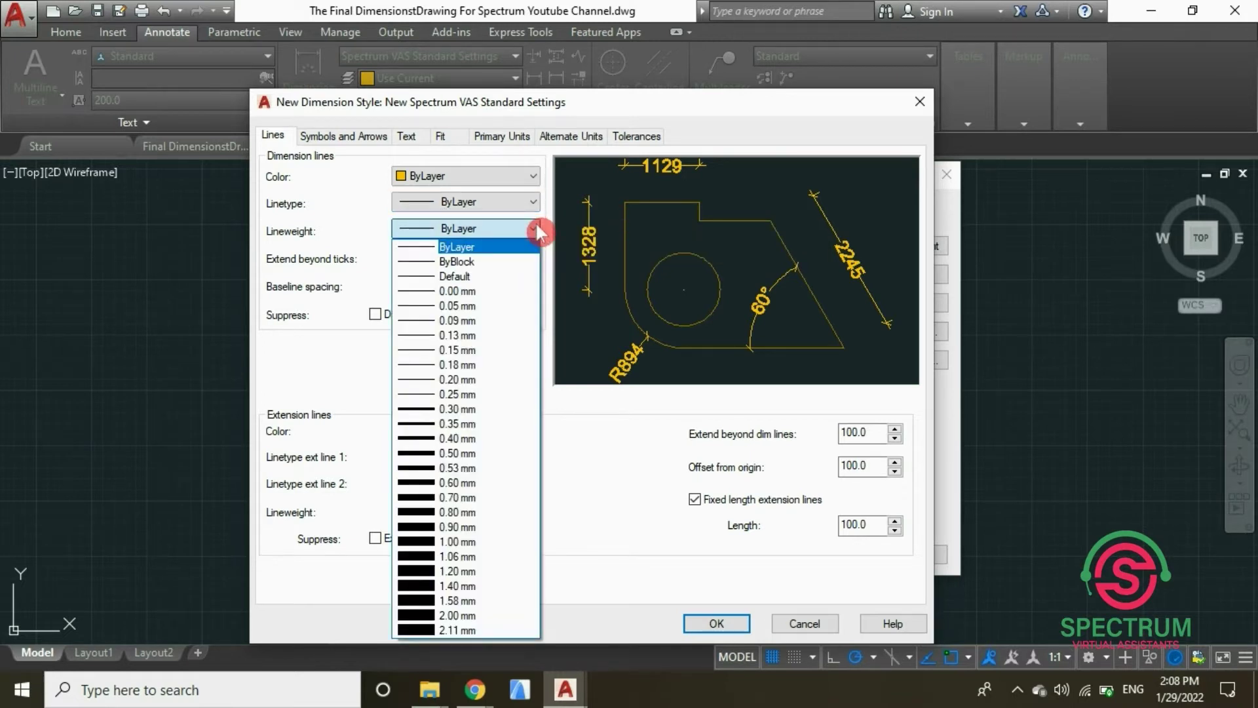
click(537, 230)
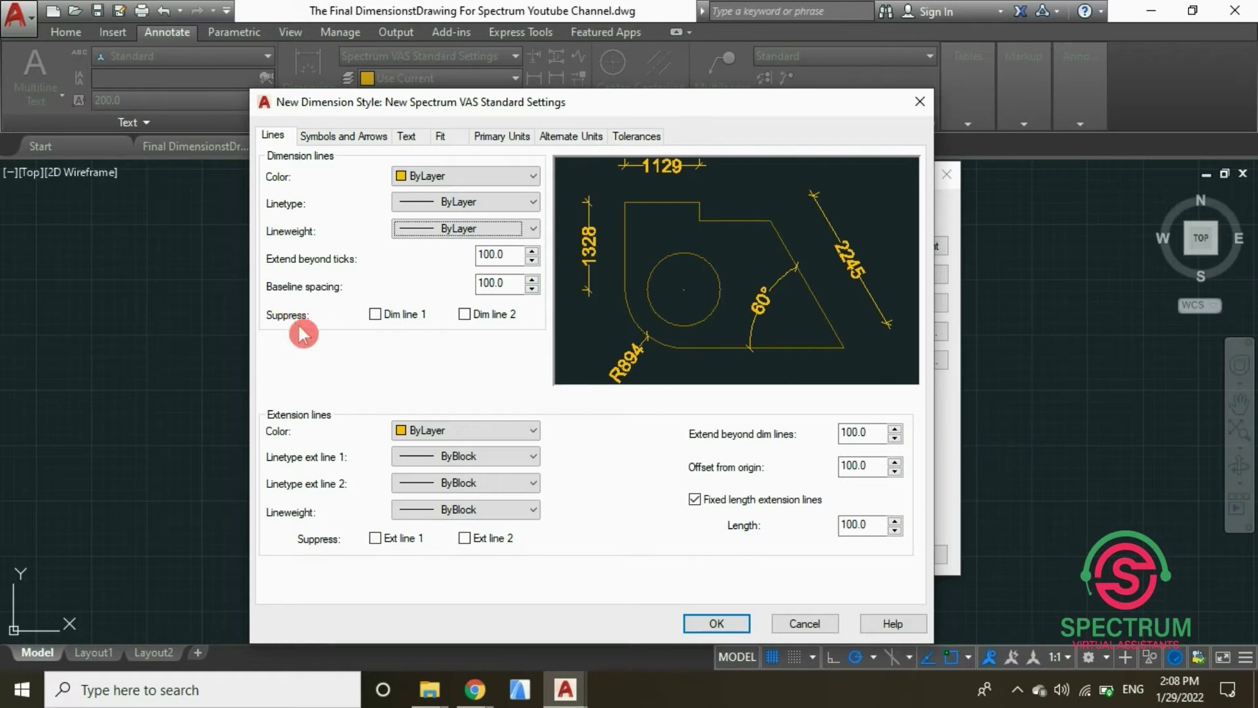
Step: Try suppressing dimension lines 1 and 2, leaving both unsuppressed
click(376, 317)
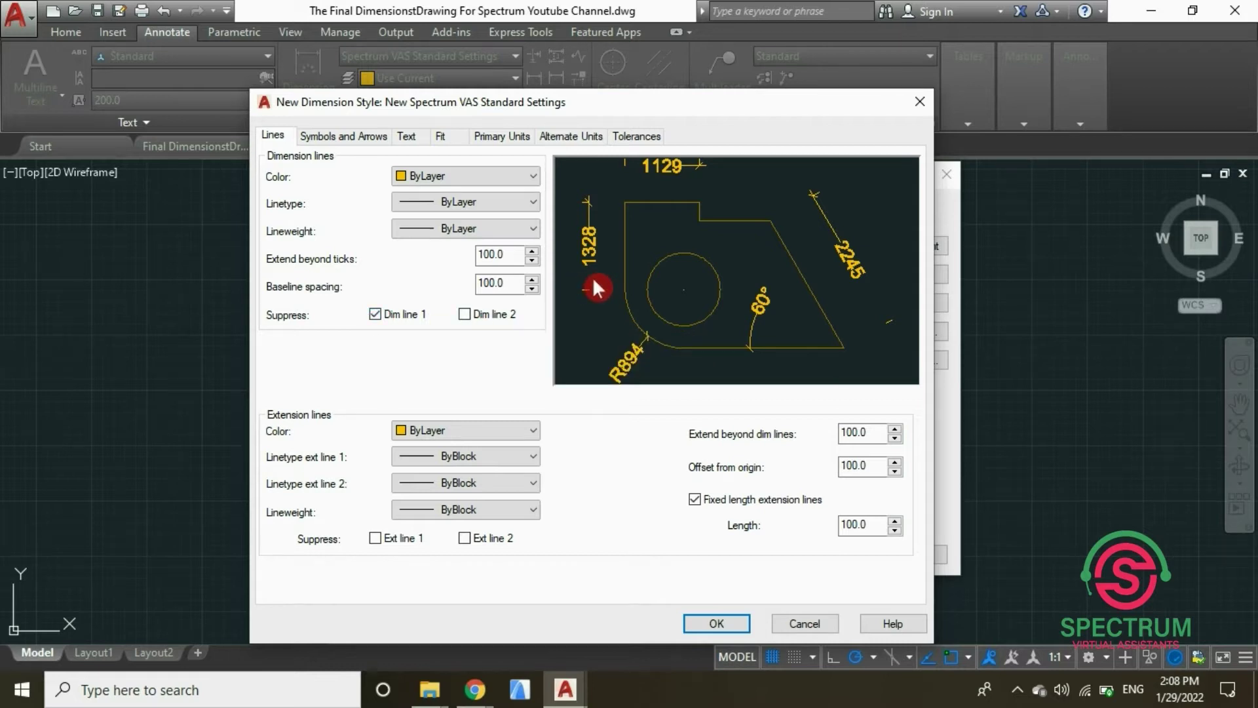
click(375, 315)
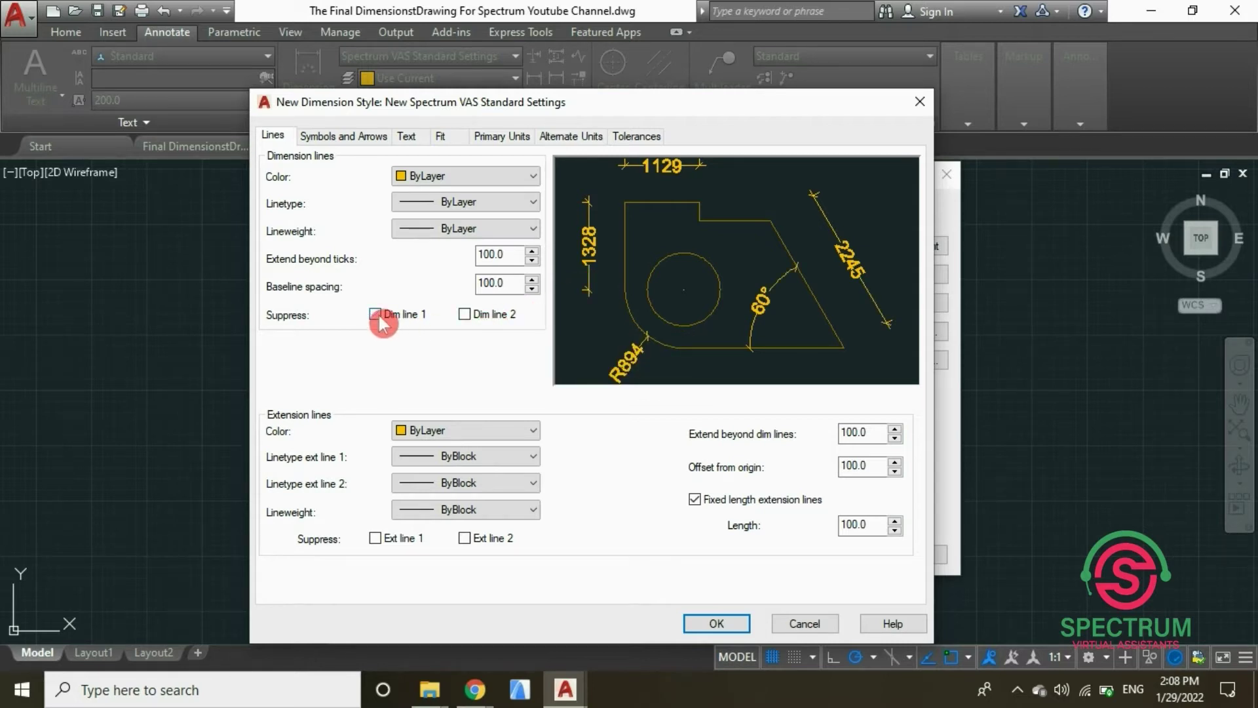
click(464, 314)
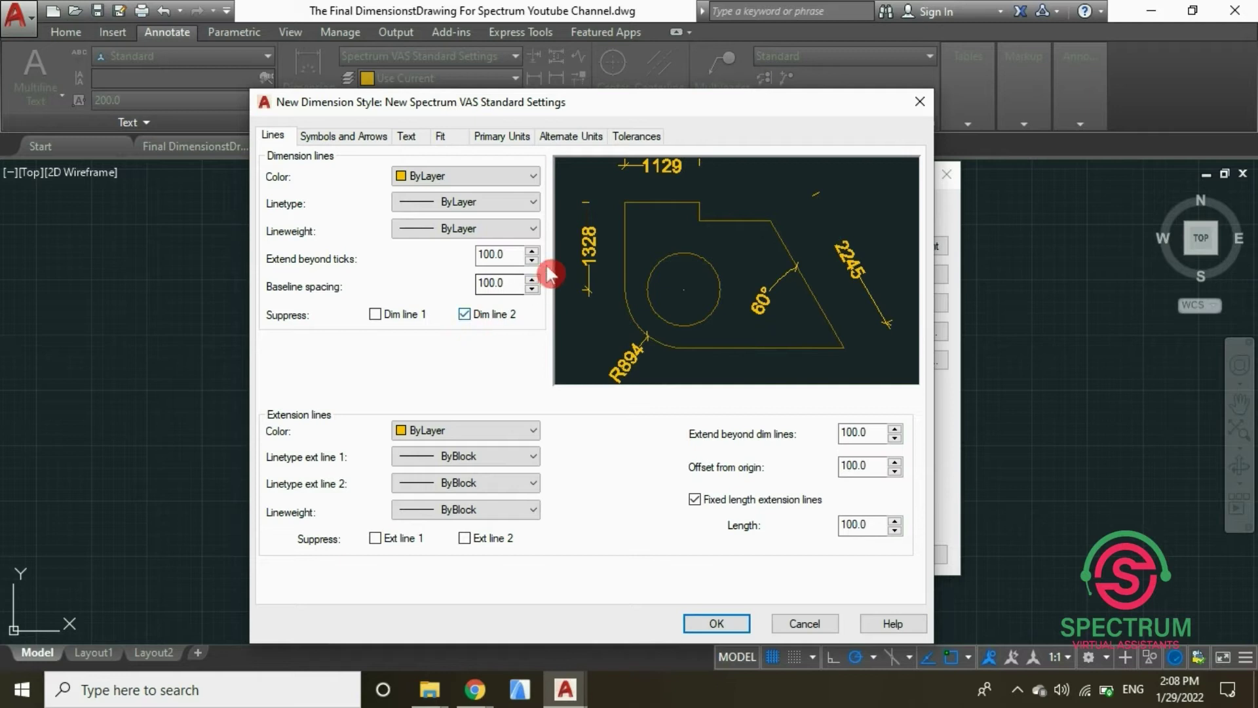
click(465, 313)
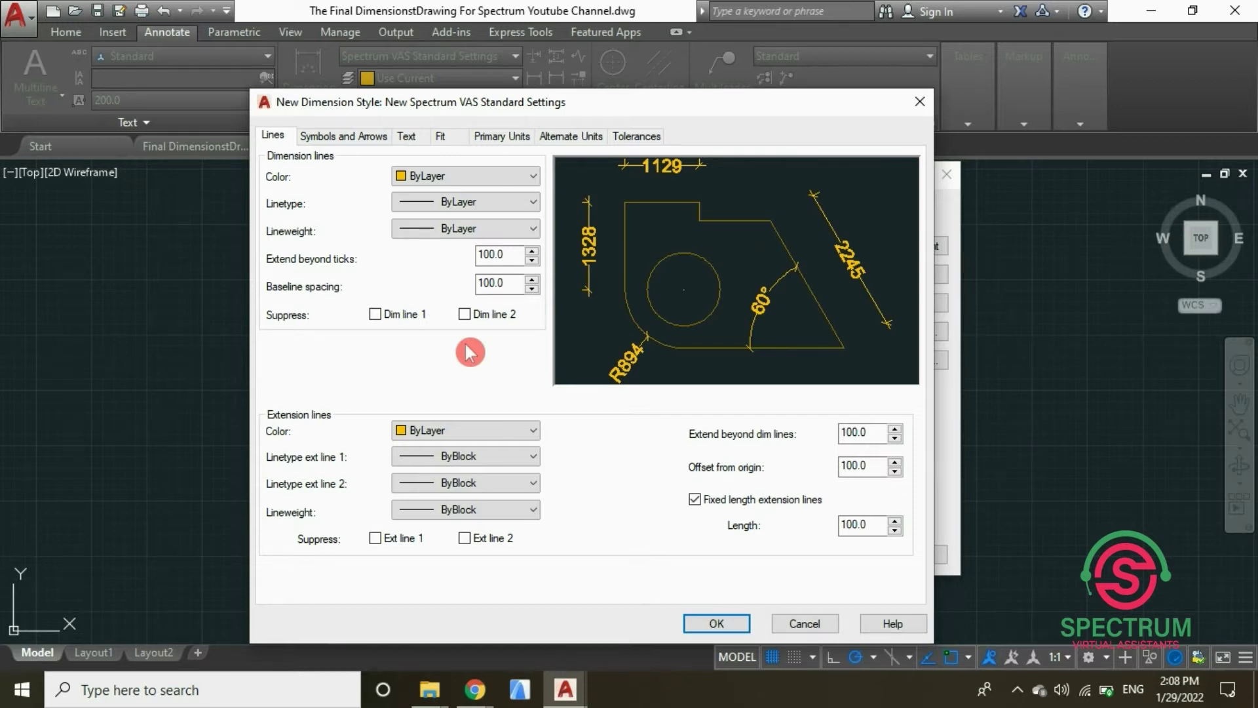
Step: Keep the extension line colour and both extension line linetypes set to ByLayer
click(532, 434)
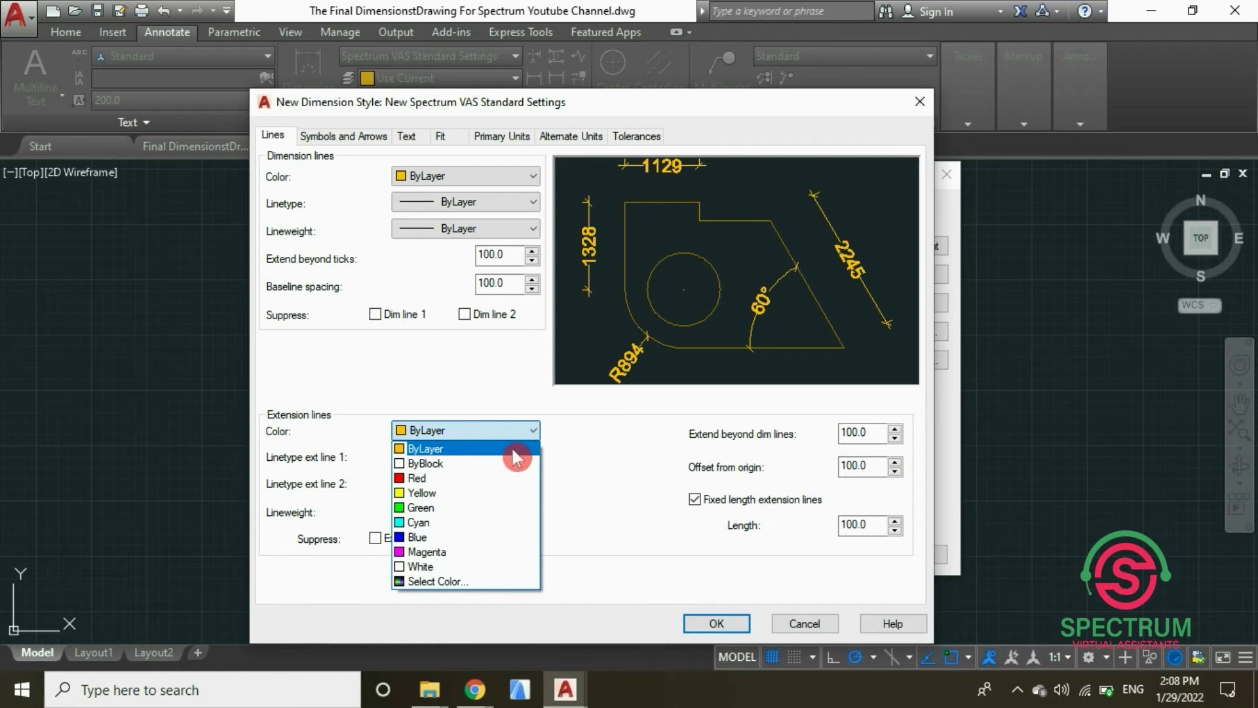
click(529, 431)
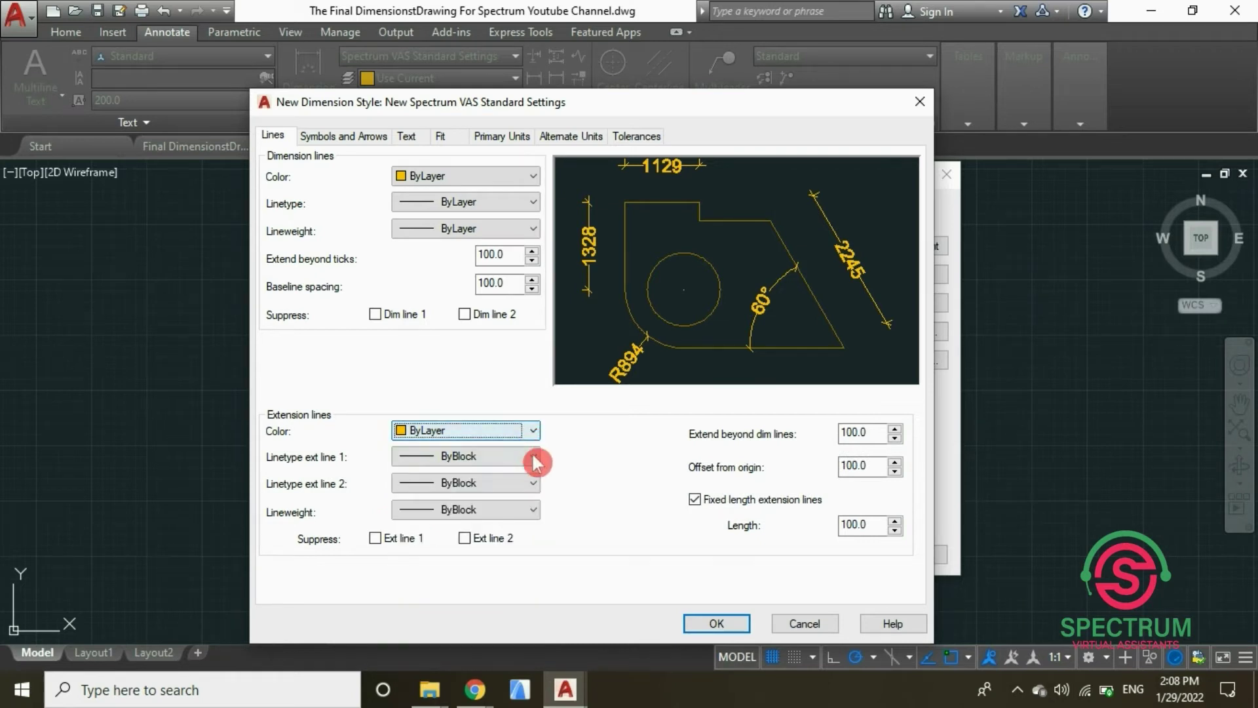
click(533, 457)
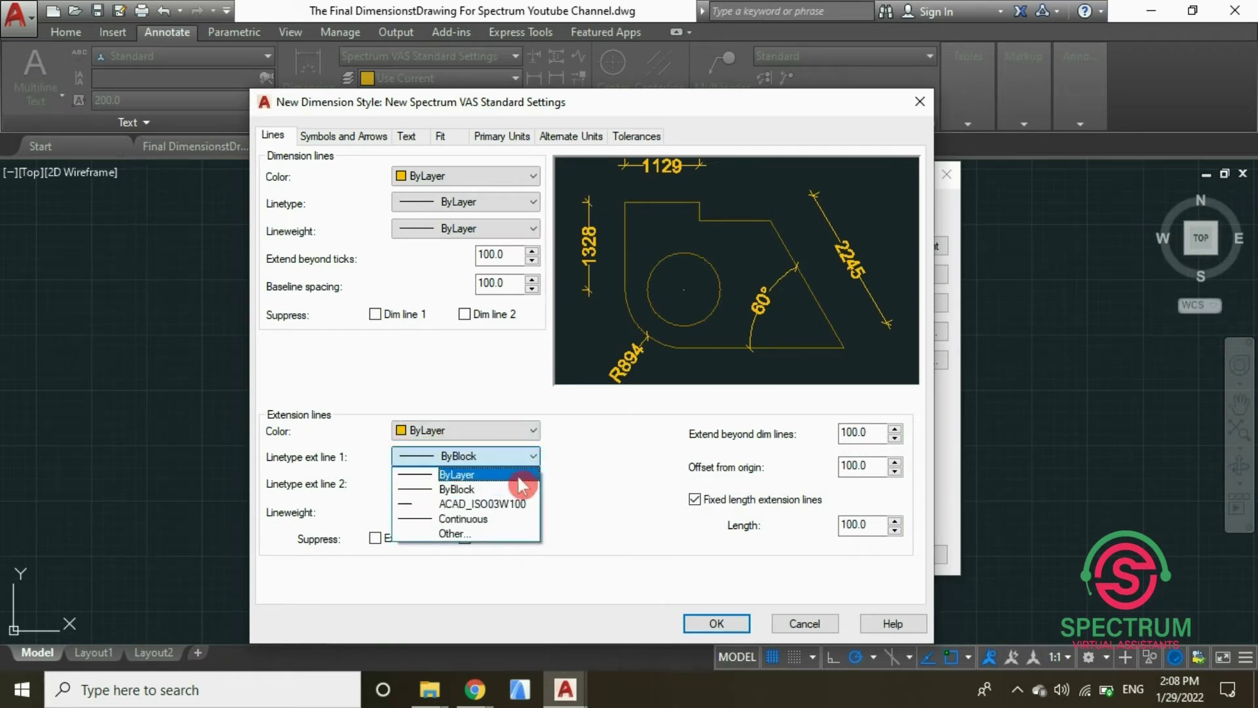
click(569, 451)
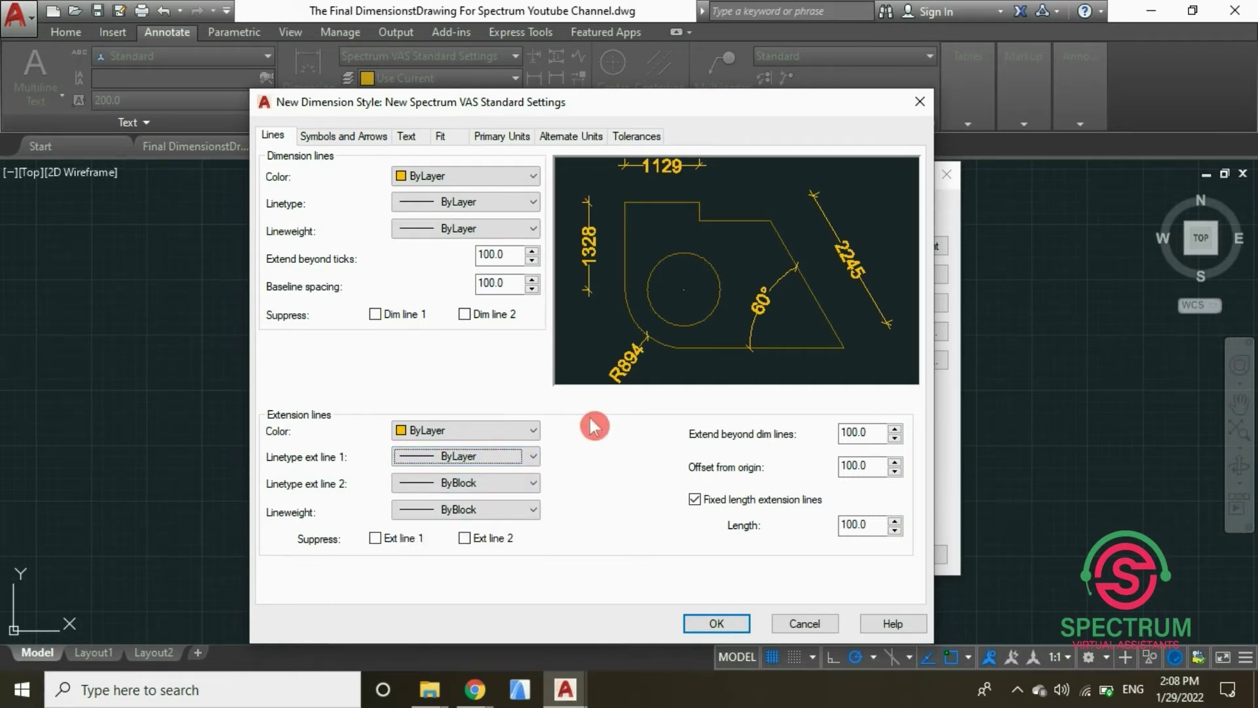
click(534, 491)
click(521, 494)
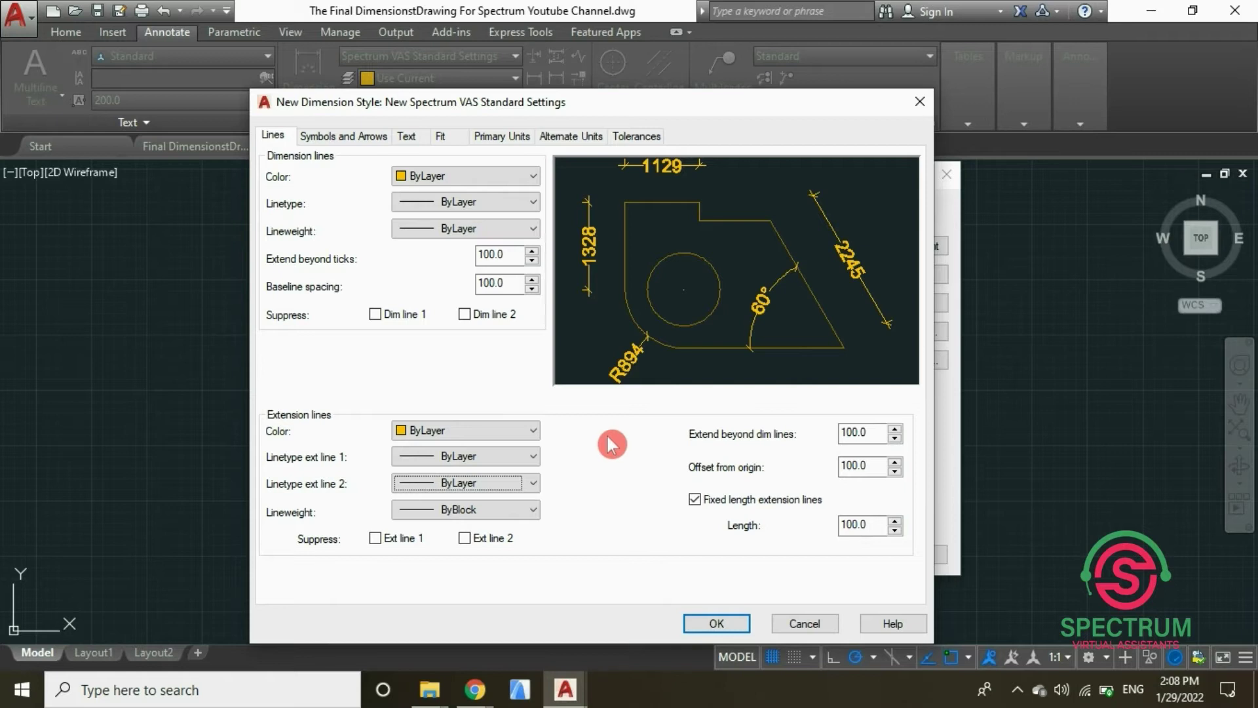
Step: Try the extension line suppression options, keep fixed-length extension lines on at 100, then view Symbols and Arrows
click(377, 542)
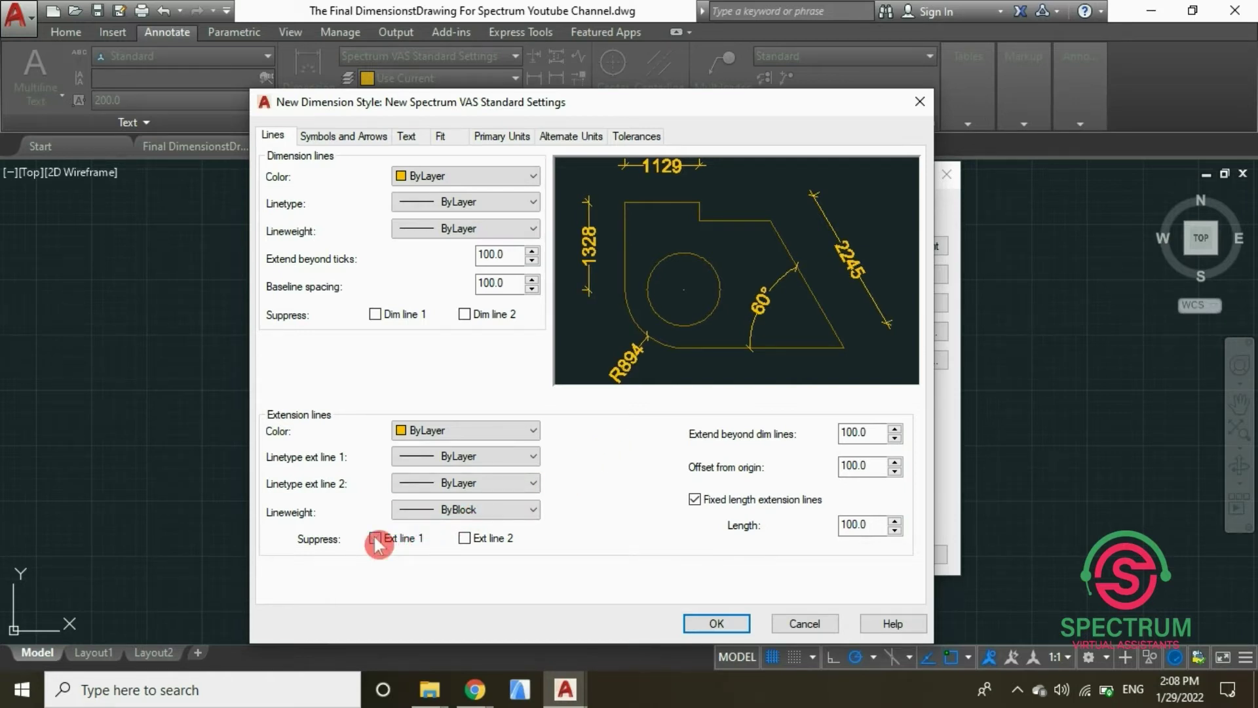
click(465, 539)
click(849, 466)
click(695, 500)
click(695, 500)
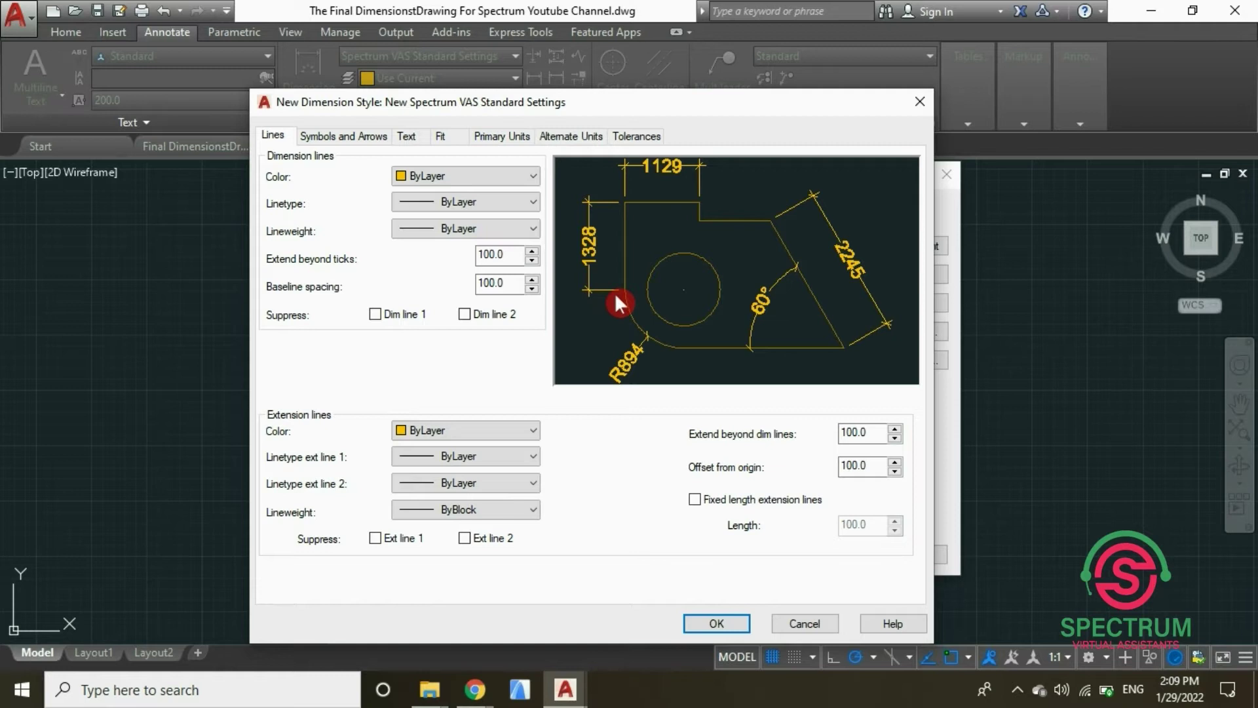
click(695, 500)
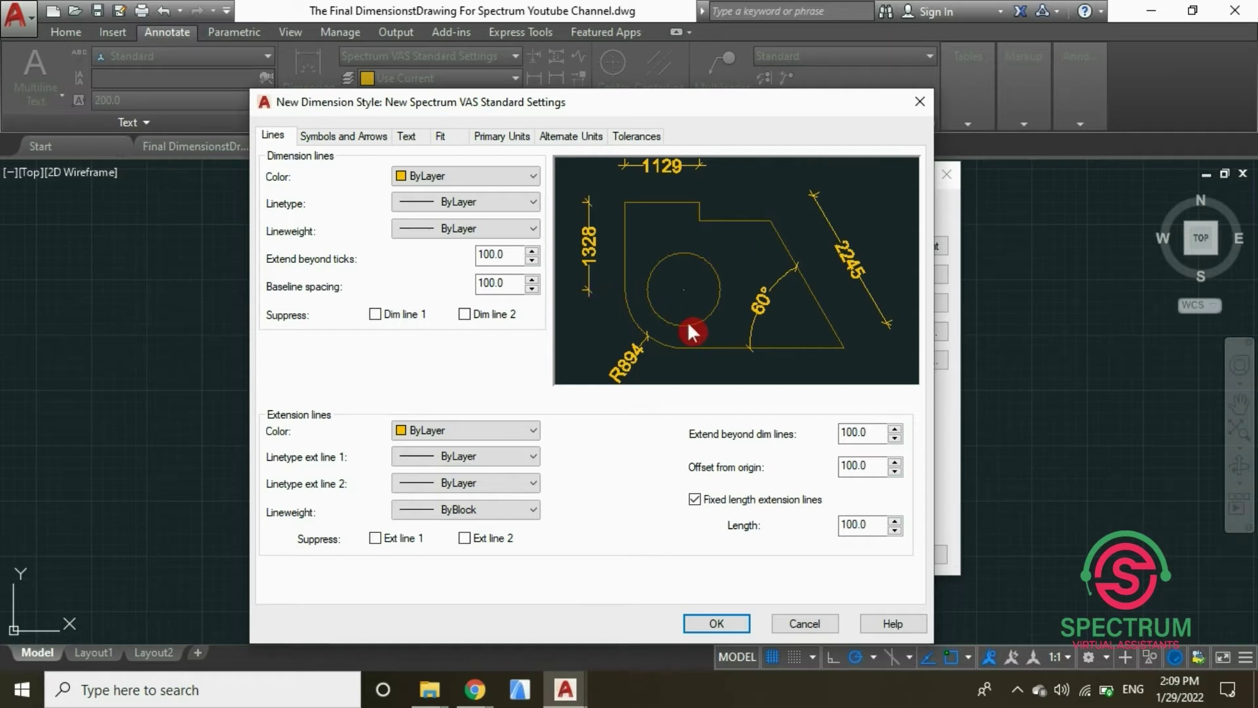
click(339, 138)
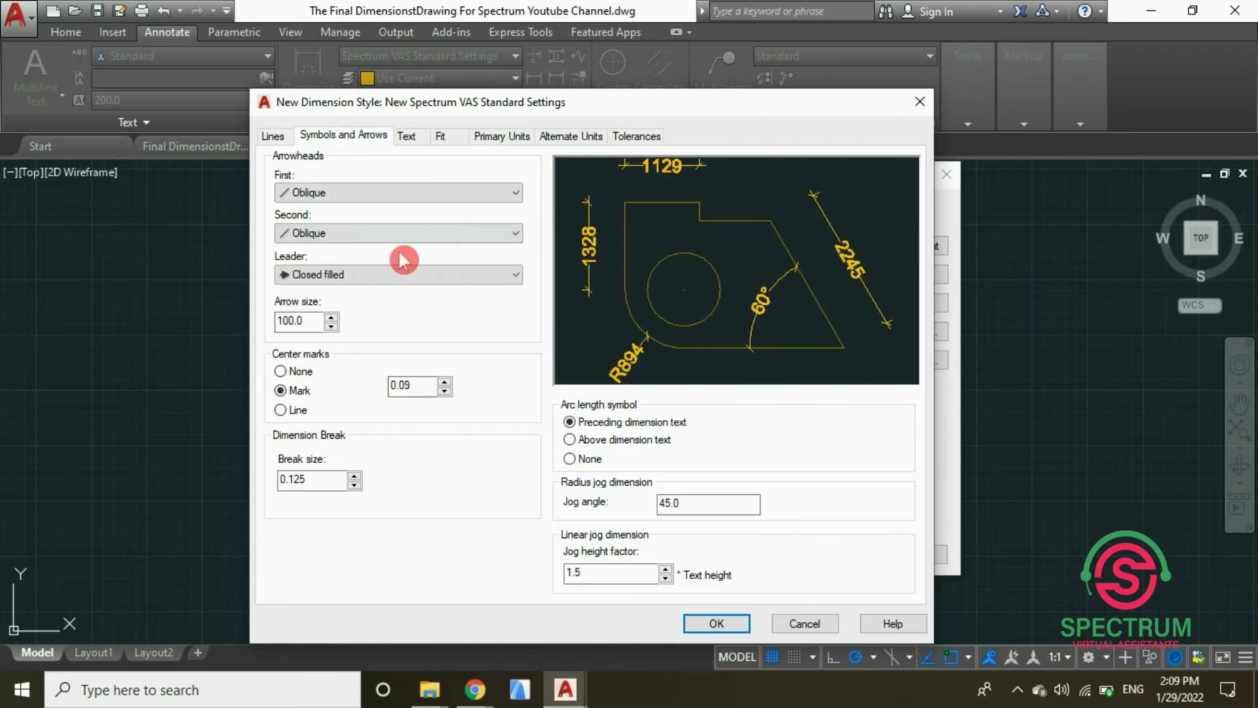
click(515, 196)
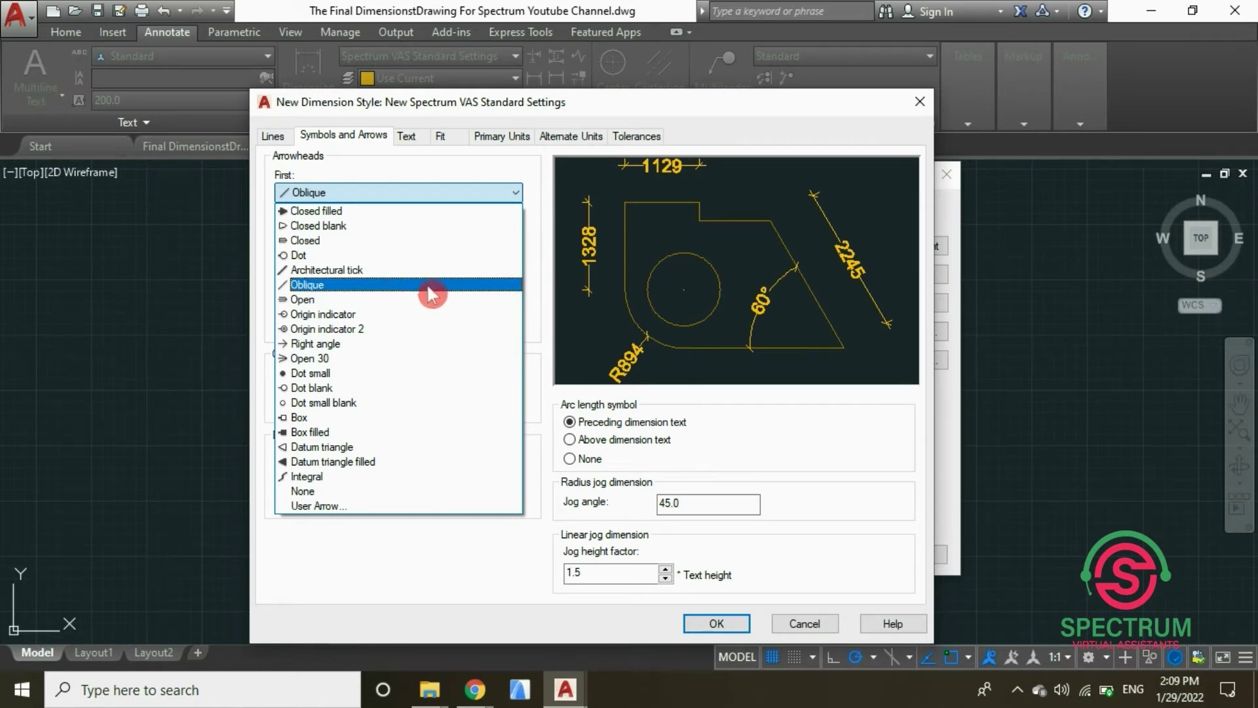
click(401, 285)
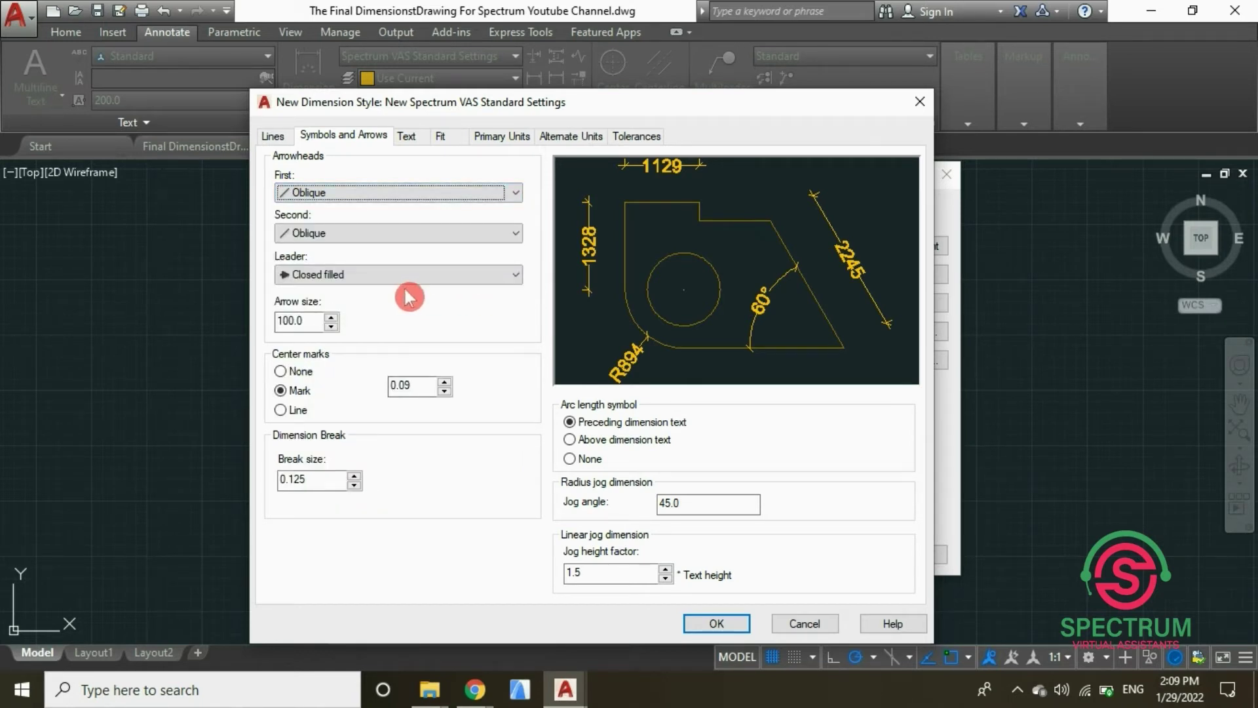
click(515, 236)
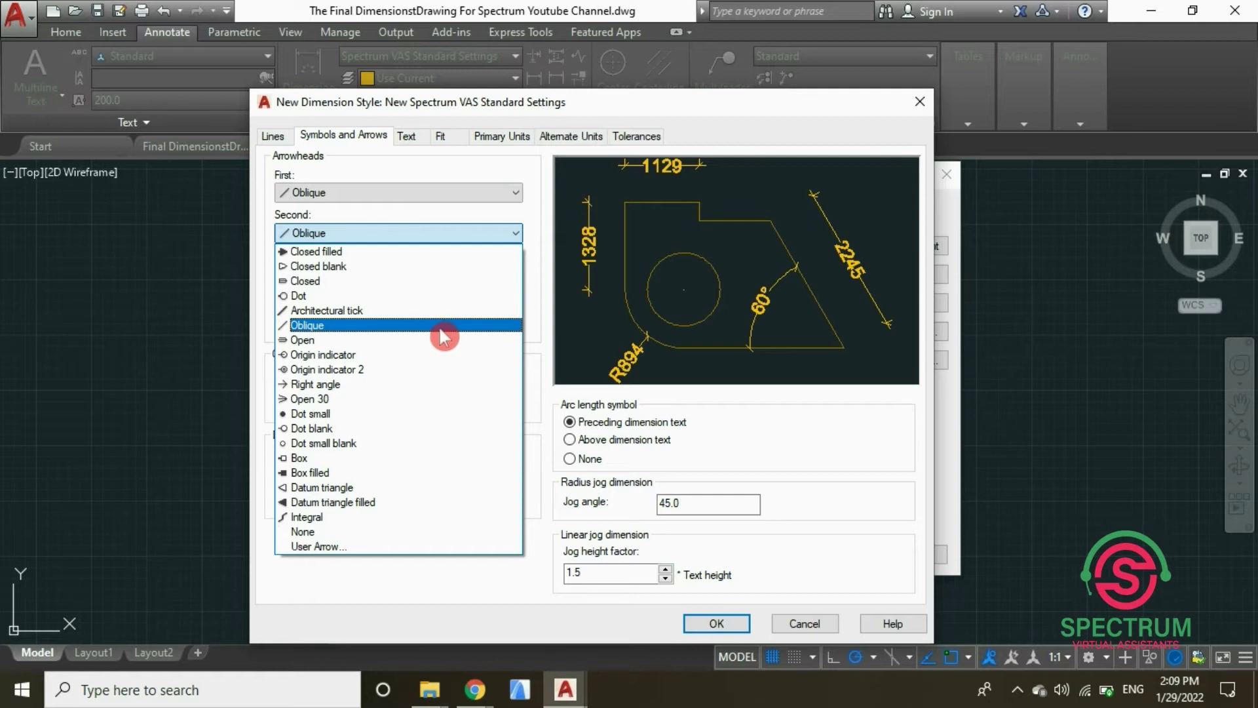
click(444, 328)
click(516, 275)
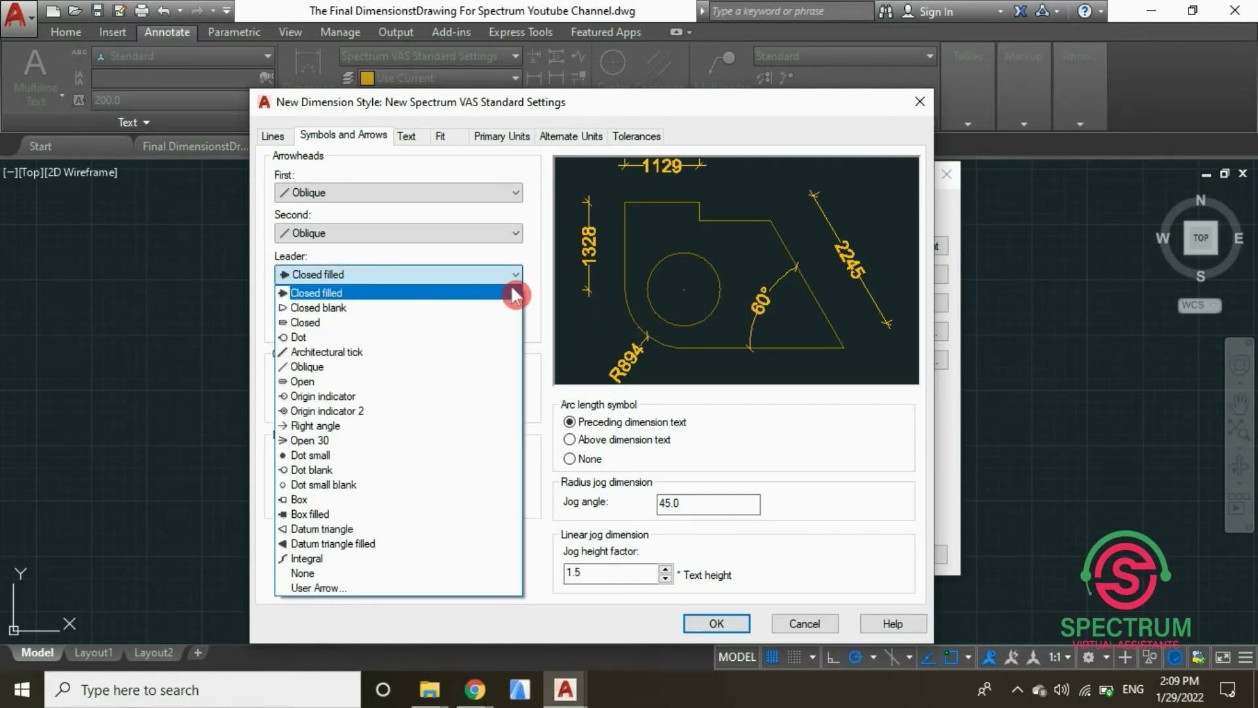
click(513, 294)
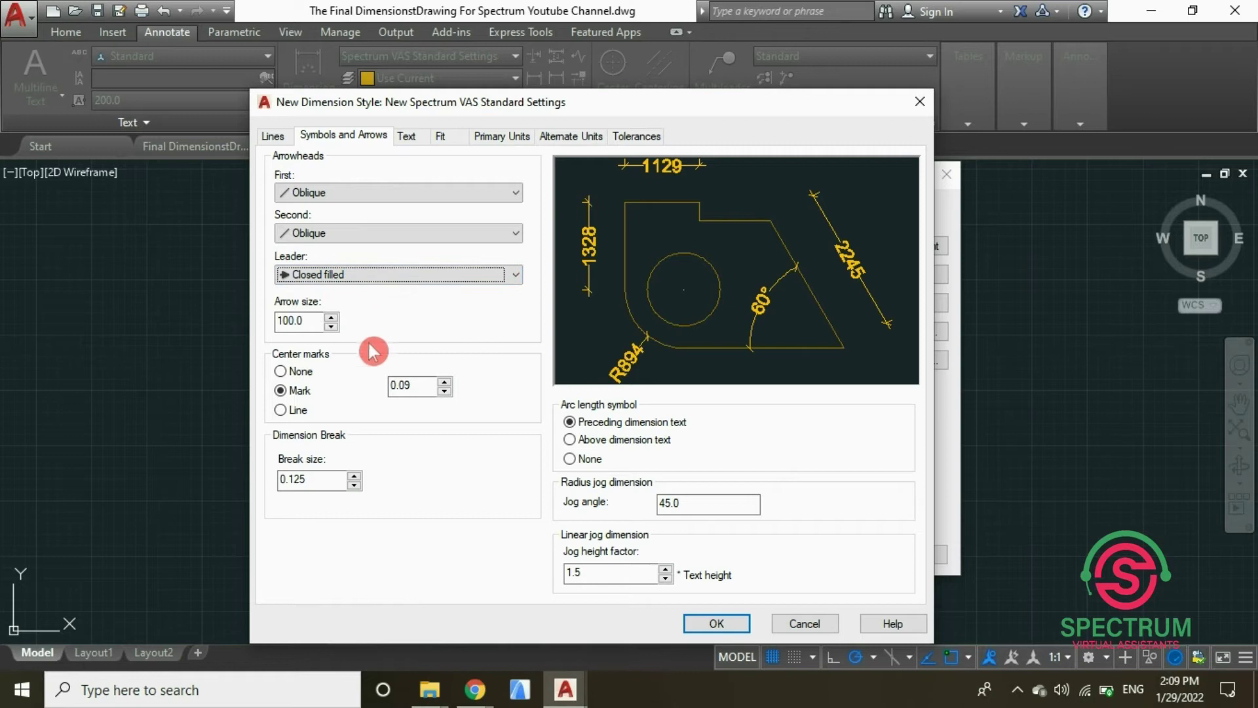
click(420, 385)
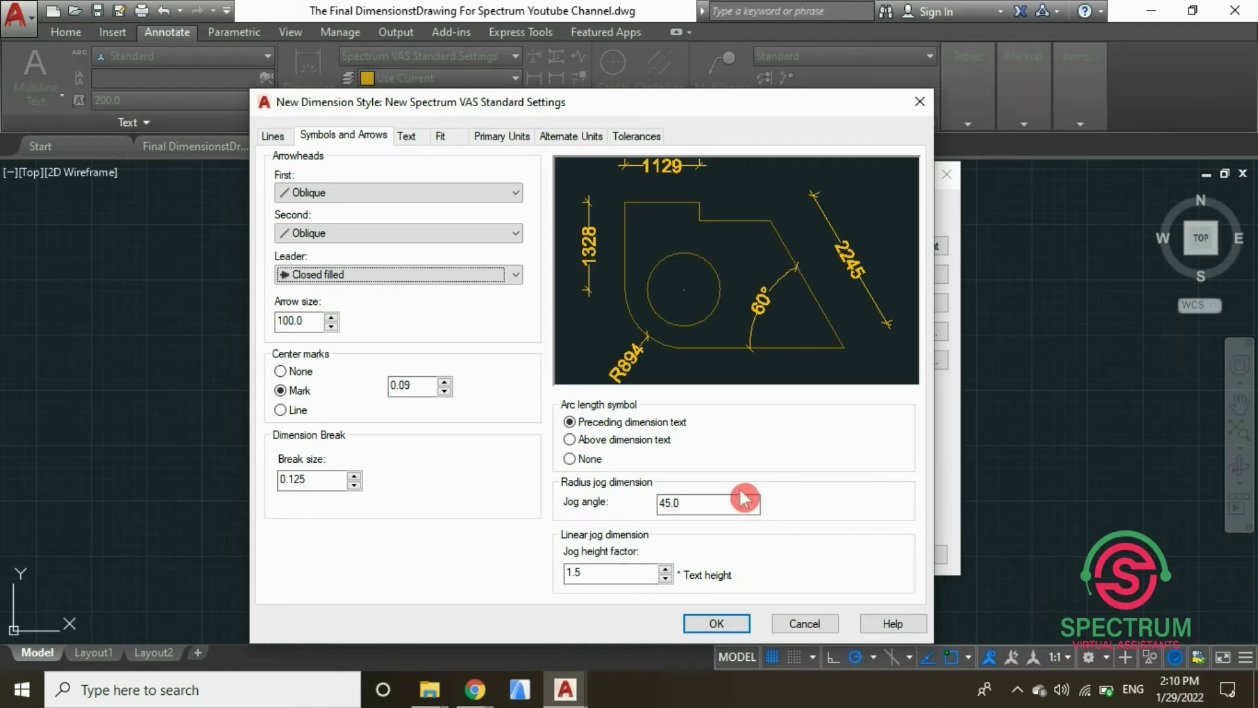
Step: On the Text tab, keep the Standard text style, ByLayer text colour and no fill colour
click(413, 139)
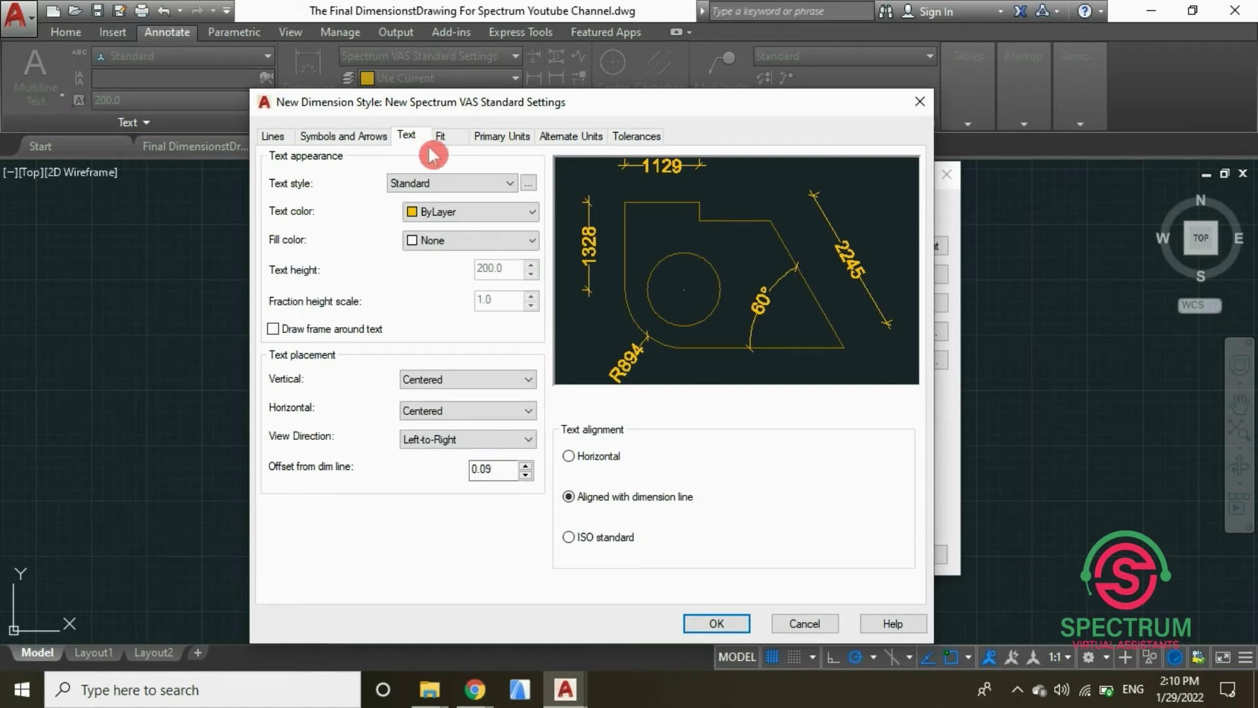
click(512, 188)
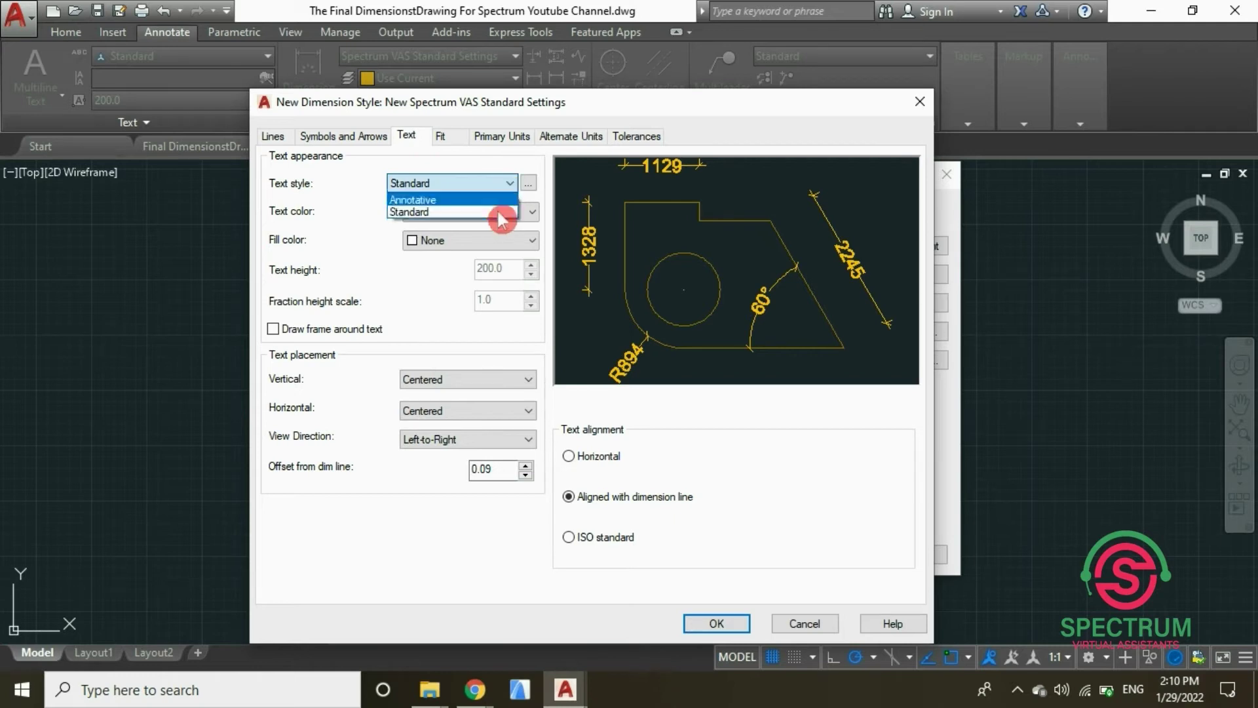
click(505, 211)
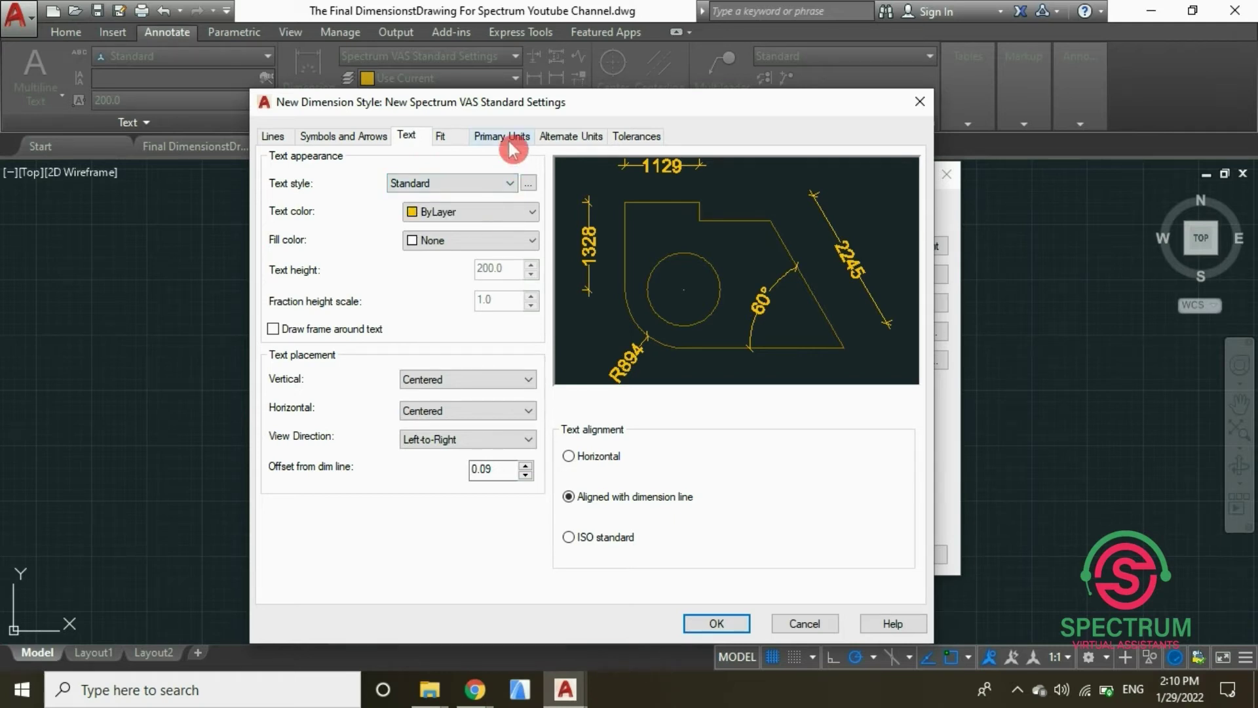
click(532, 211)
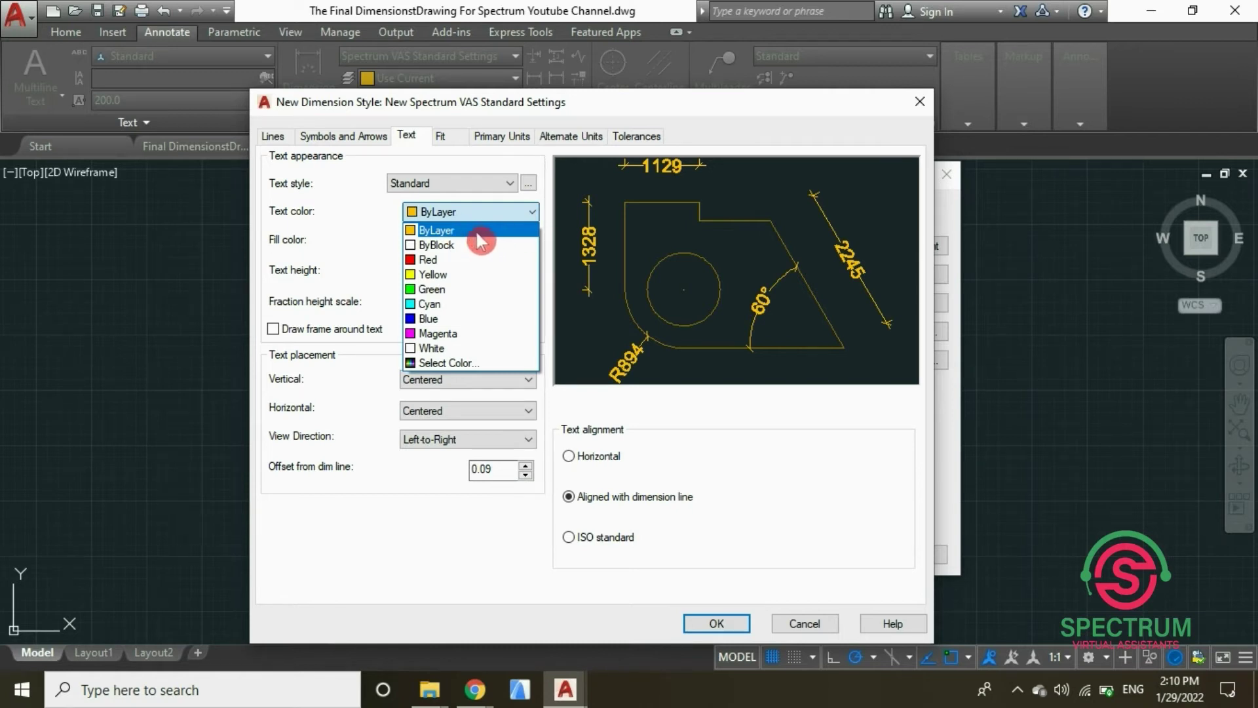
click(522, 172)
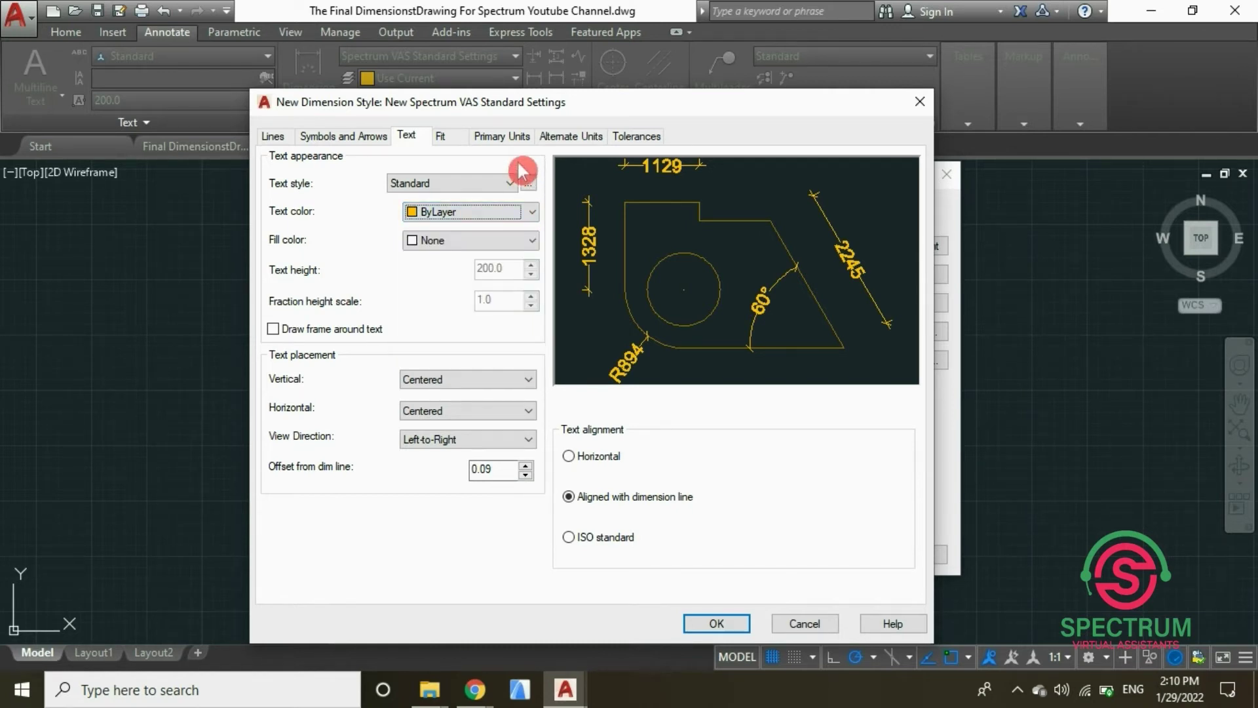
click(533, 240)
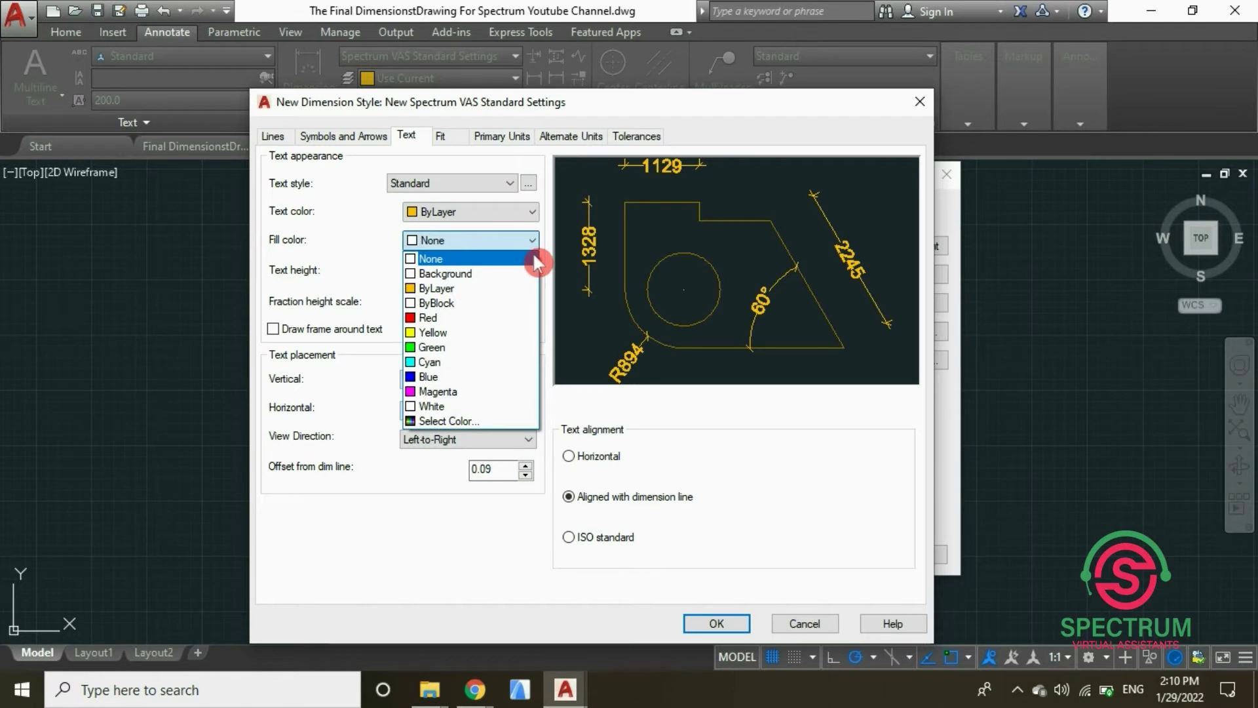
click(532, 242)
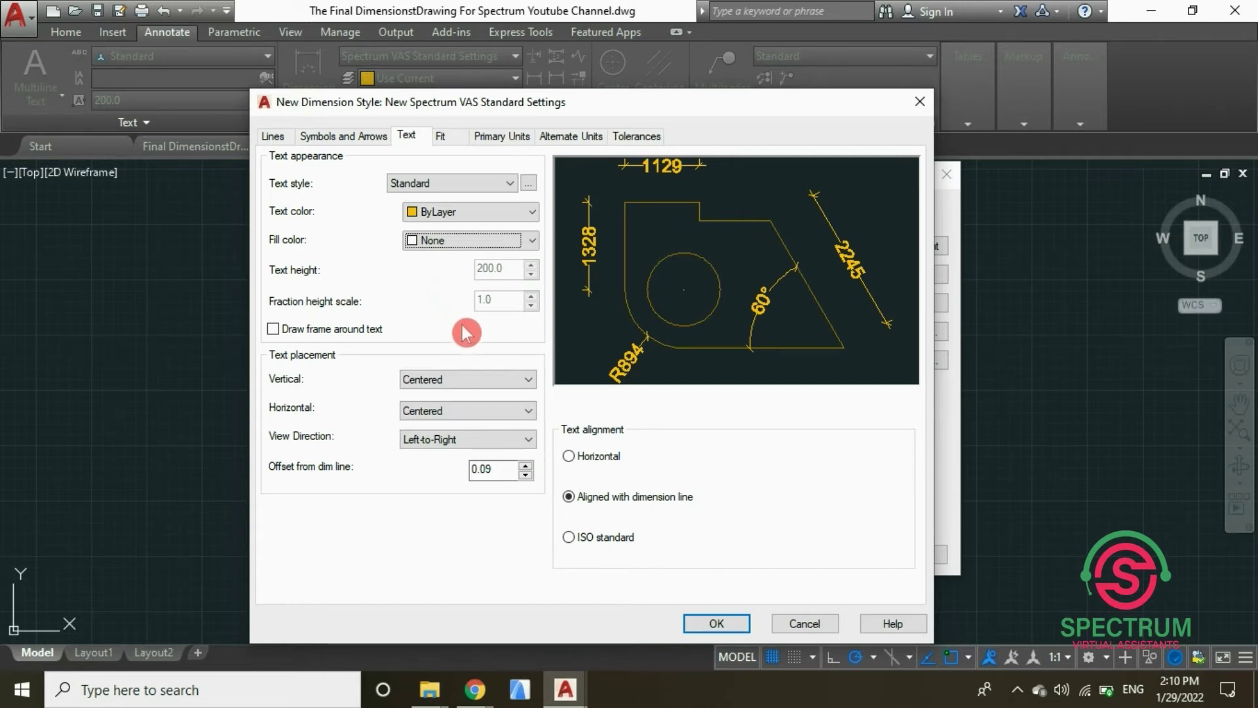
Step: Try Above, Outside, JIS and Below vertical text placements, settling on Centered
click(528, 381)
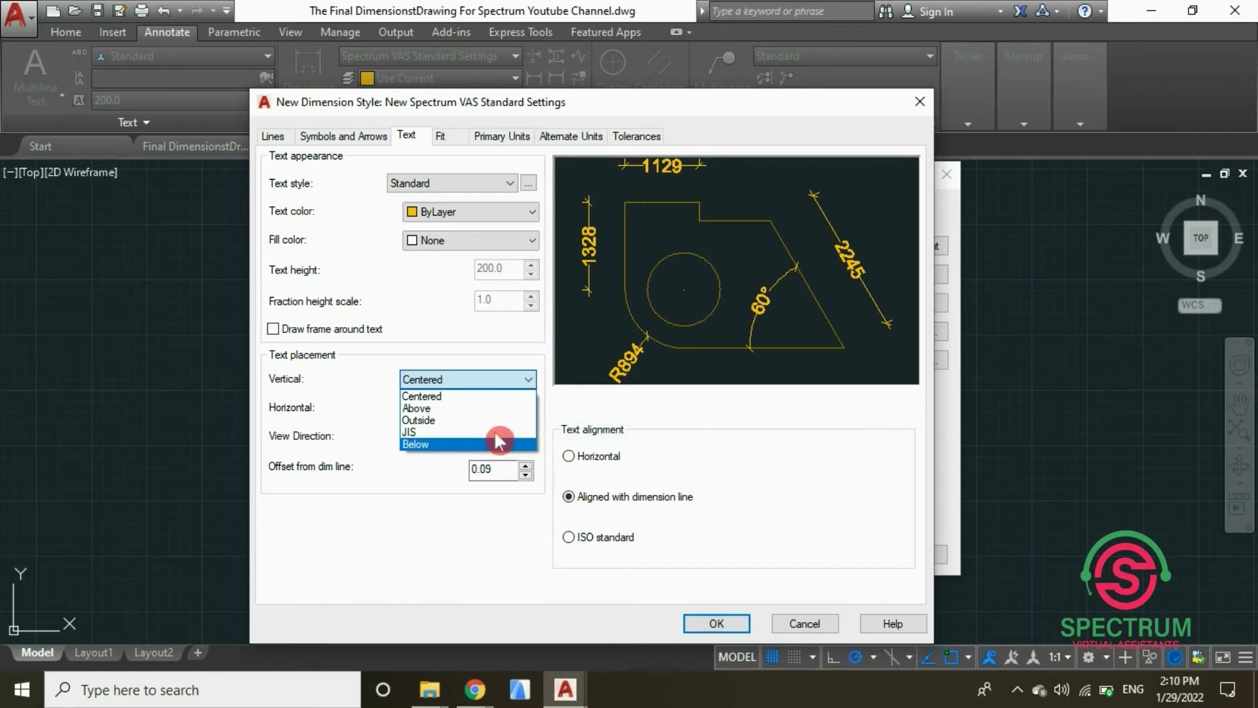
click(491, 411)
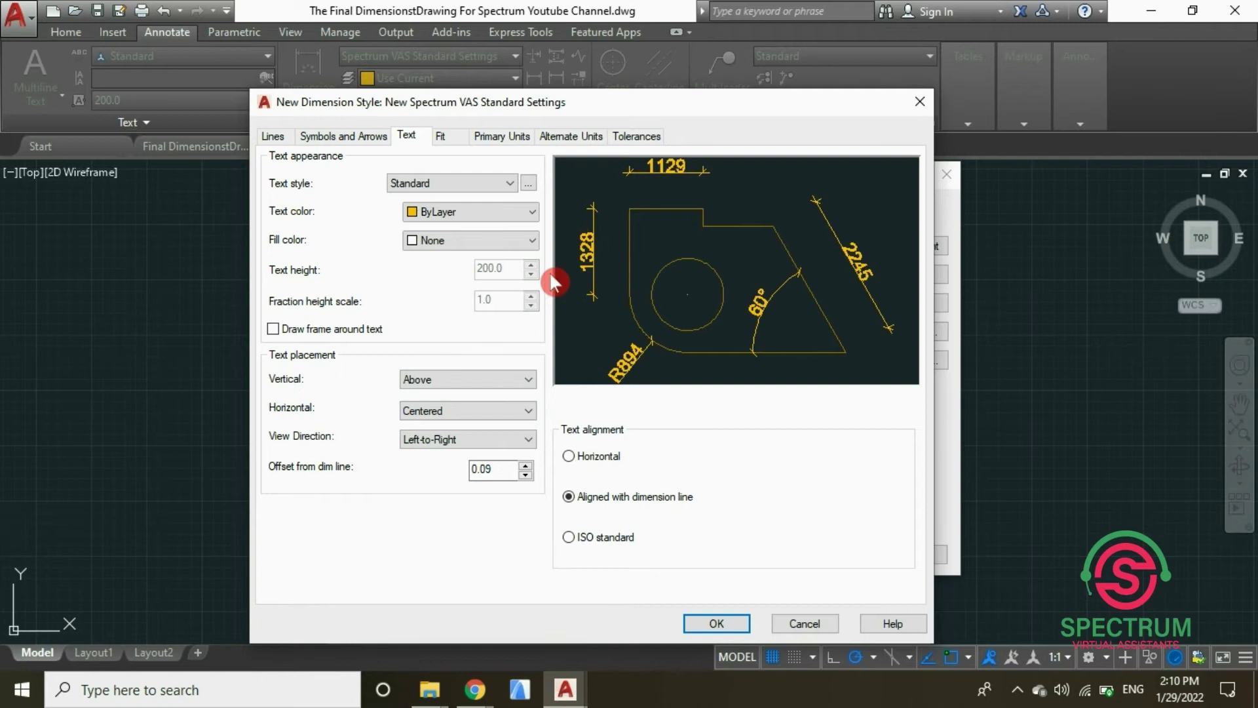
click(518, 382)
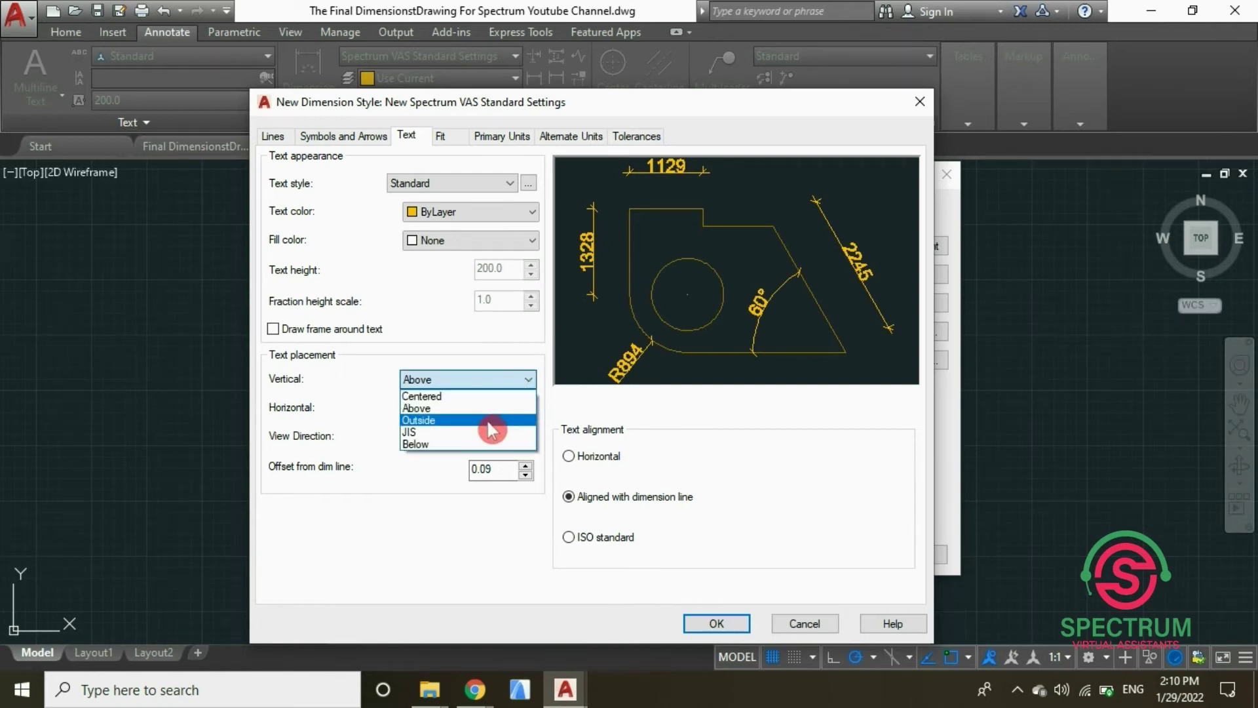
click(491, 420)
click(509, 382)
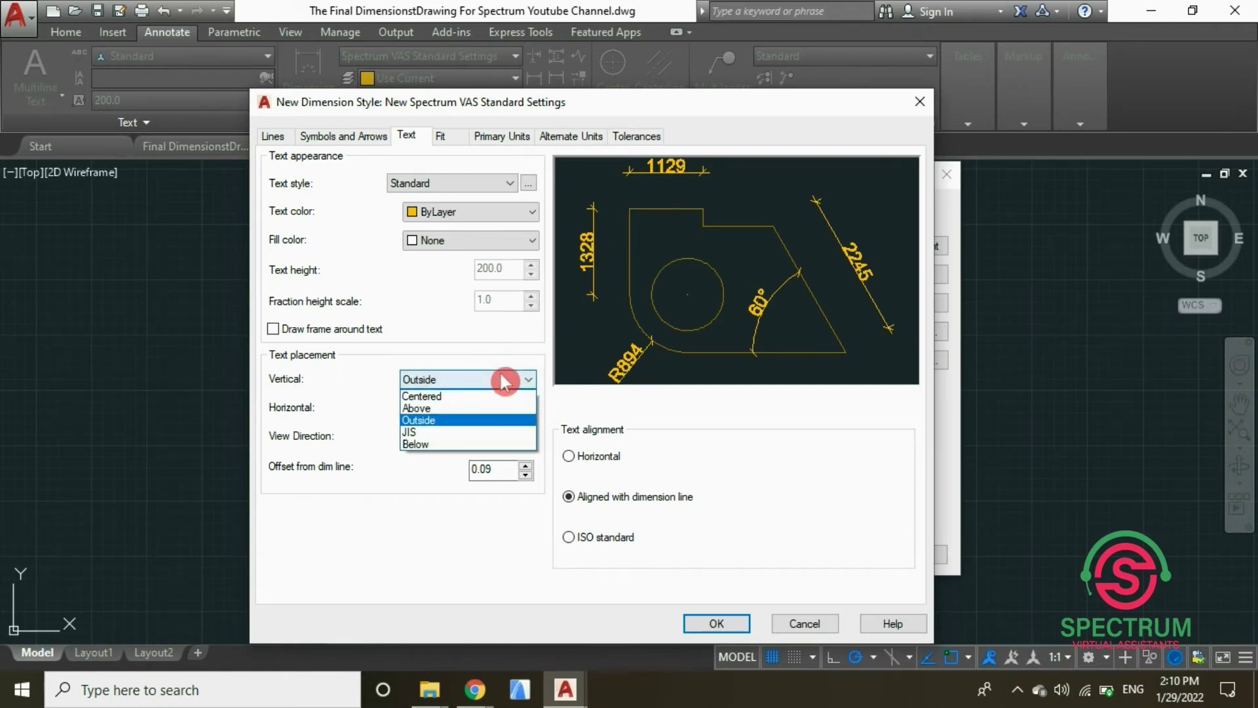
click(468, 432)
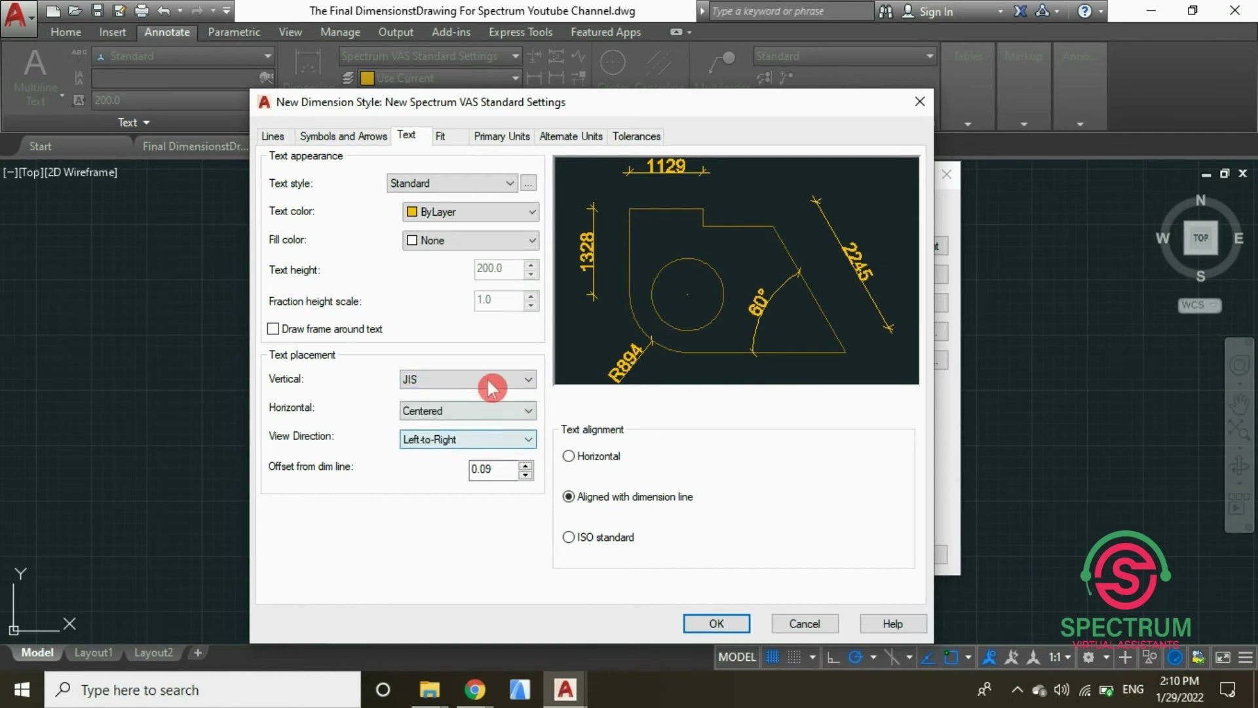
click(491, 380)
click(451, 444)
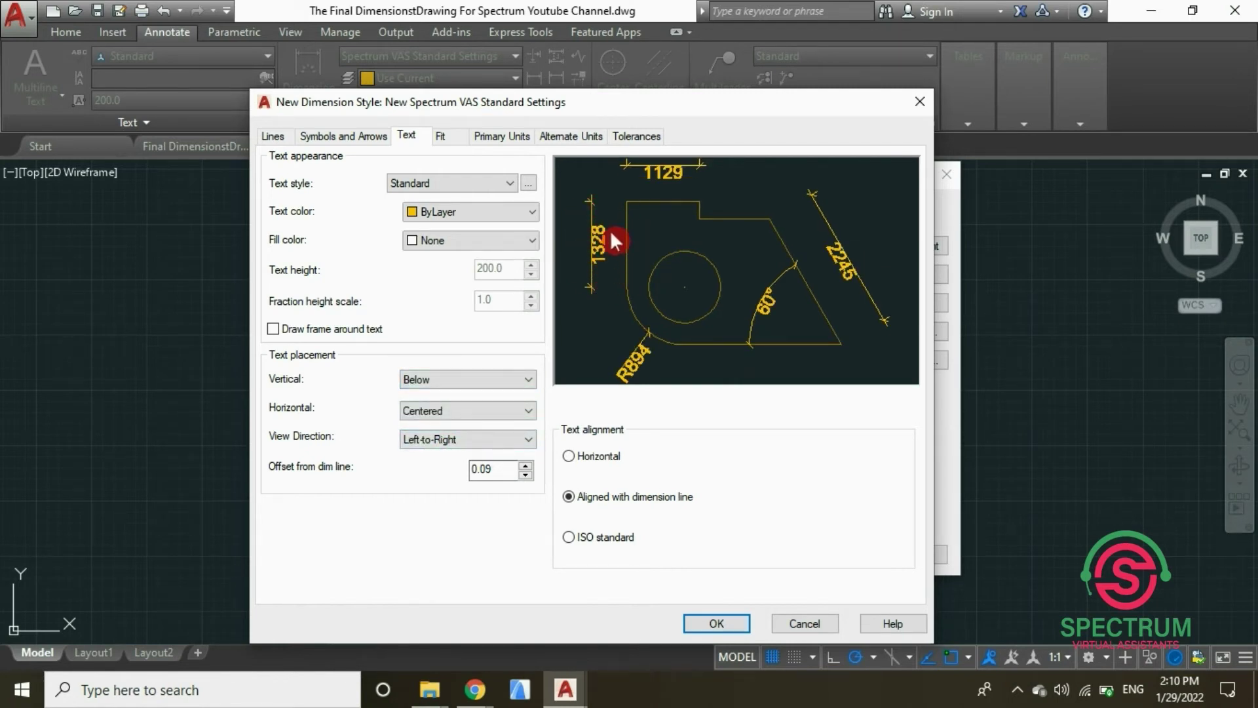
click(521, 379)
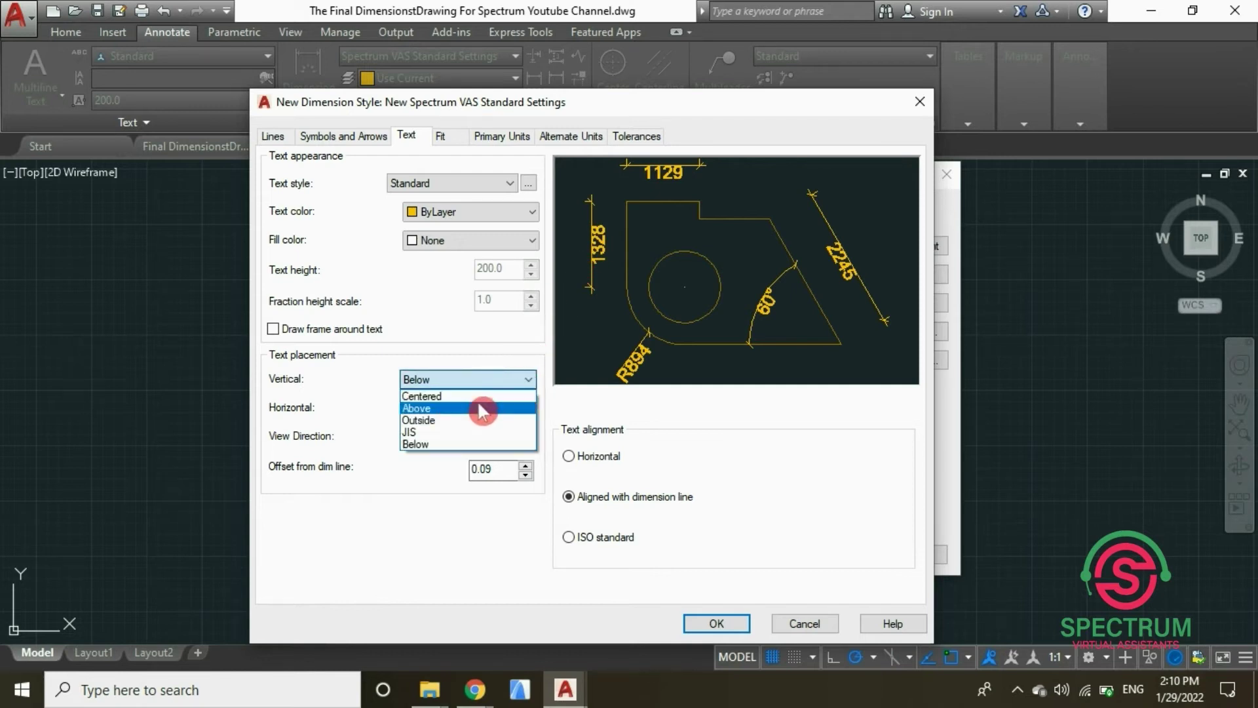
click(468, 397)
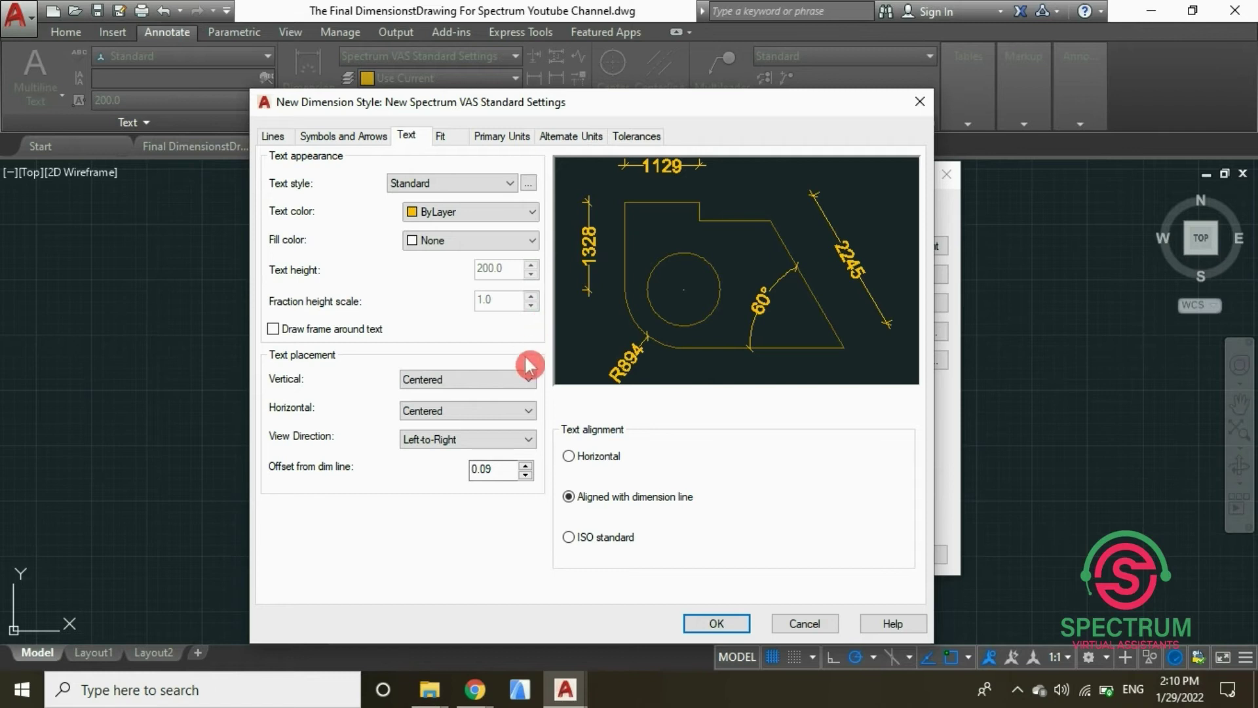
Step: Keep Centered horizontal placement and Left-to-Right view direction, with text aligned to the dimension line
click(530, 414)
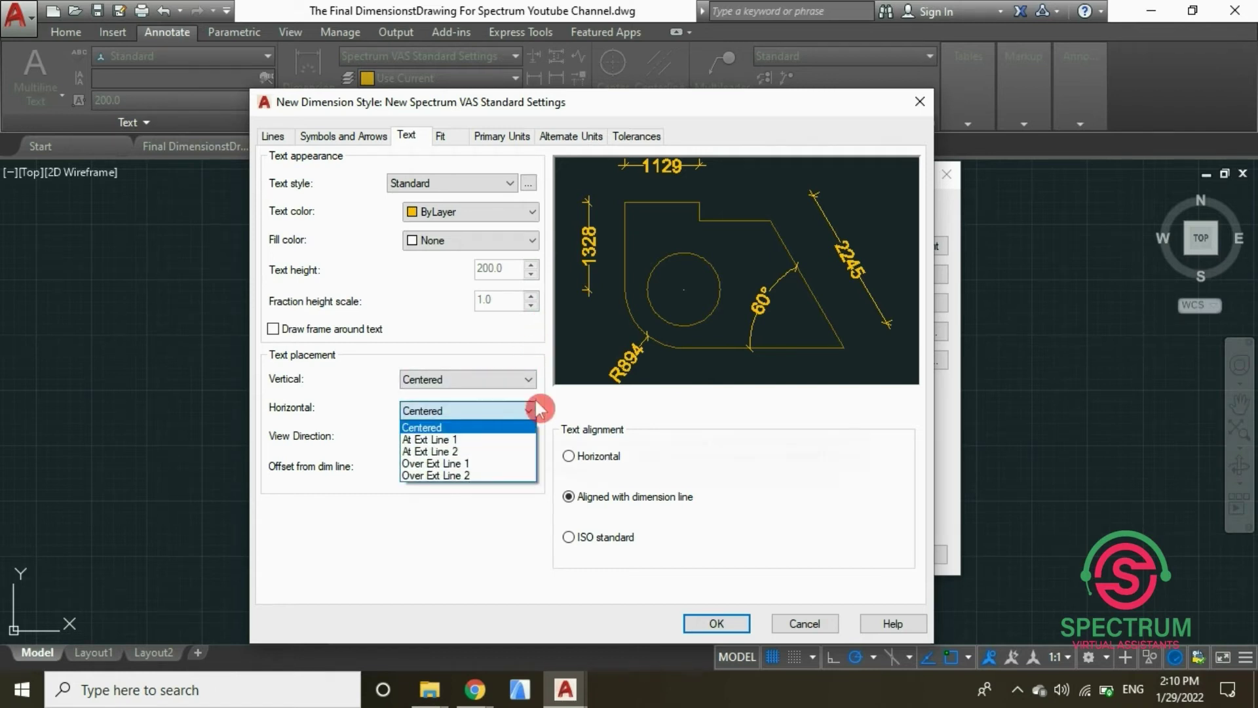
click(545, 405)
click(528, 440)
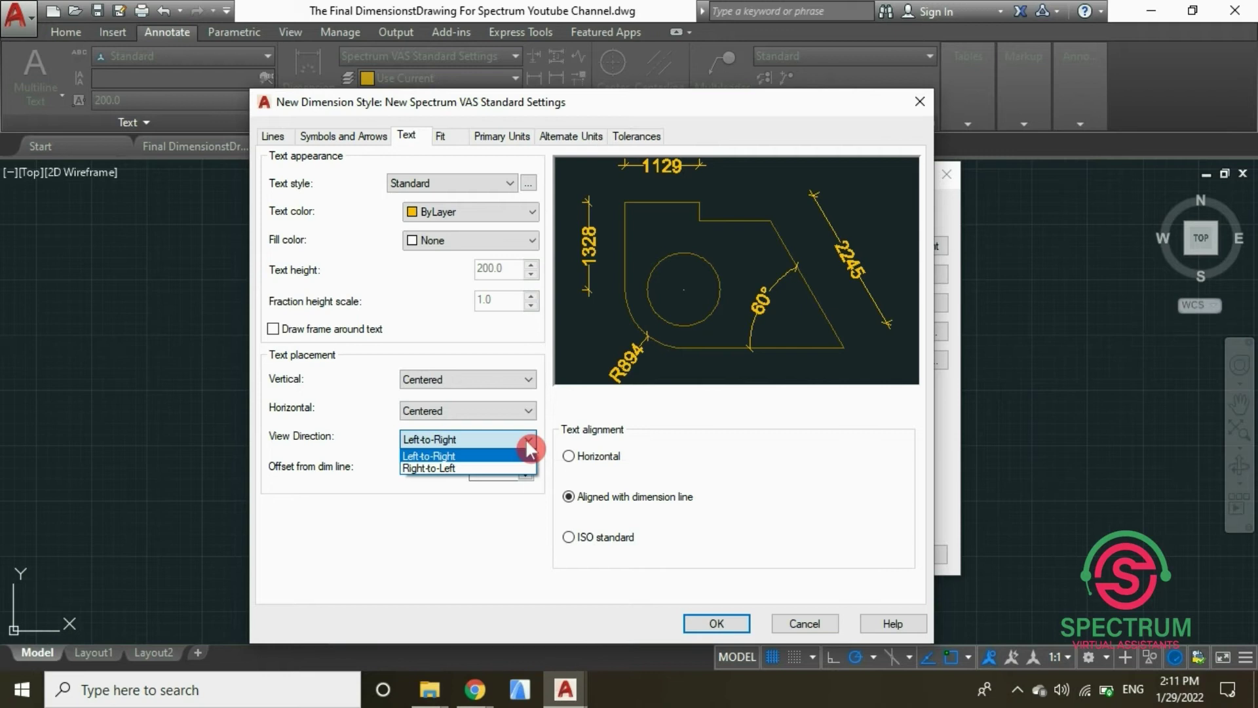
click(475, 456)
click(528, 440)
click(505, 468)
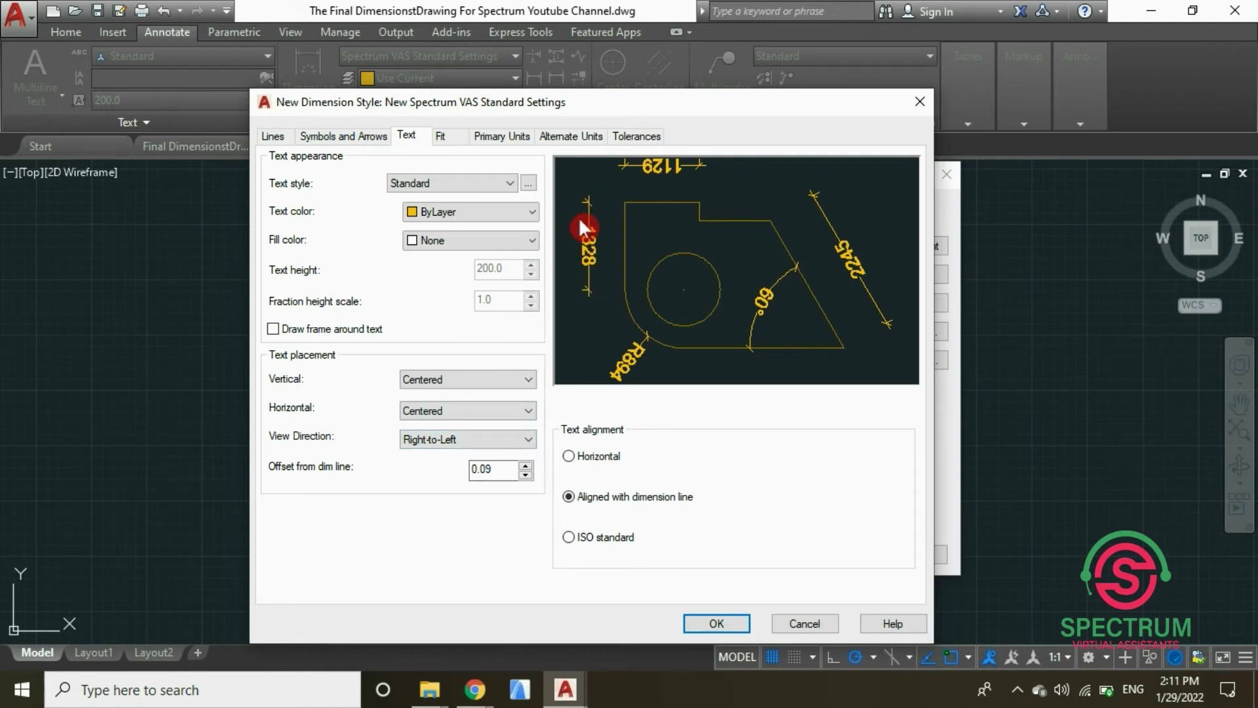
click(528, 439)
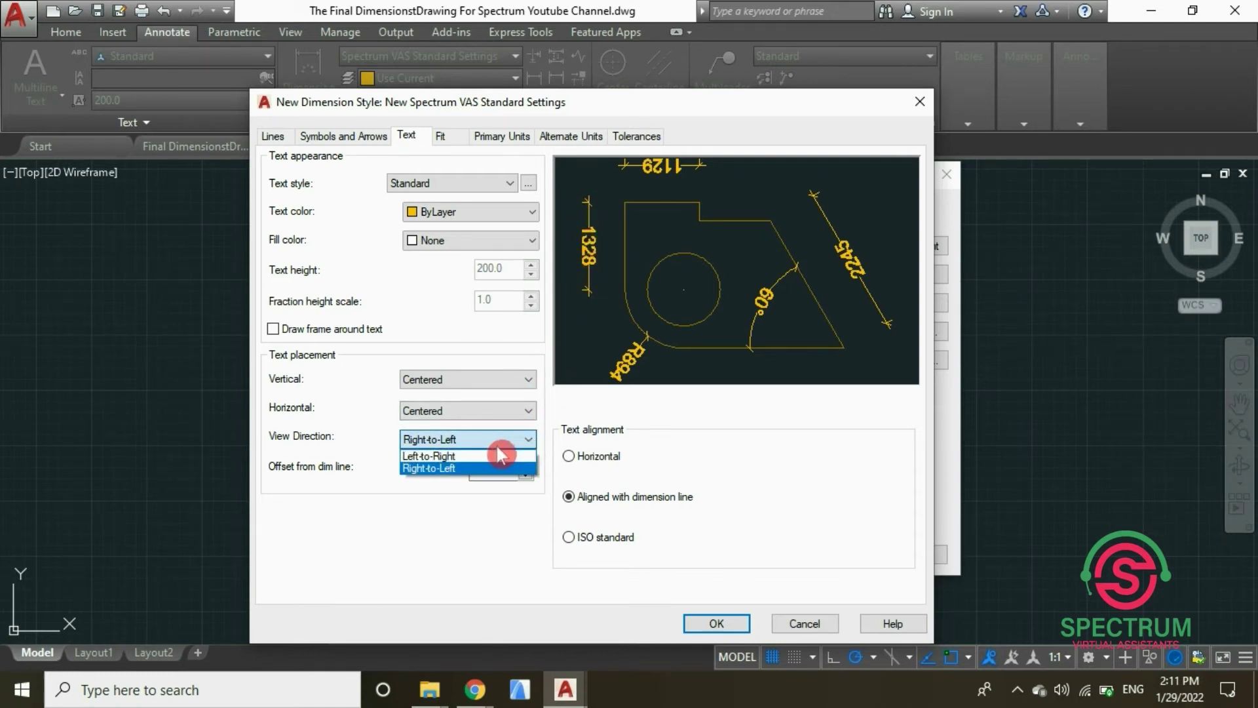
click(490, 455)
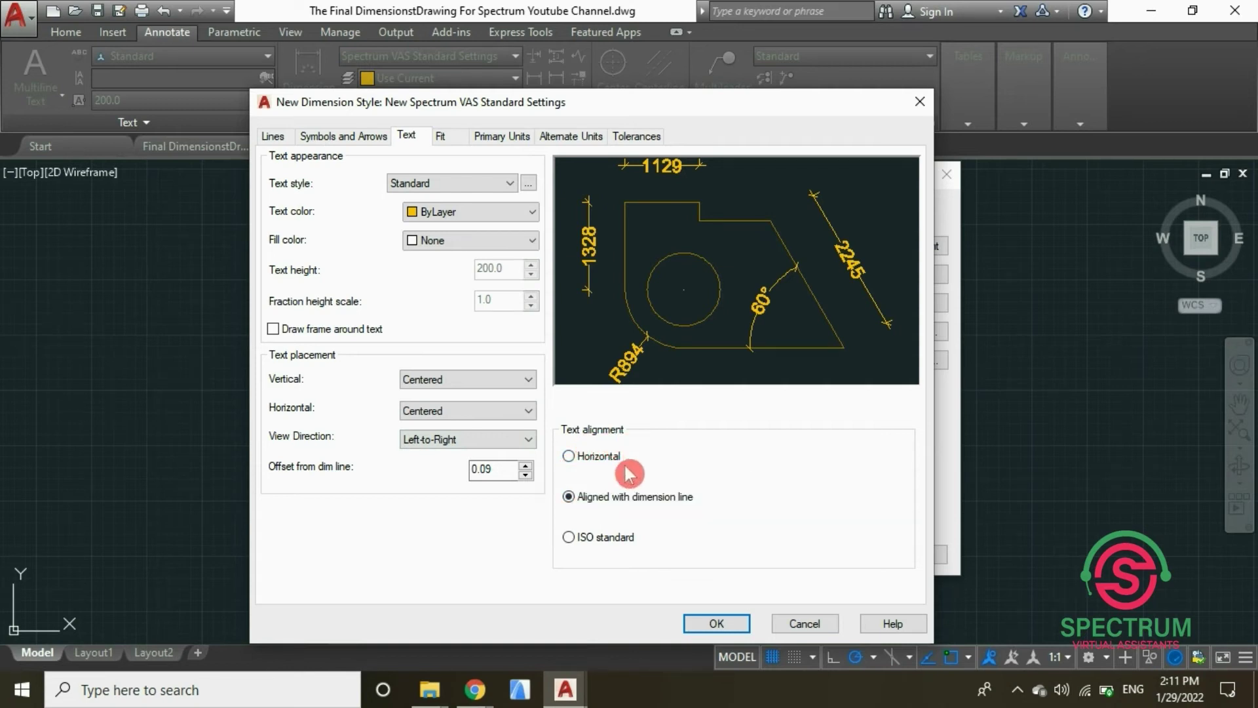
click(569, 457)
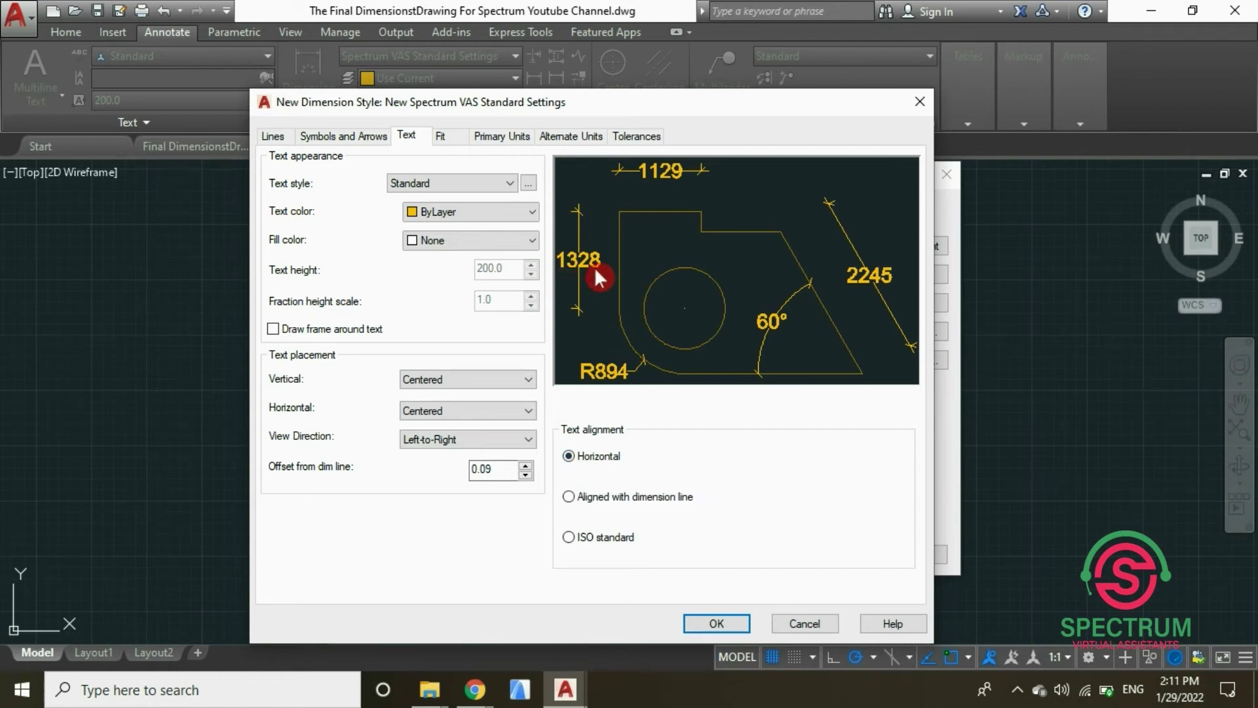
click(569, 497)
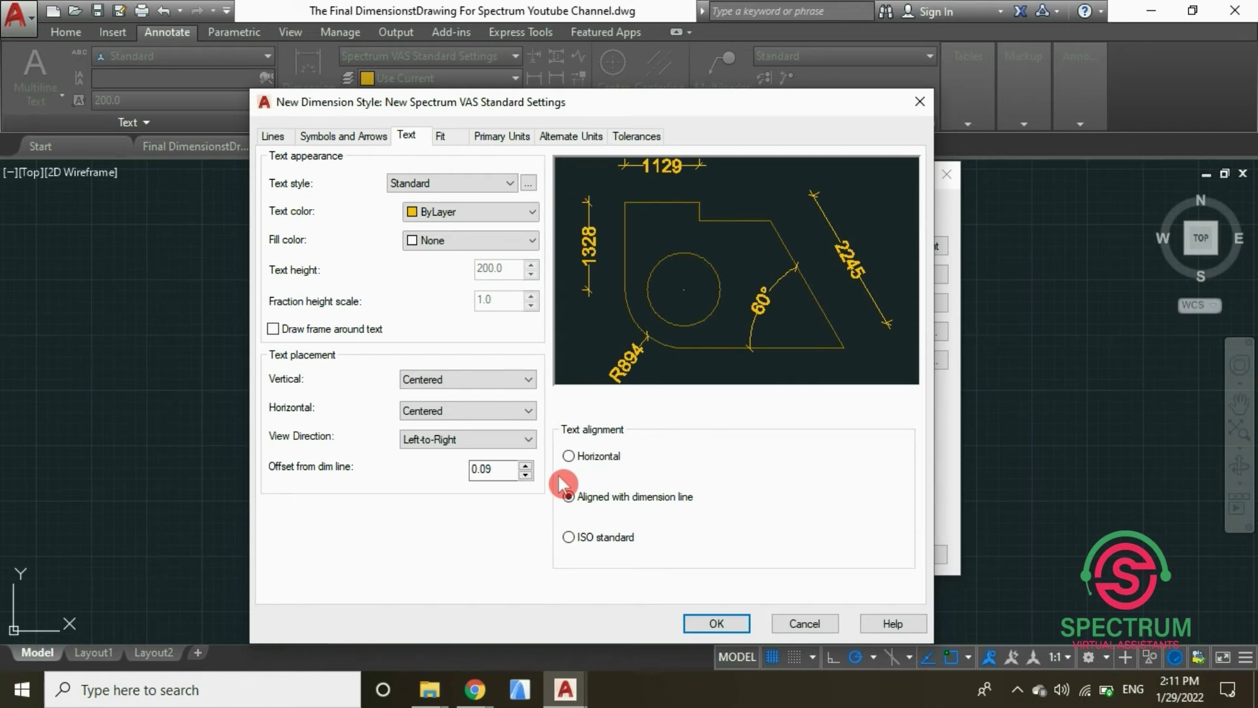
Step: Review the Fit options (best fit, text beside dimension line, scale 1.0), then go to Primary Units
click(443, 138)
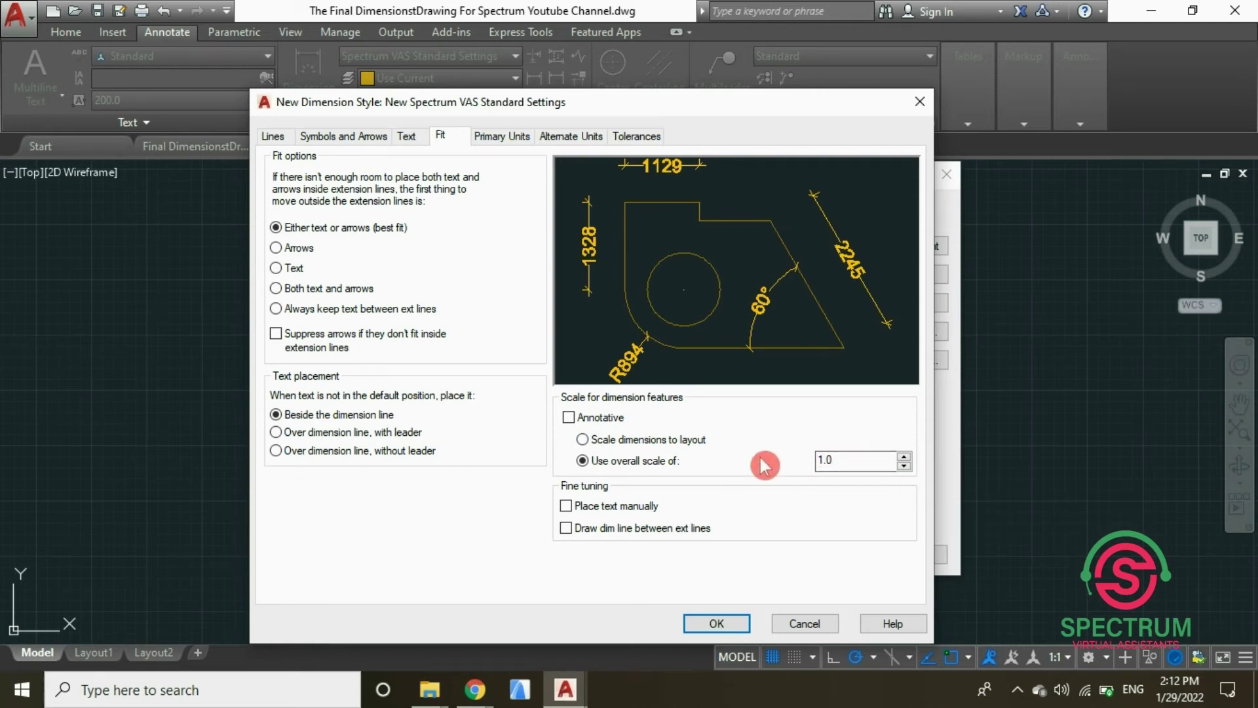
click(516, 137)
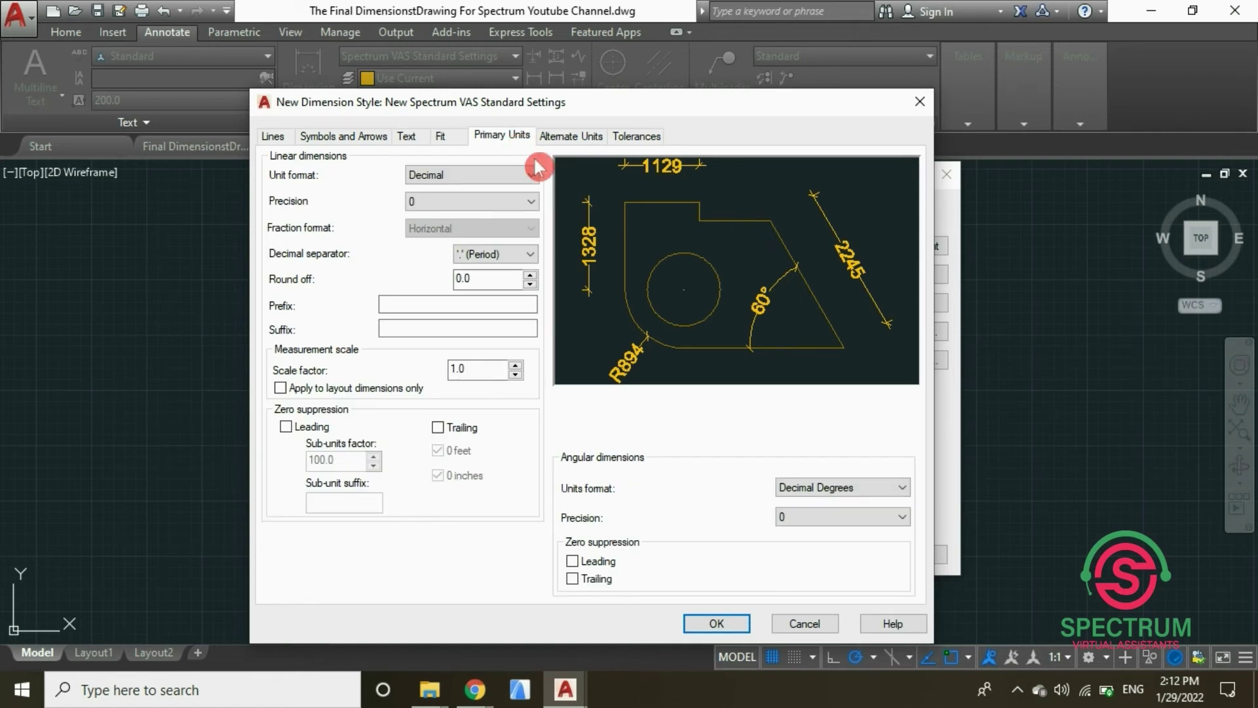
Step: Keep Decimal units at precision 0 and Decimal Degrees angles, then save the new style
click(530, 174)
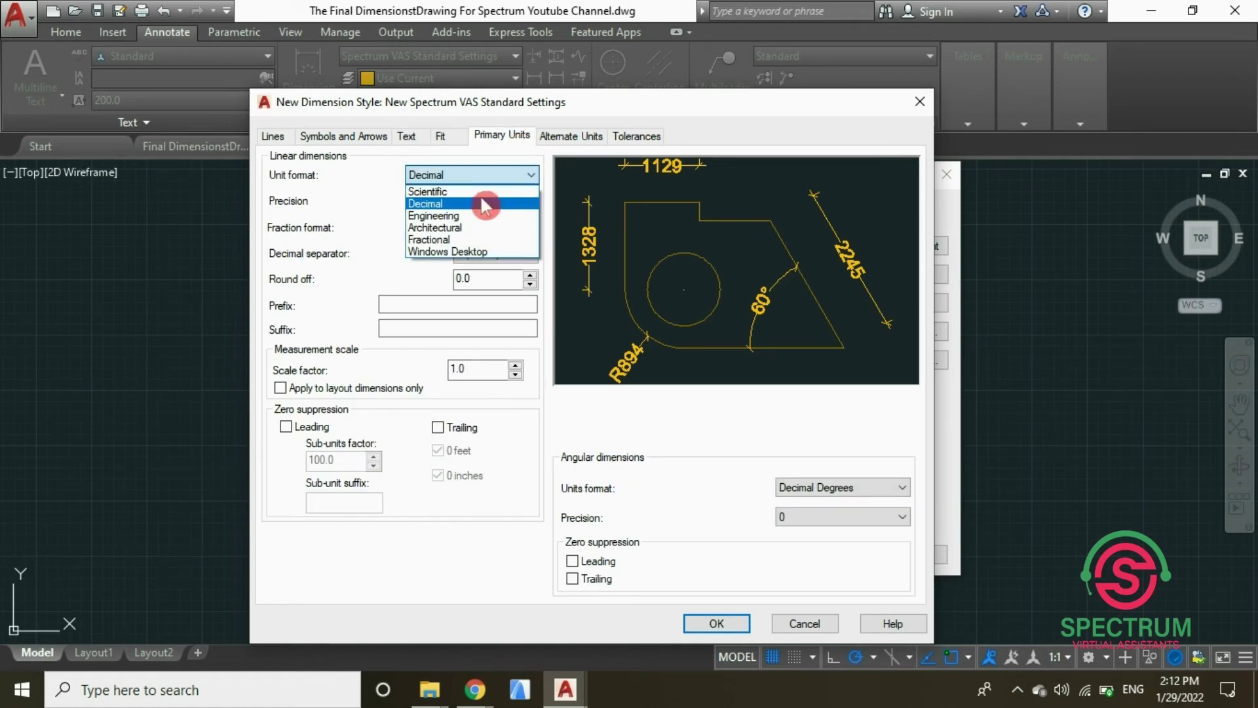
click(528, 179)
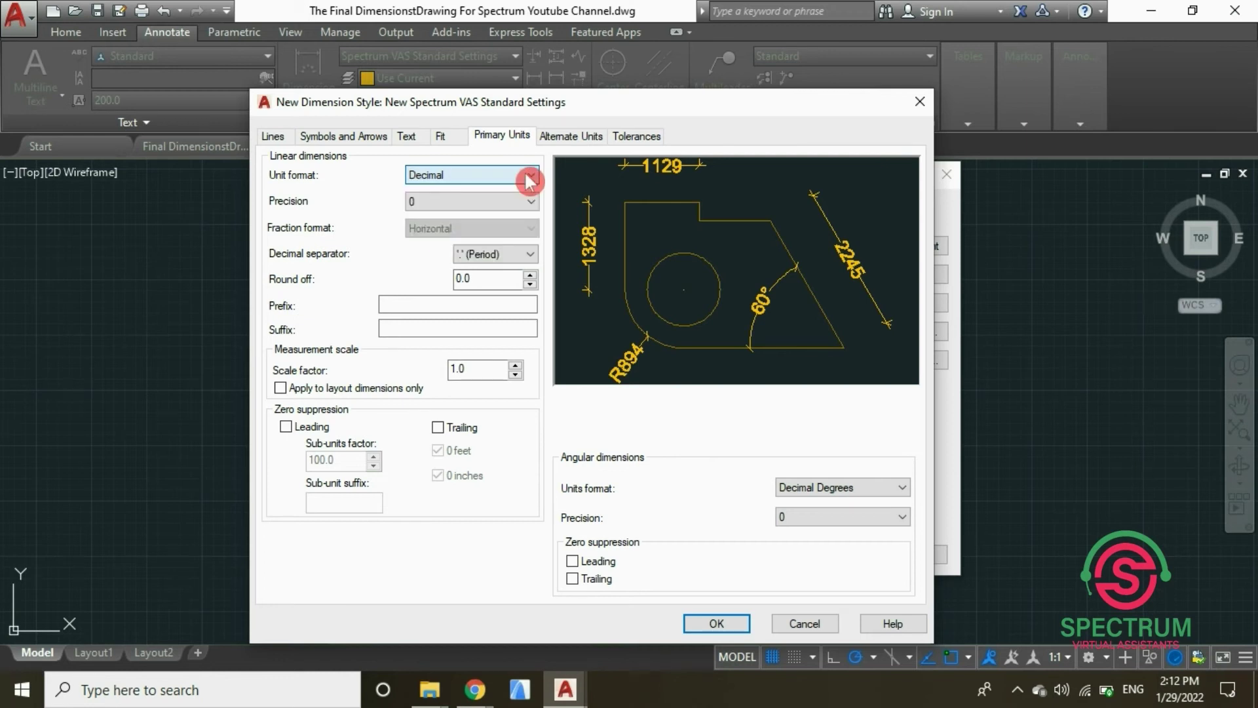
click(531, 201)
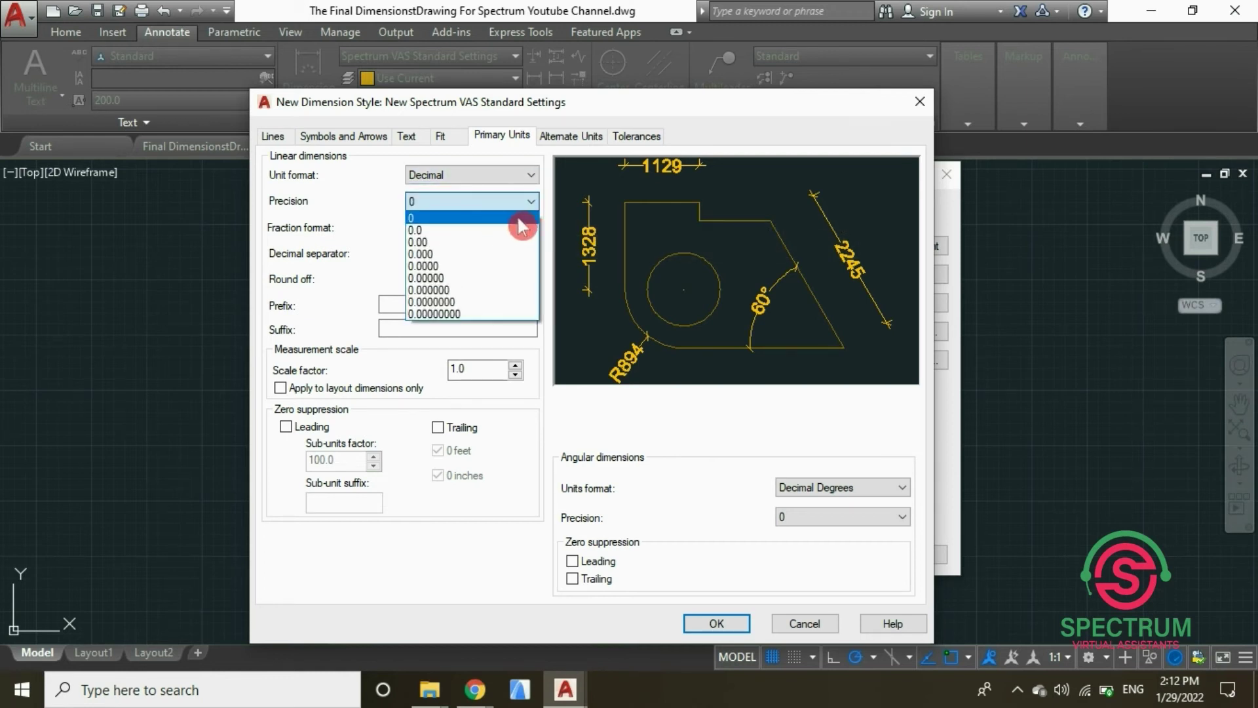
click(529, 218)
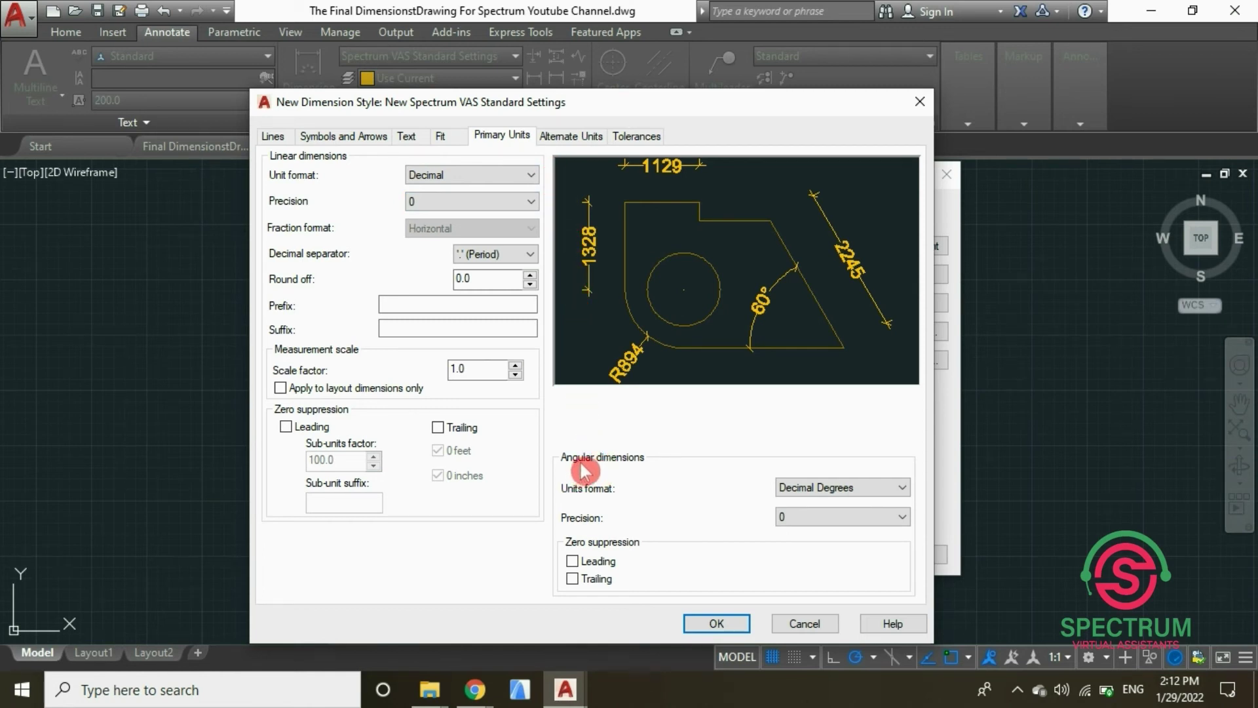
click(903, 488)
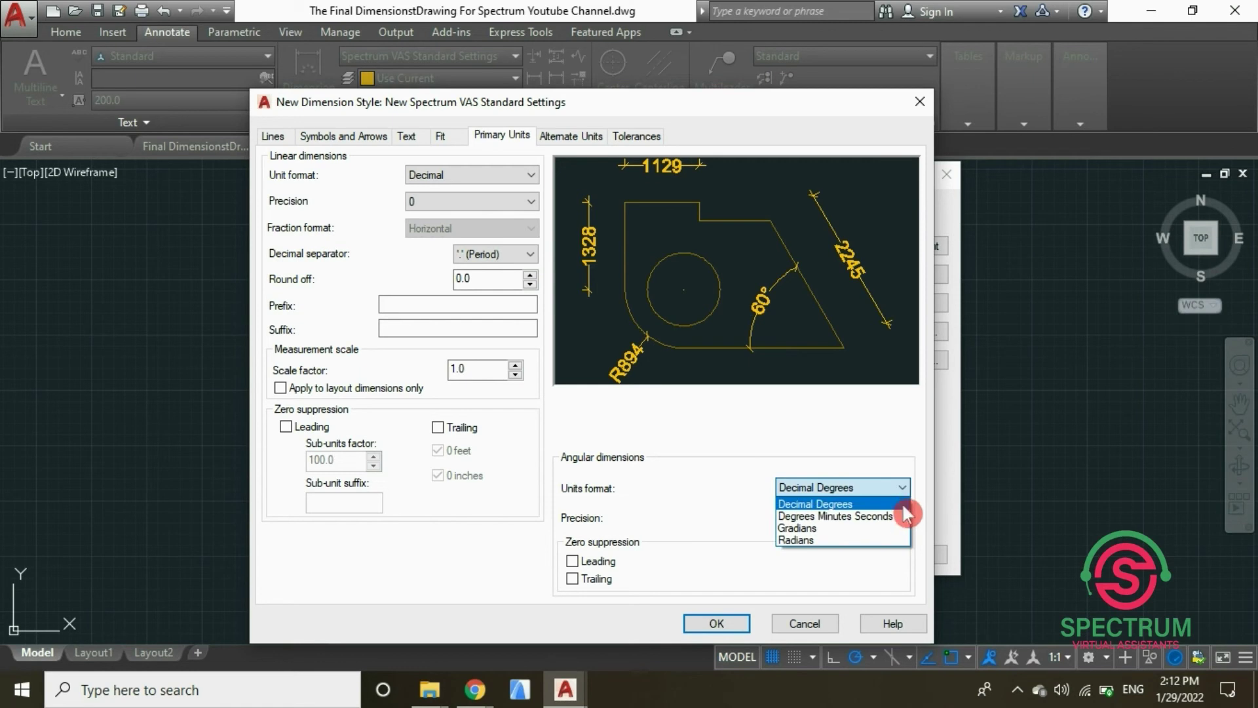
click(824, 422)
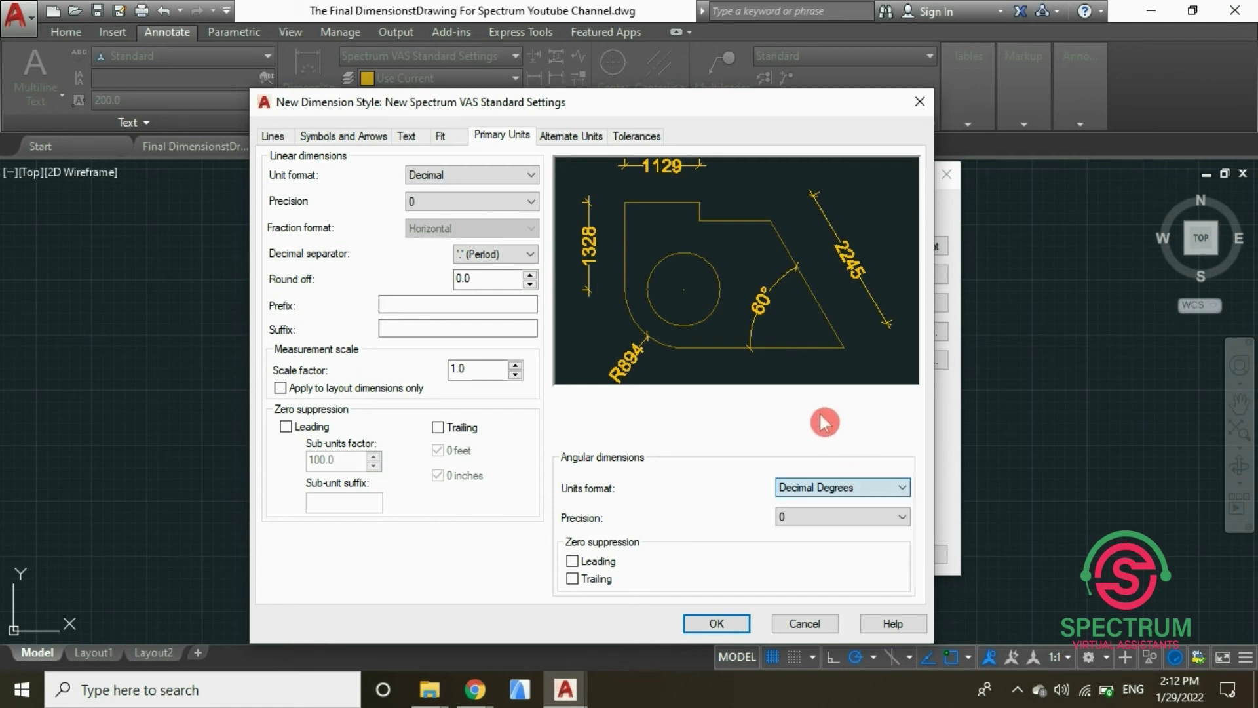
click(568, 135)
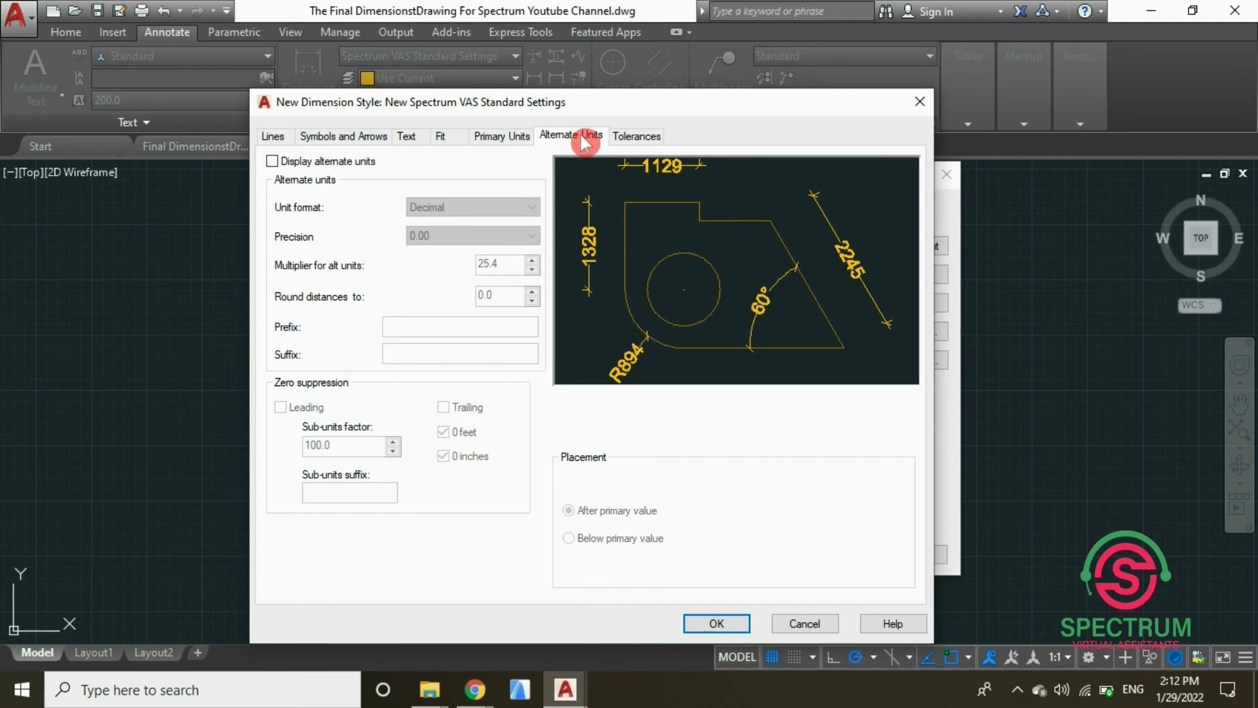
click(634, 135)
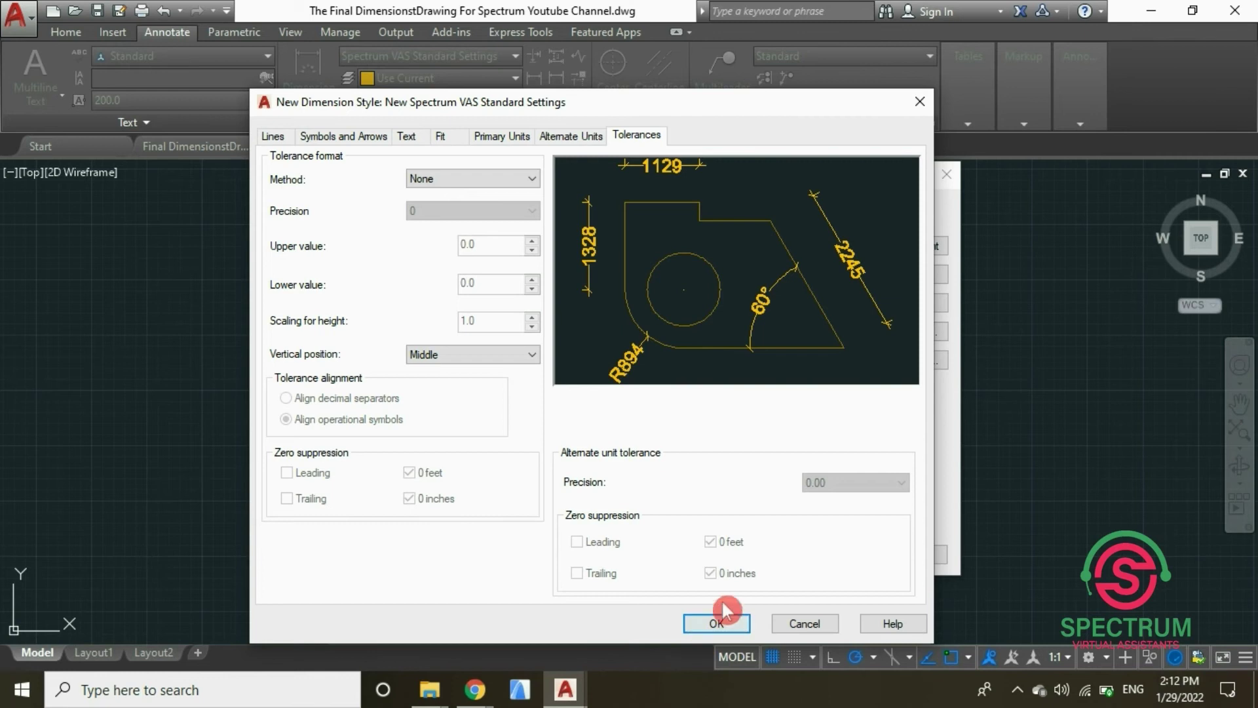
click(717, 624)
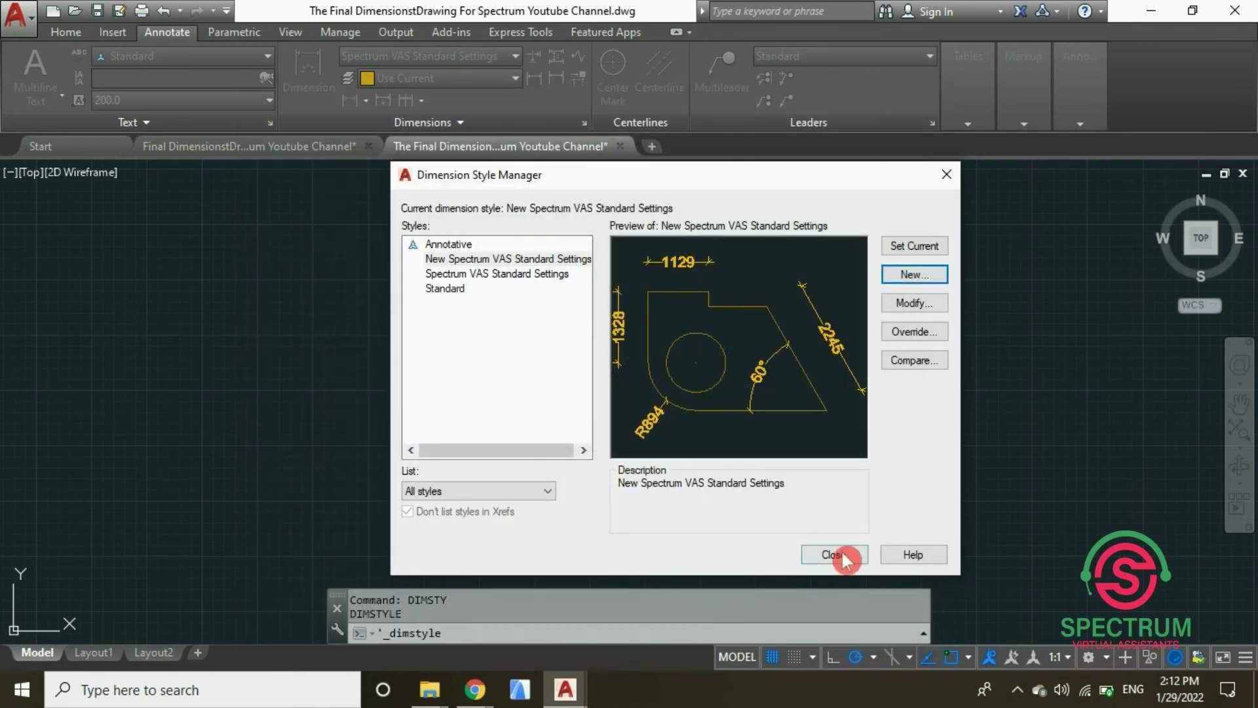
Step: Close the Dimension Style Manager and zoom in on the kitchen and Bedroom 1 top walls
click(815, 550)
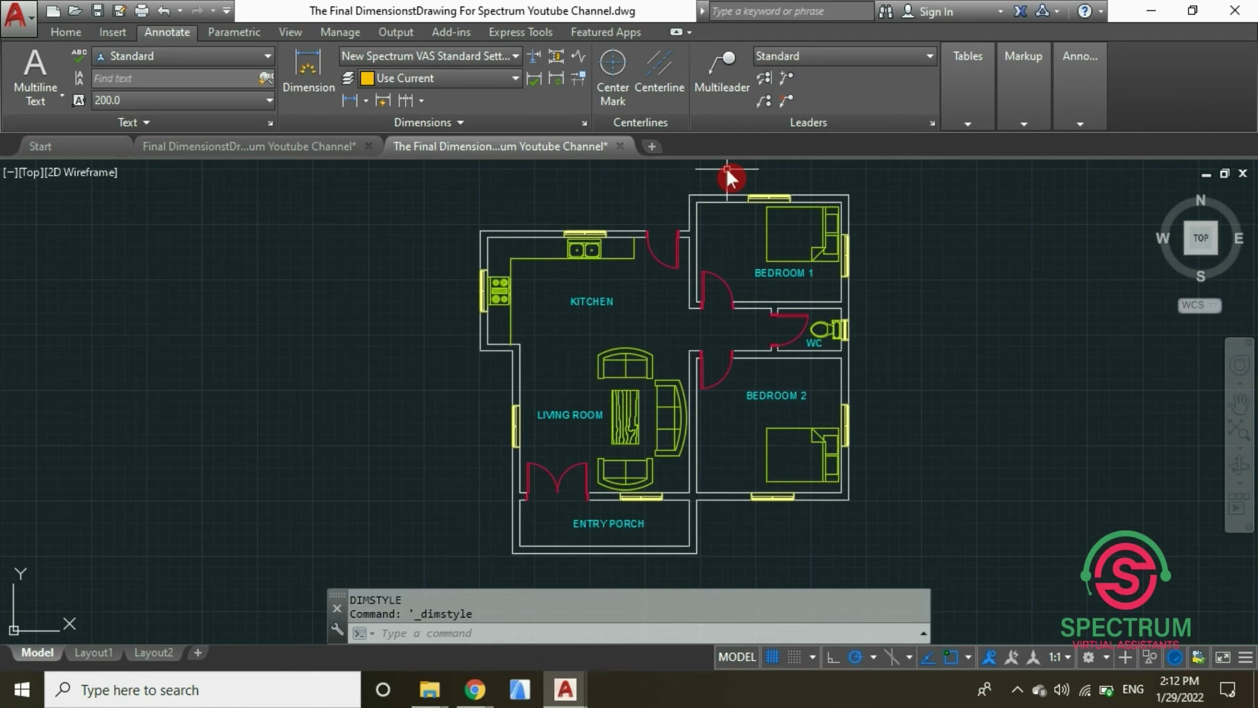
scroll(670, 326, down, 2)
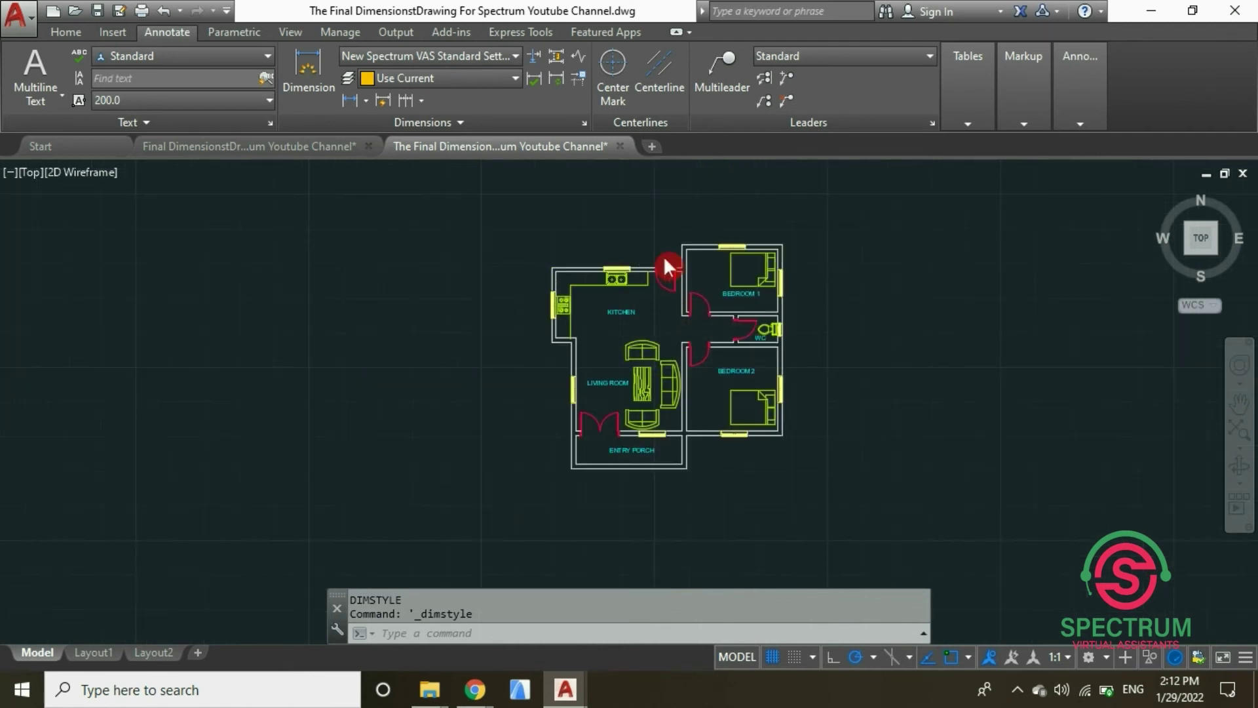
scroll(663, 259, up, 3)
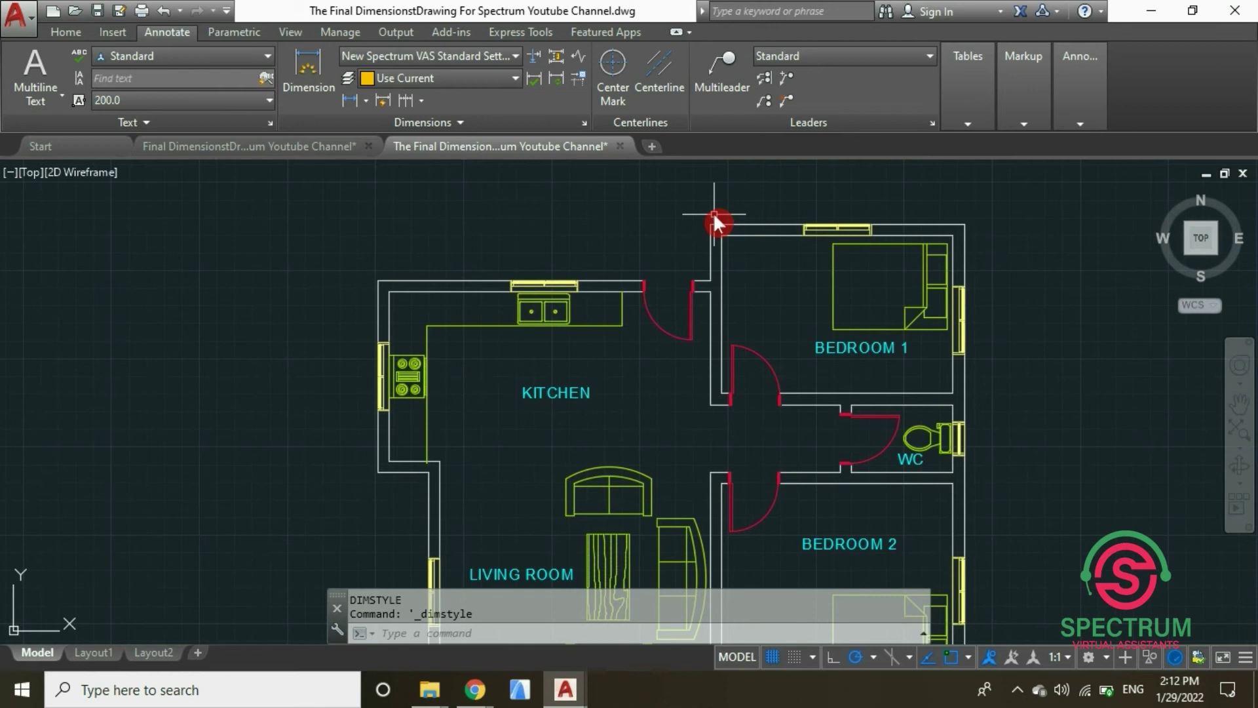
scroll(713, 213, up, 2)
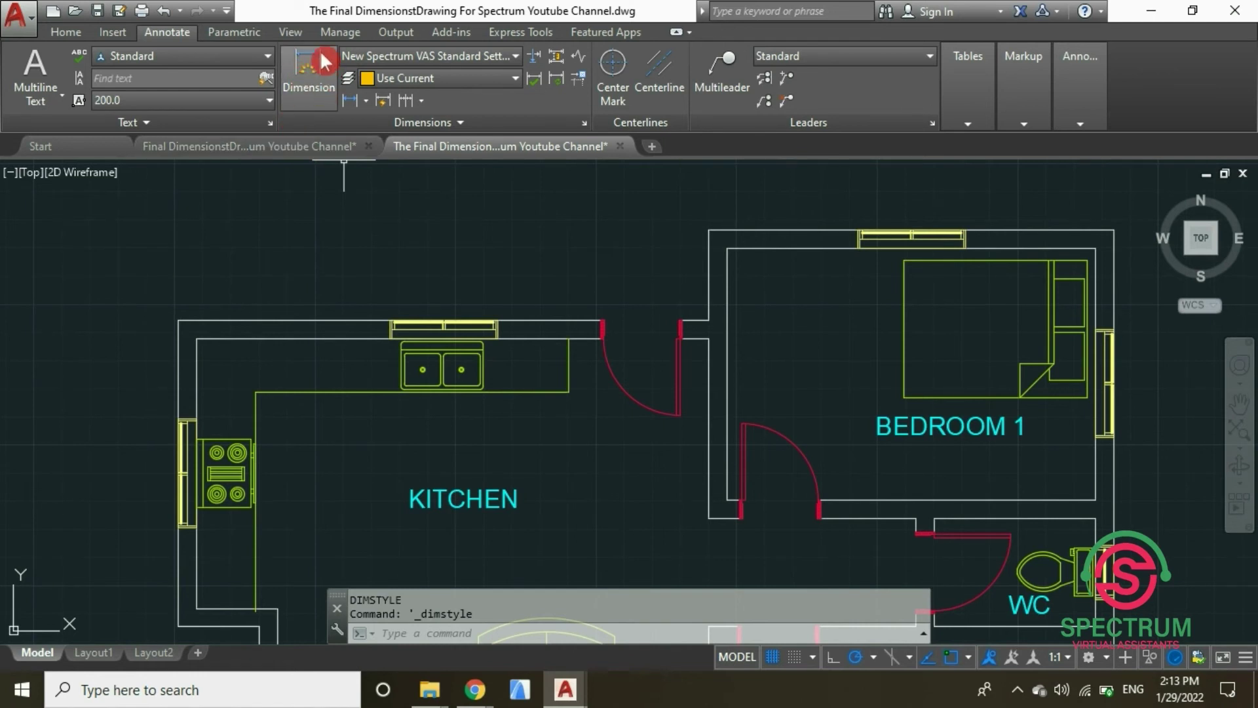
Step: Start a linear dimension from the kitchen's top-left corner
click(304, 72)
scroll(294, 236, down, 3)
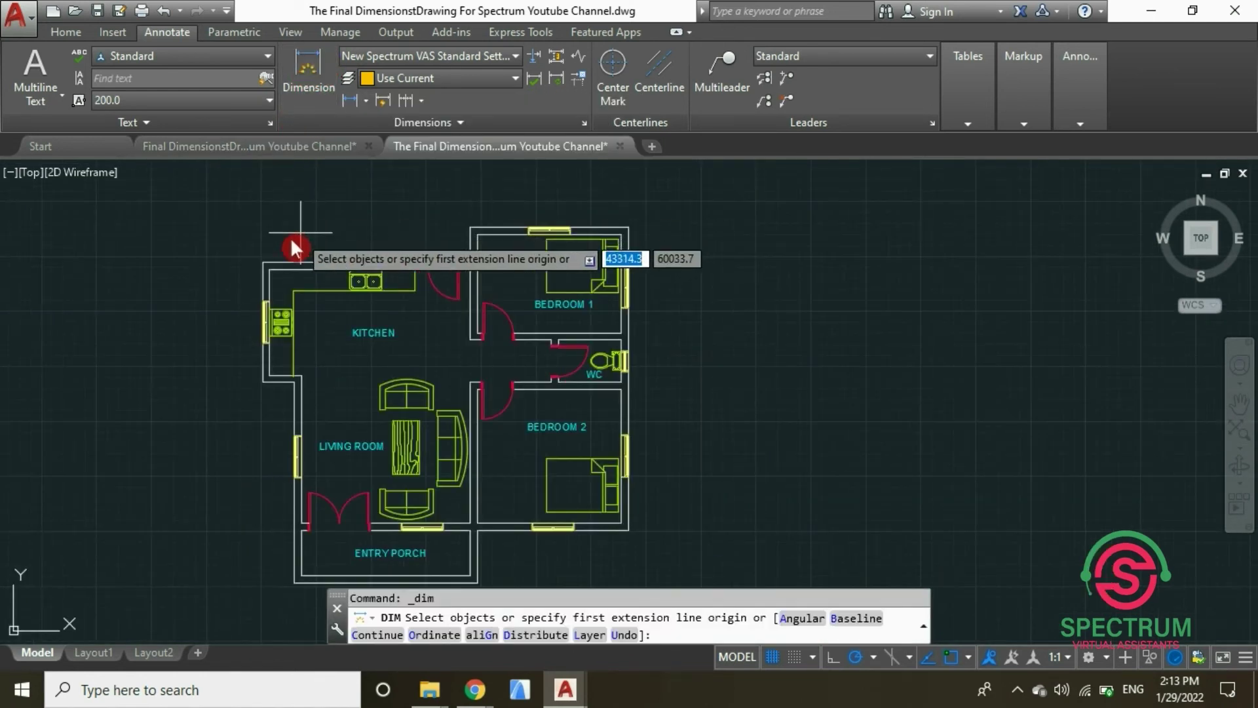
scroll(276, 260, up, 3)
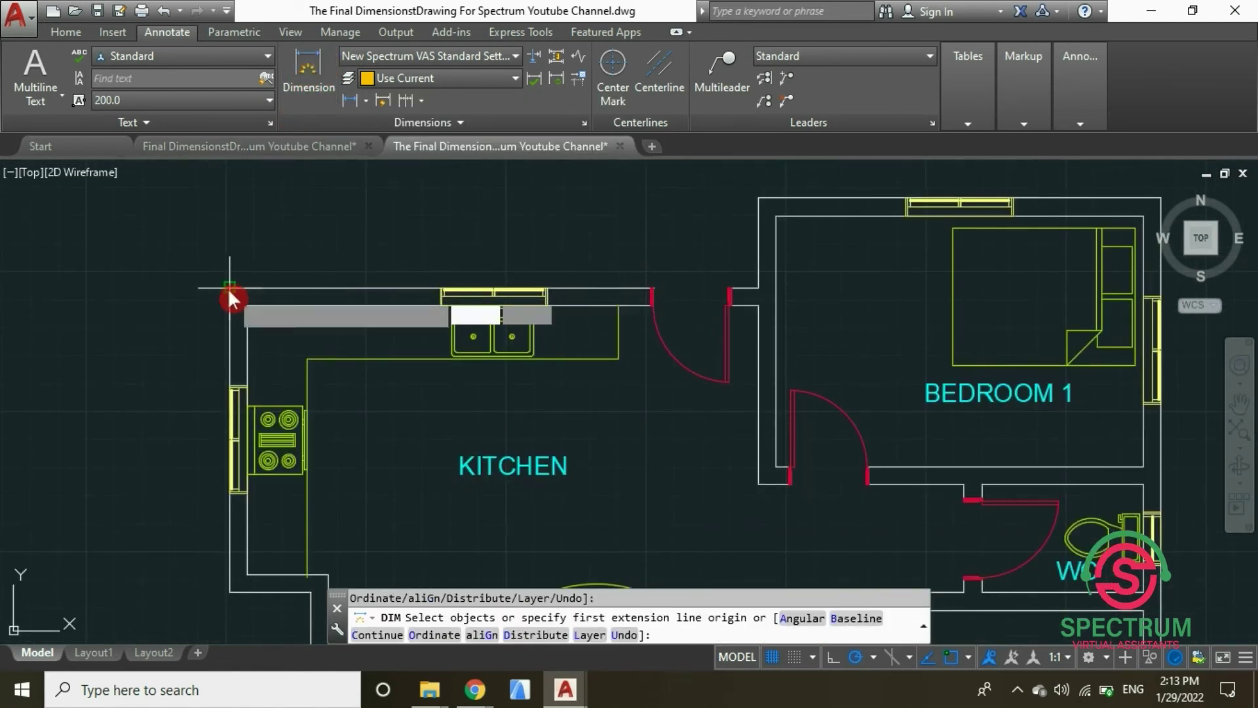
scroll(228, 289, up, 3)
key(Return)
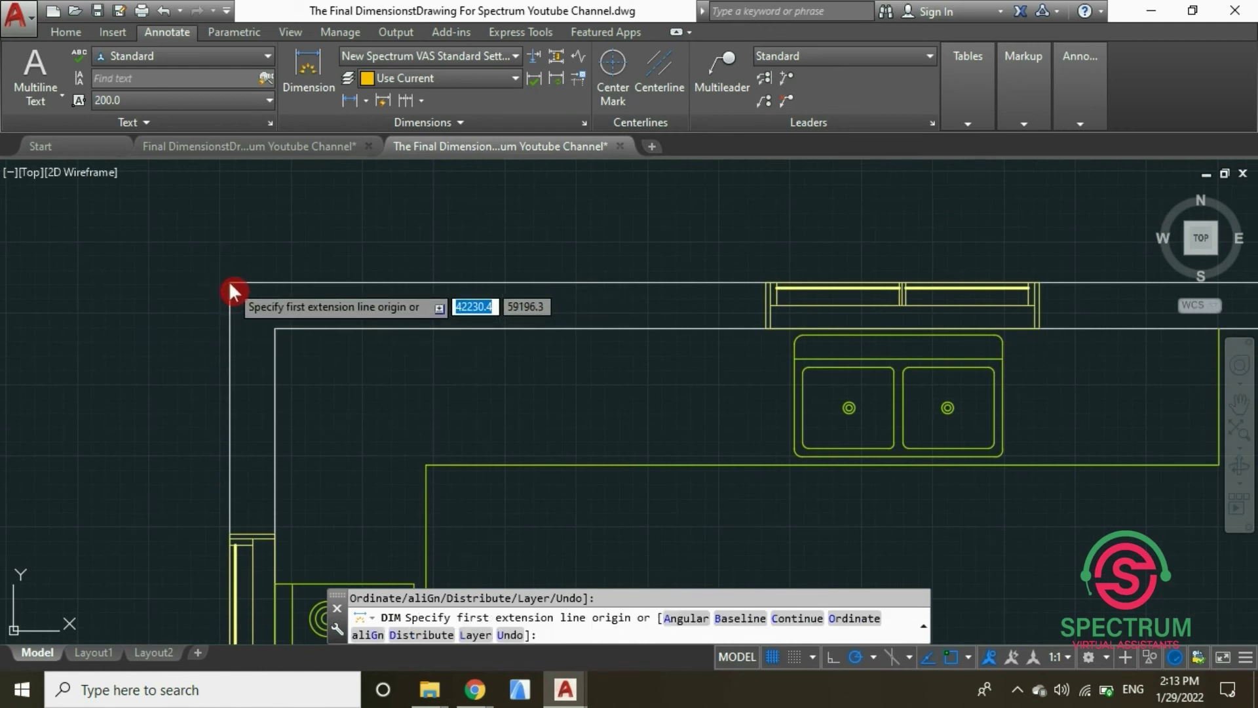
click(230, 283)
scroll(184, 325, down, 2)
scroll(184, 325, down, 3)
scroll(402, 308, up, 4)
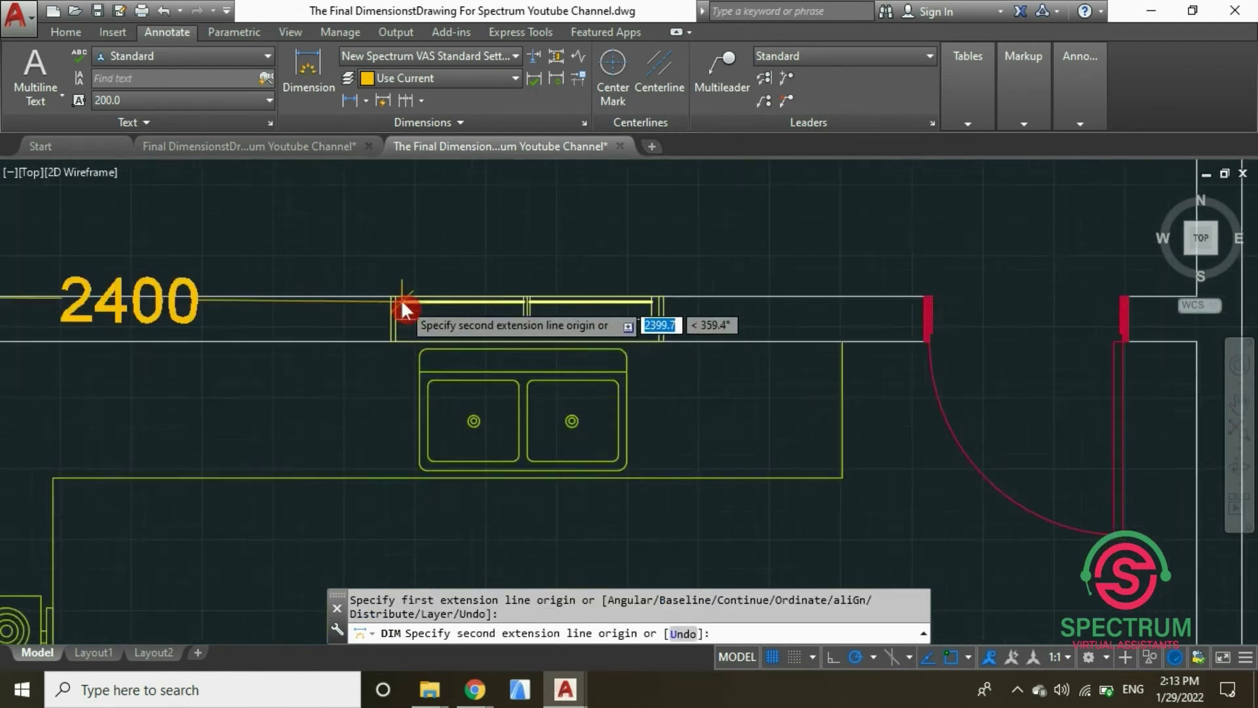
Step: Place the 2350 dimension above the top wall and switch to continued dimensioning
click(358, 274)
scroll(359, 380, down, 3)
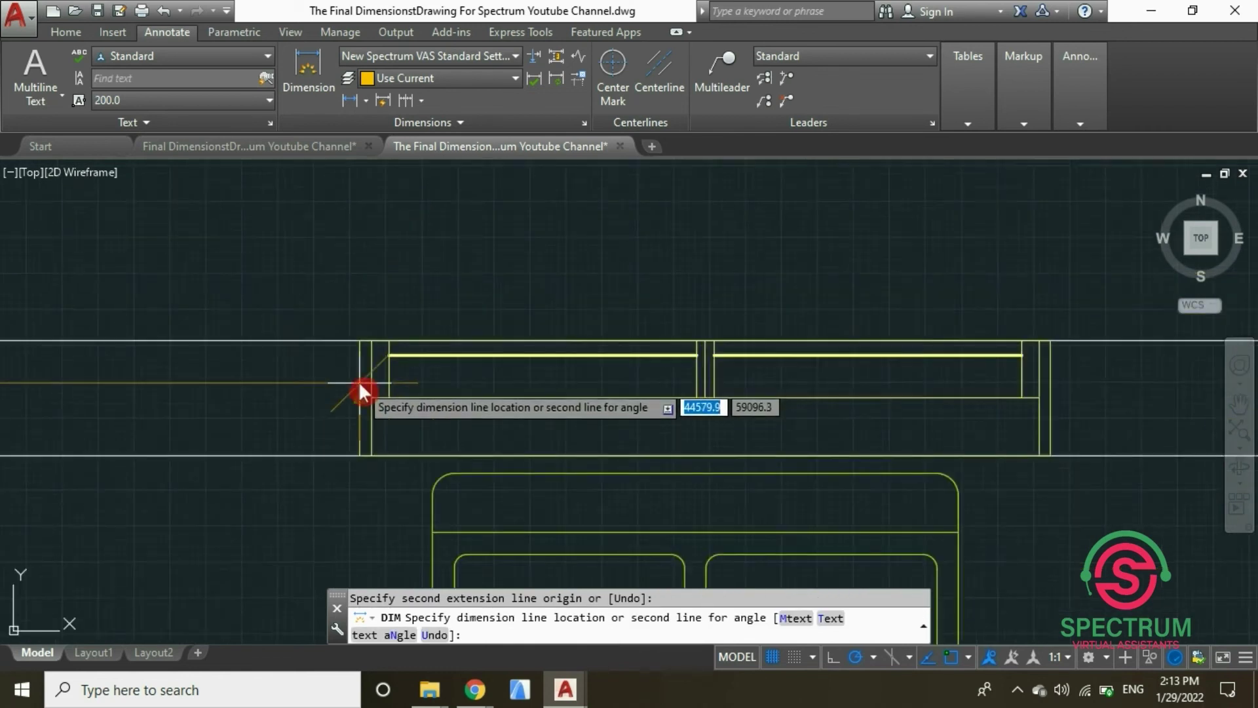
click(384, 203)
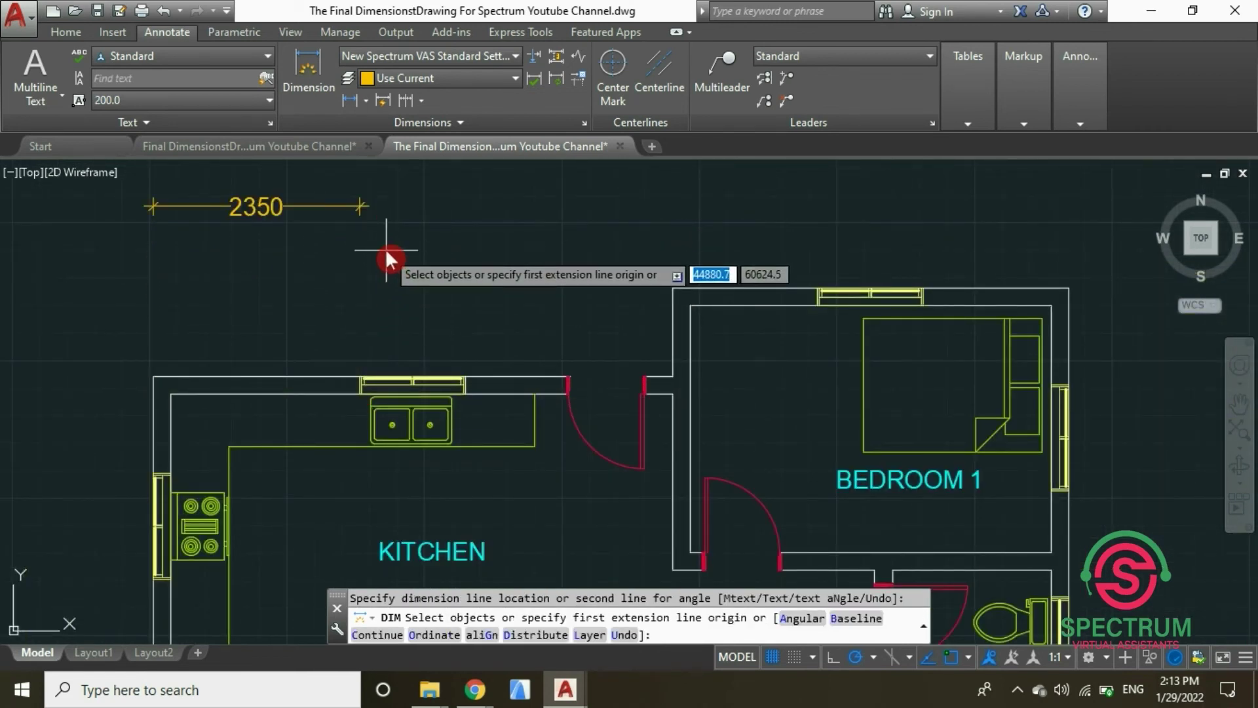
click(421, 99)
click(445, 133)
Step: Chain continued dimensions 1200 and 1150 from the 2350 along the top wall
click(452, 129)
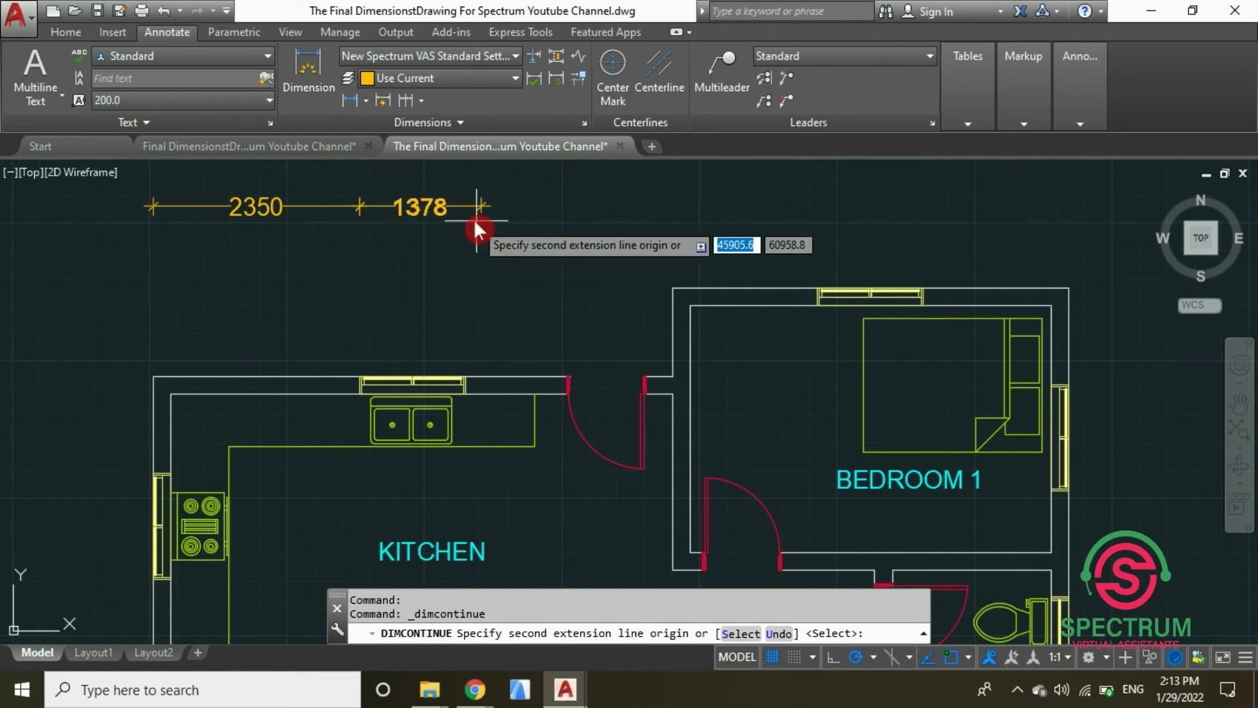
scroll(470, 375, up, 5)
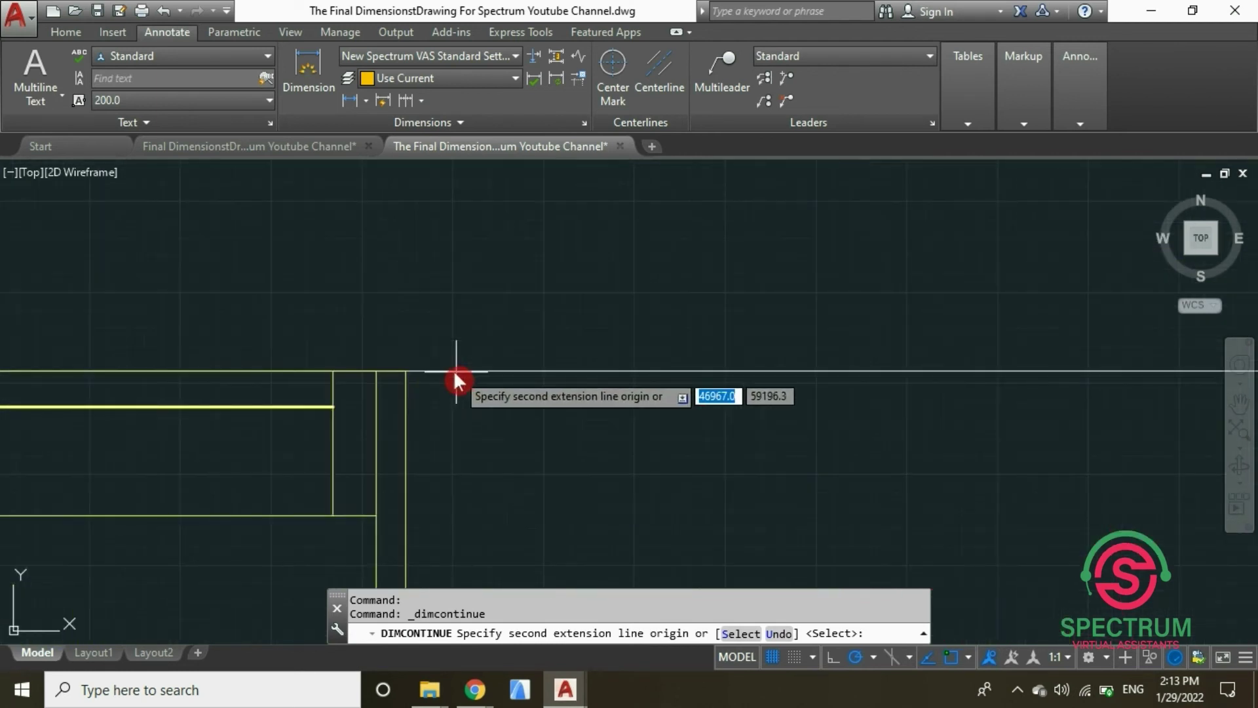
click(408, 372)
scroll(393, 414, down, 5)
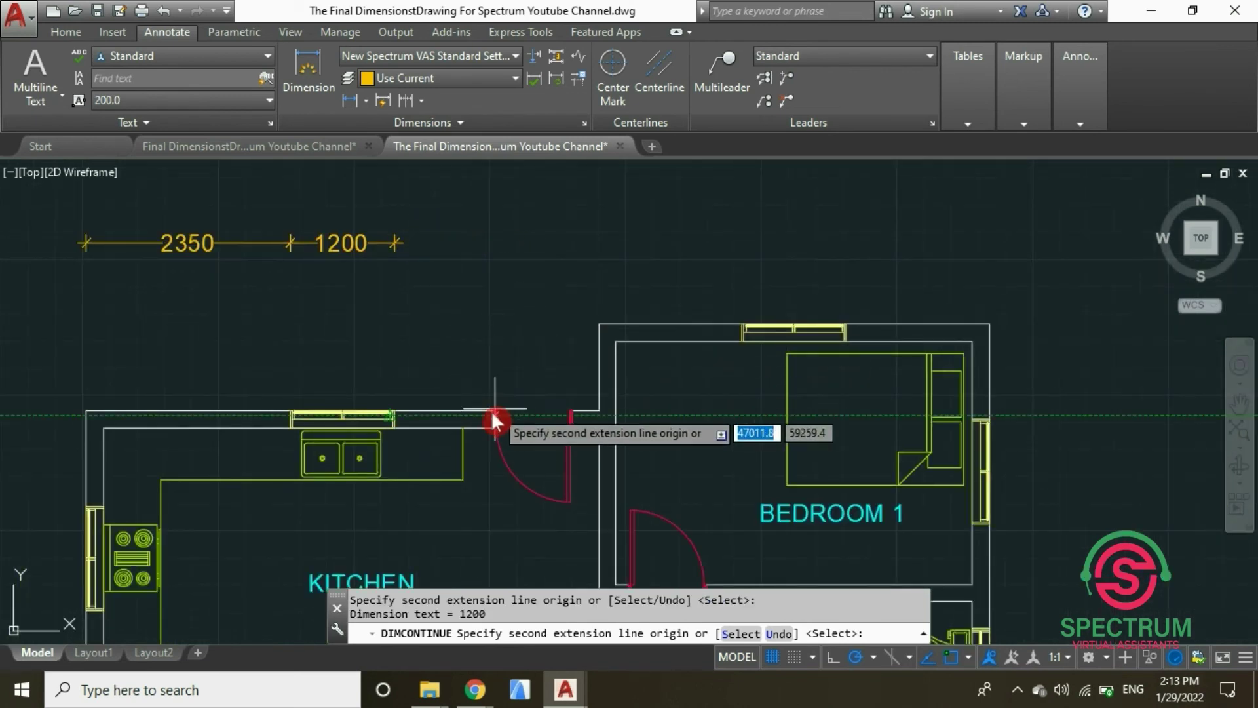
scroll(494, 421, up, 5)
scroll(496, 409, up, 5)
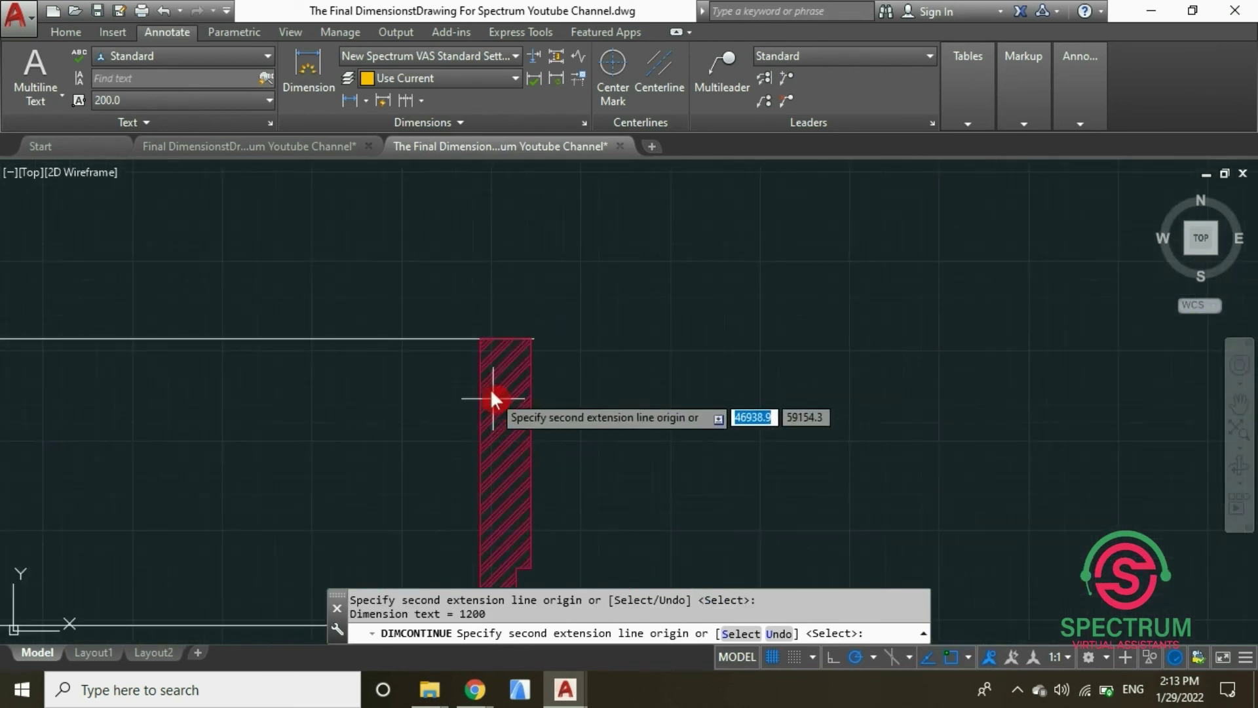
click(479, 339)
scroll(439, 397, down, 5)
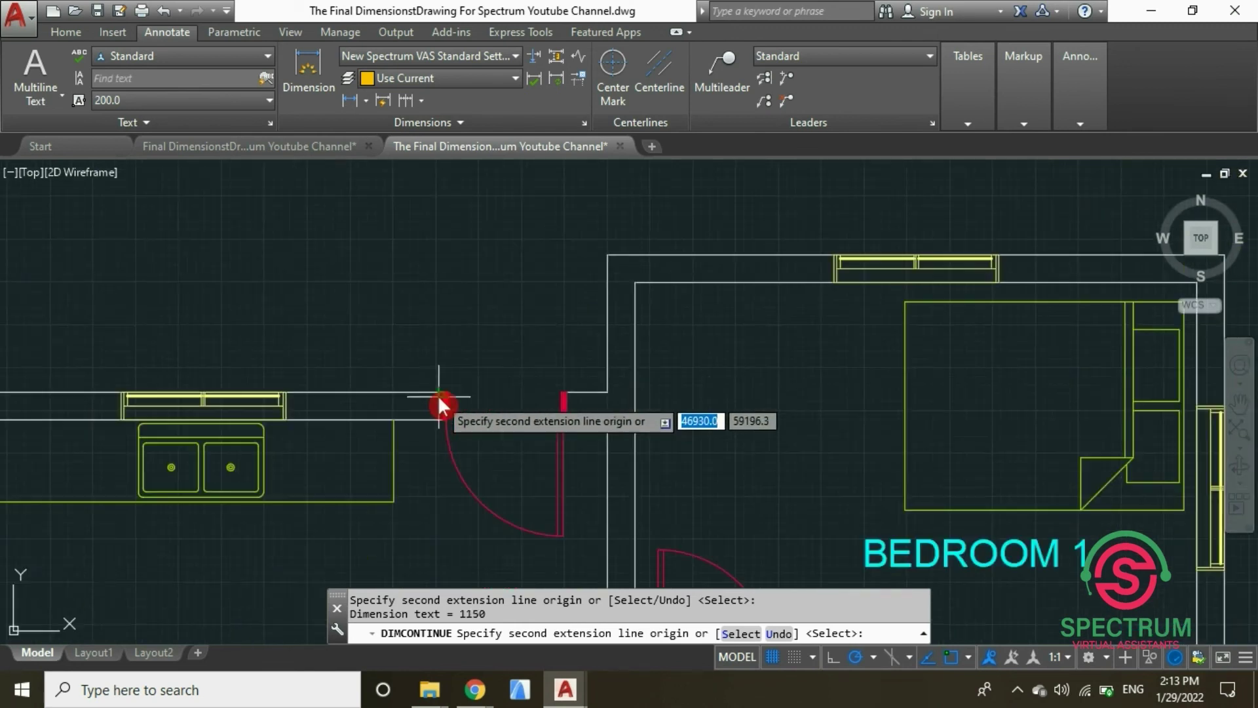
scroll(495, 403, up, 6)
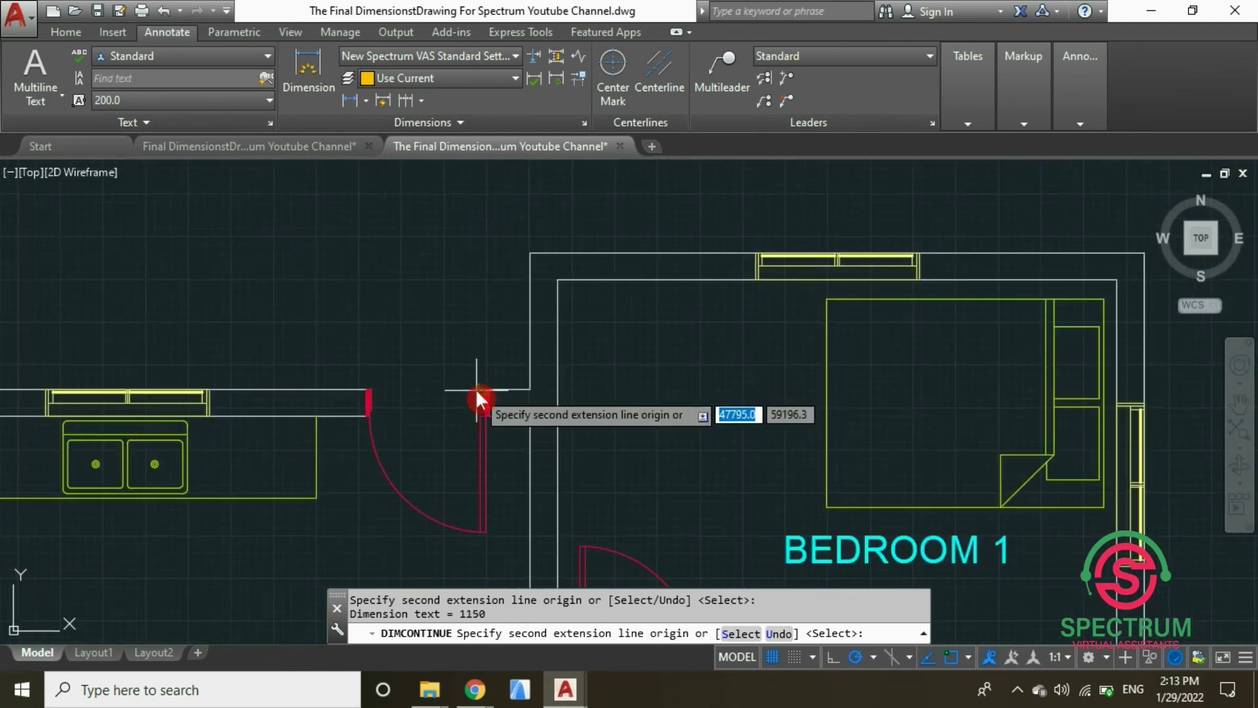
Step: Continue the chain with 900, 1951, 1200 and 1650 dimensions, then end it
click(495, 367)
scroll(457, 387, down, 5)
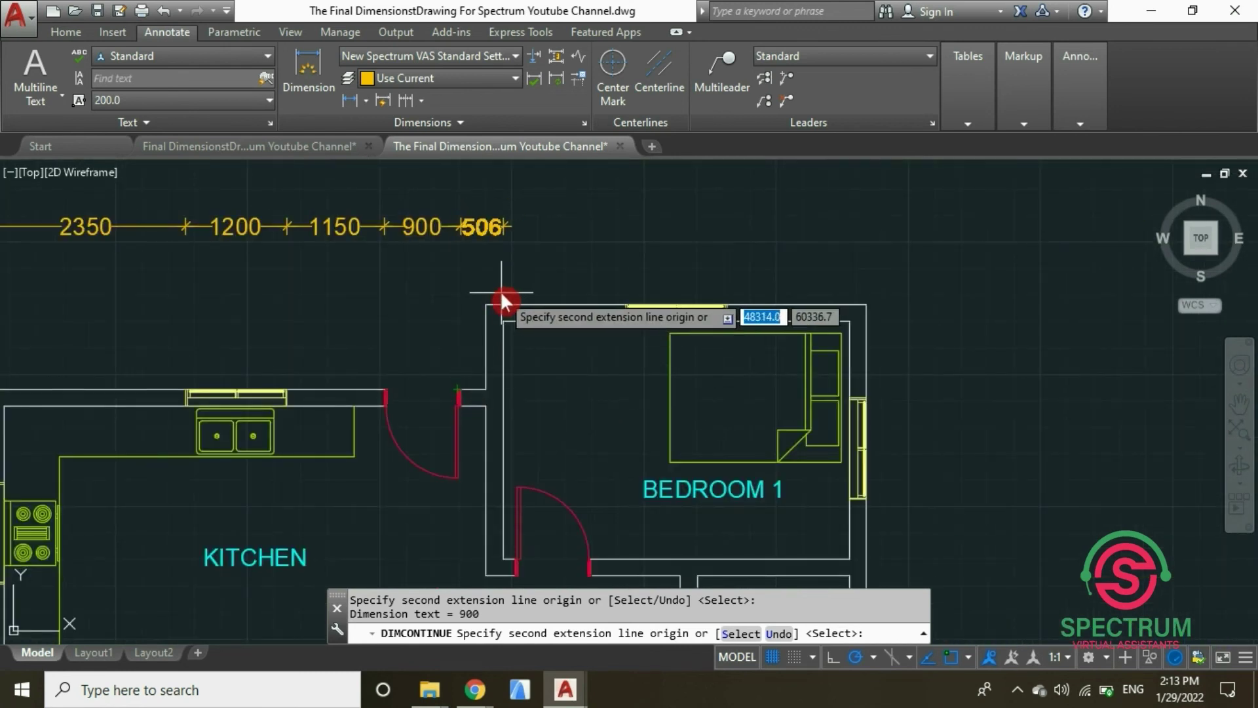
click(626, 288)
scroll(627, 308, up, 6)
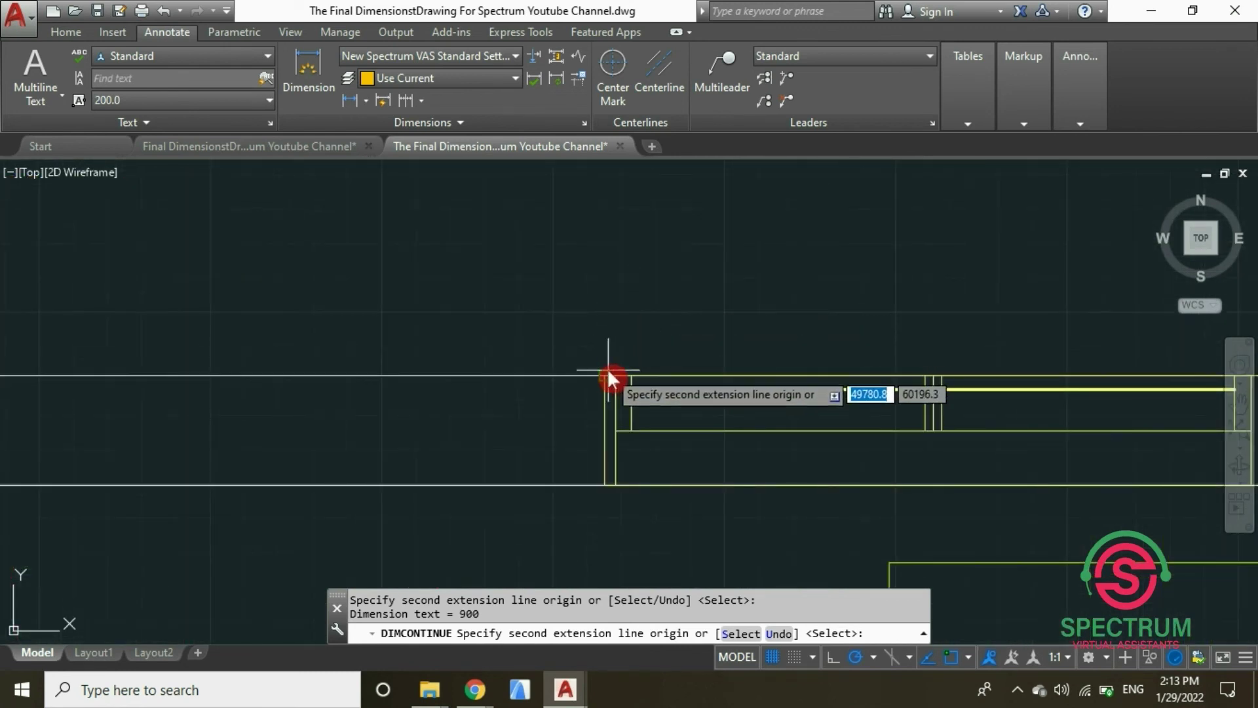
scroll(452, 361, down, 4)
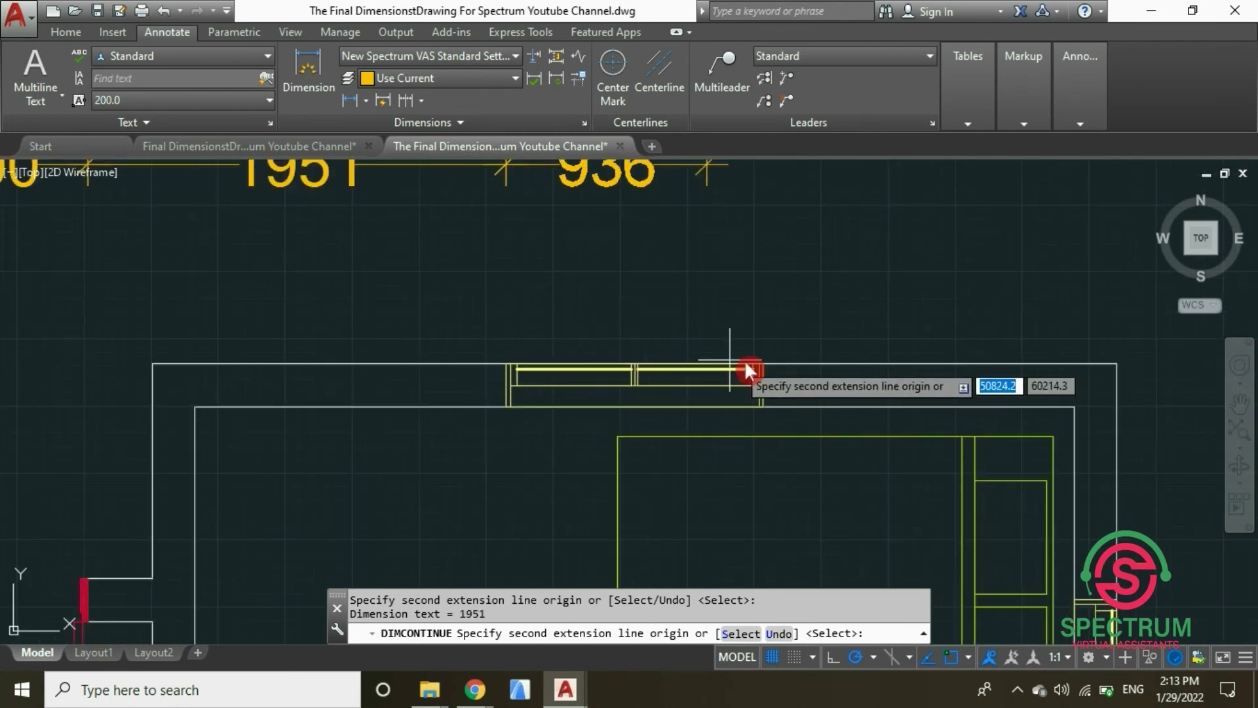
scroll(774, 364, up, 5)
click(699, 382)
scroll(461, 357, down, 5)
click(614, 360)
scroll(609, 354, up, 5)
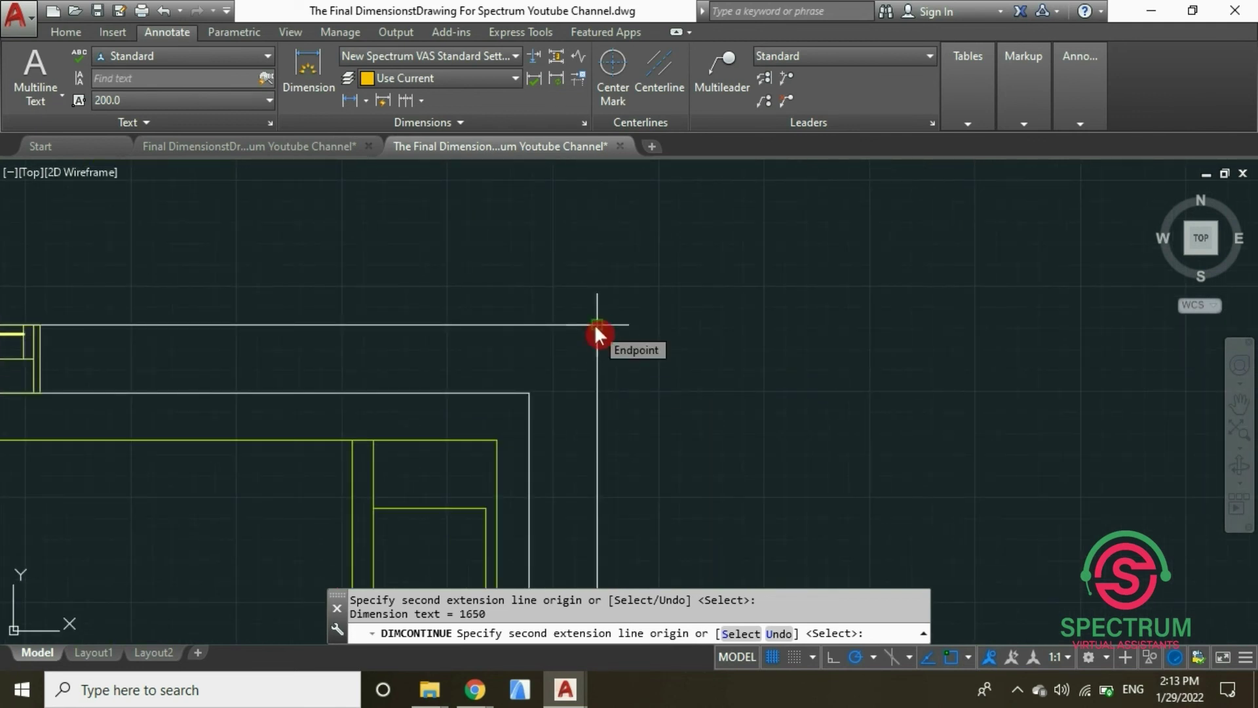
key(Return)
scroll(687, 380, down, 2)
scroll(688, 379, down, 6)
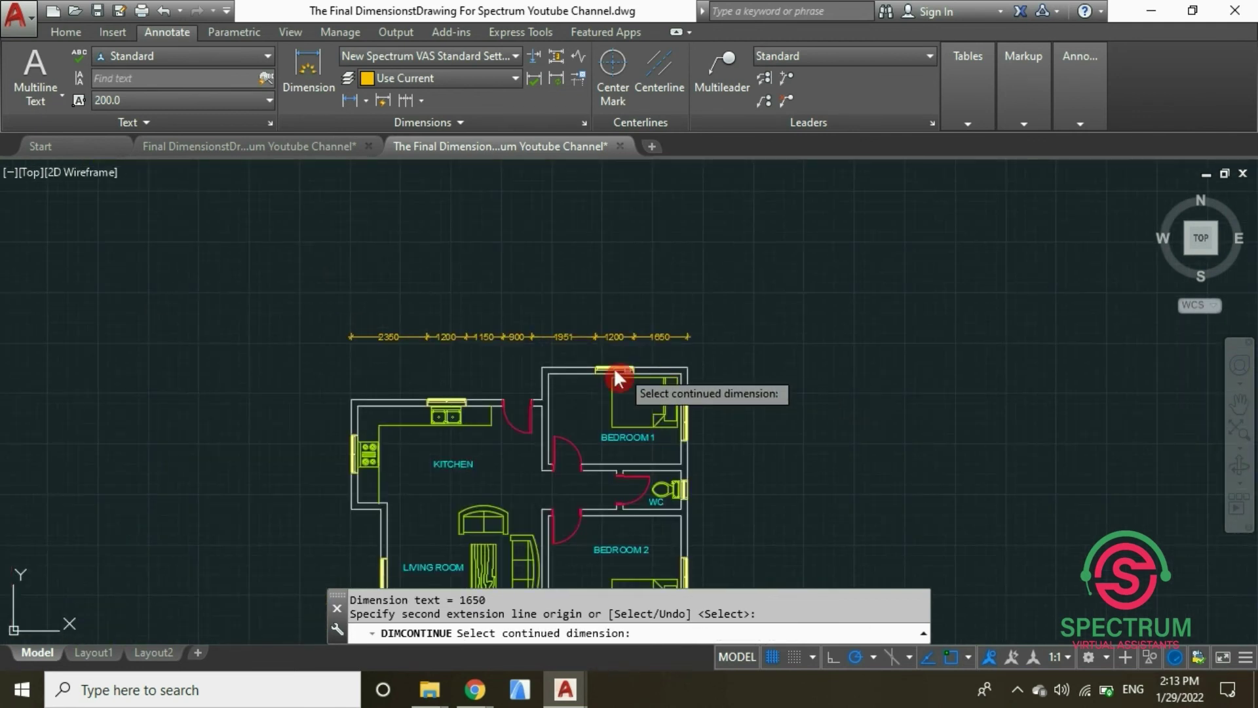
scroll(518, 380, up, 3)
scroll(518, 399, down, 2)
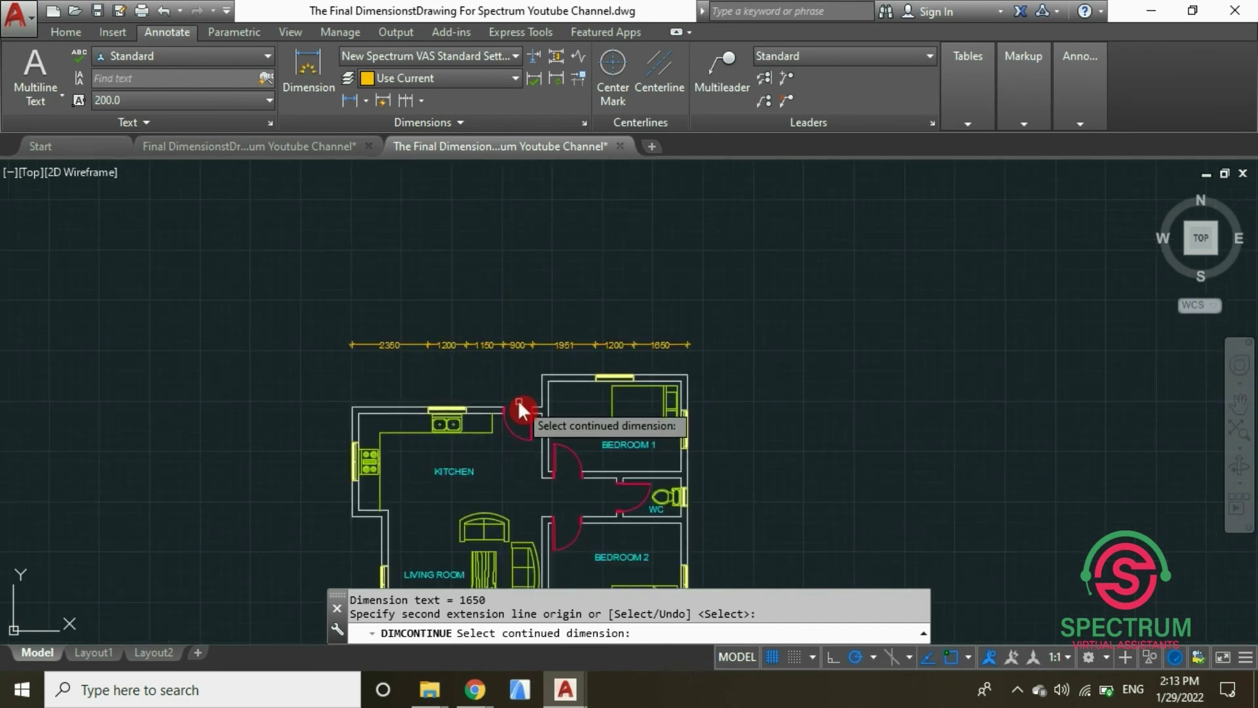
scroll(460, 303, up, 2)
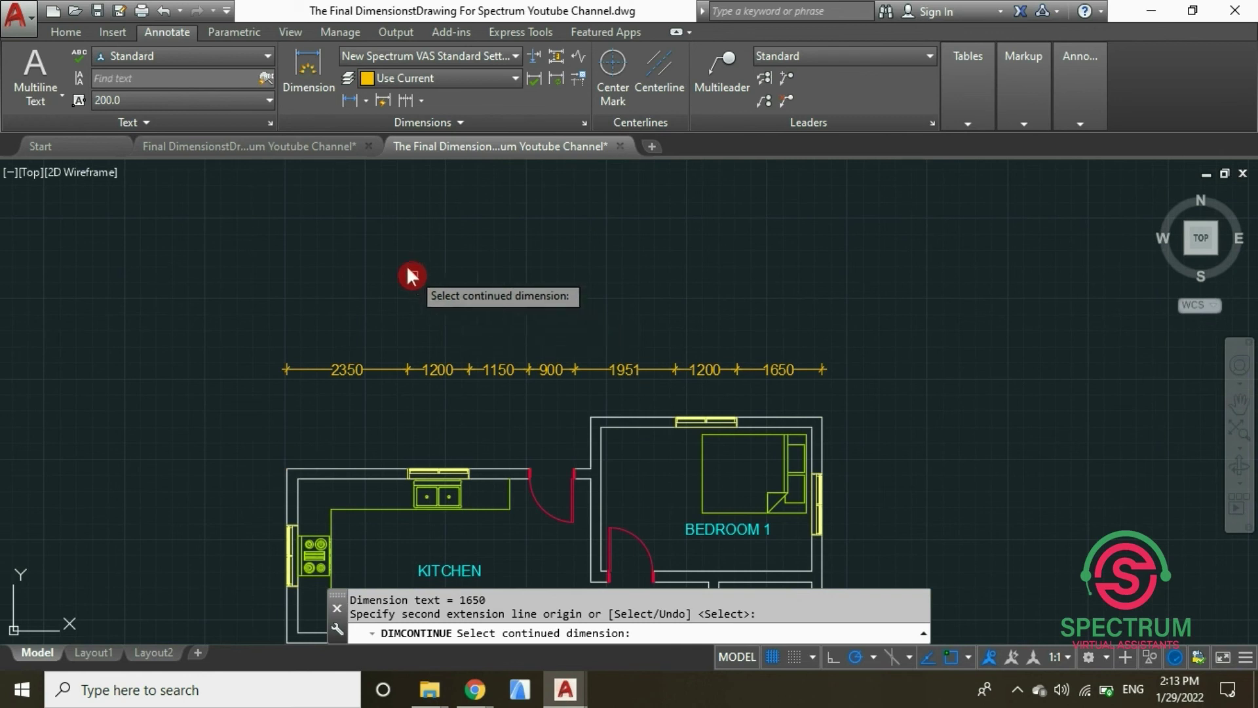
Step: Dimension the 200 kitchen wall thickness at its top-left corner, placed above the first row
click(309, 65)
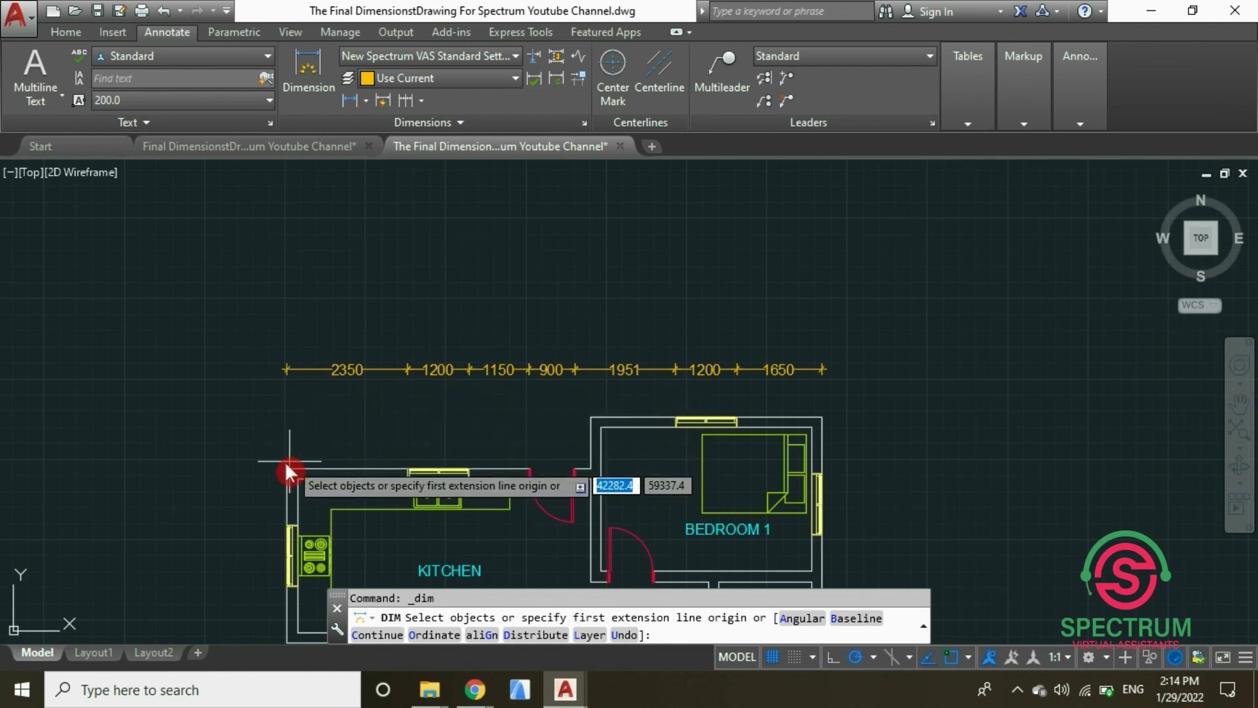
scroll(284, 467, up, 4)
key(Return)
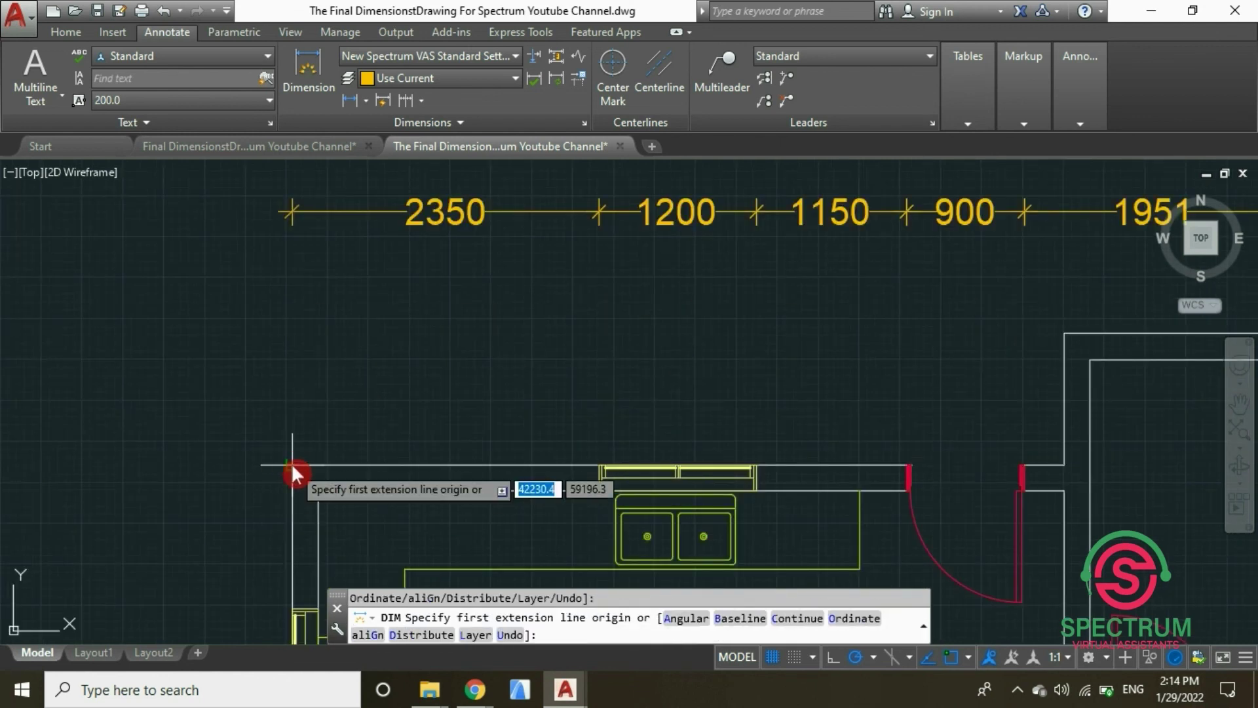
click(291, 464)
scroll(312, 388, down, 2)
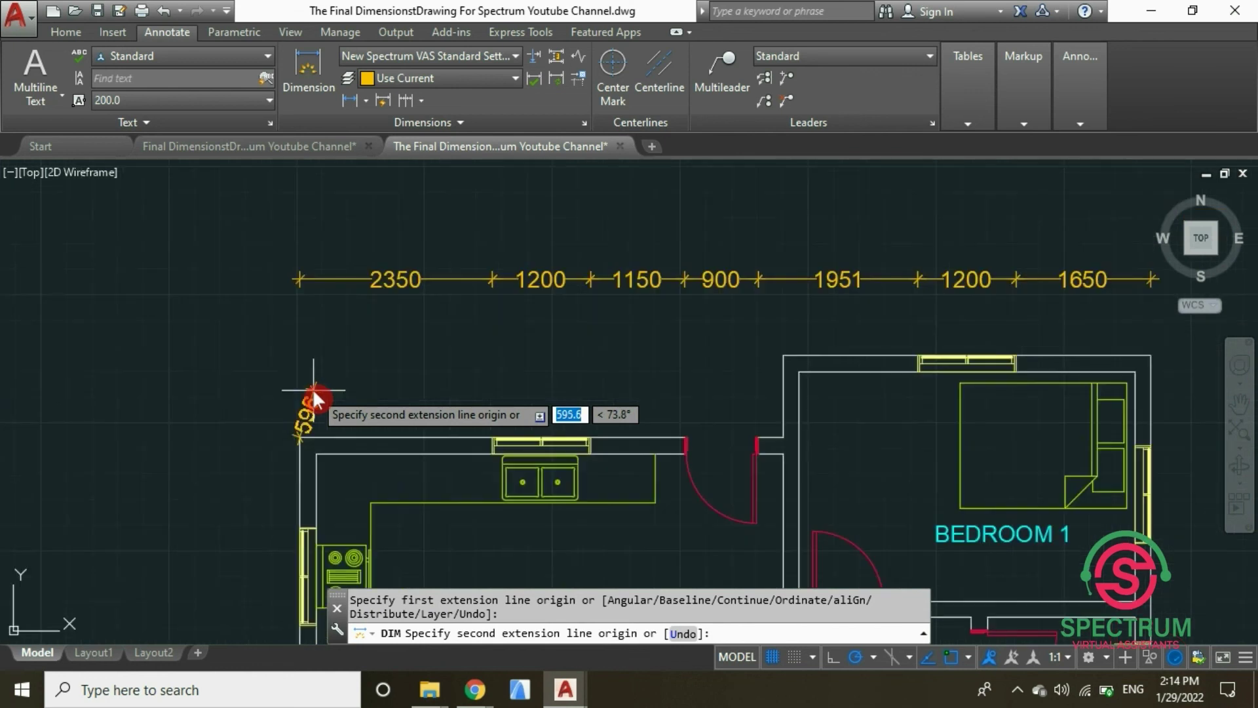
scroll(316, 449, up, 2)
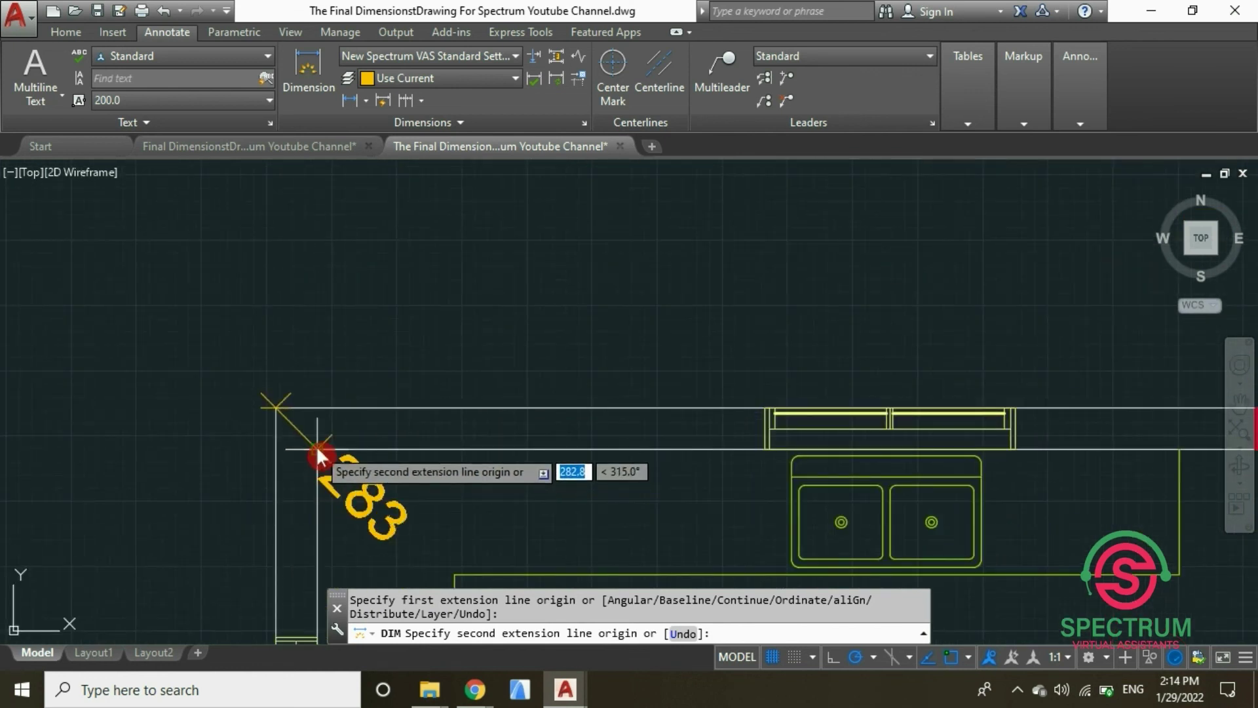
click(316, 445)
scroll(340, 459, down, 3)
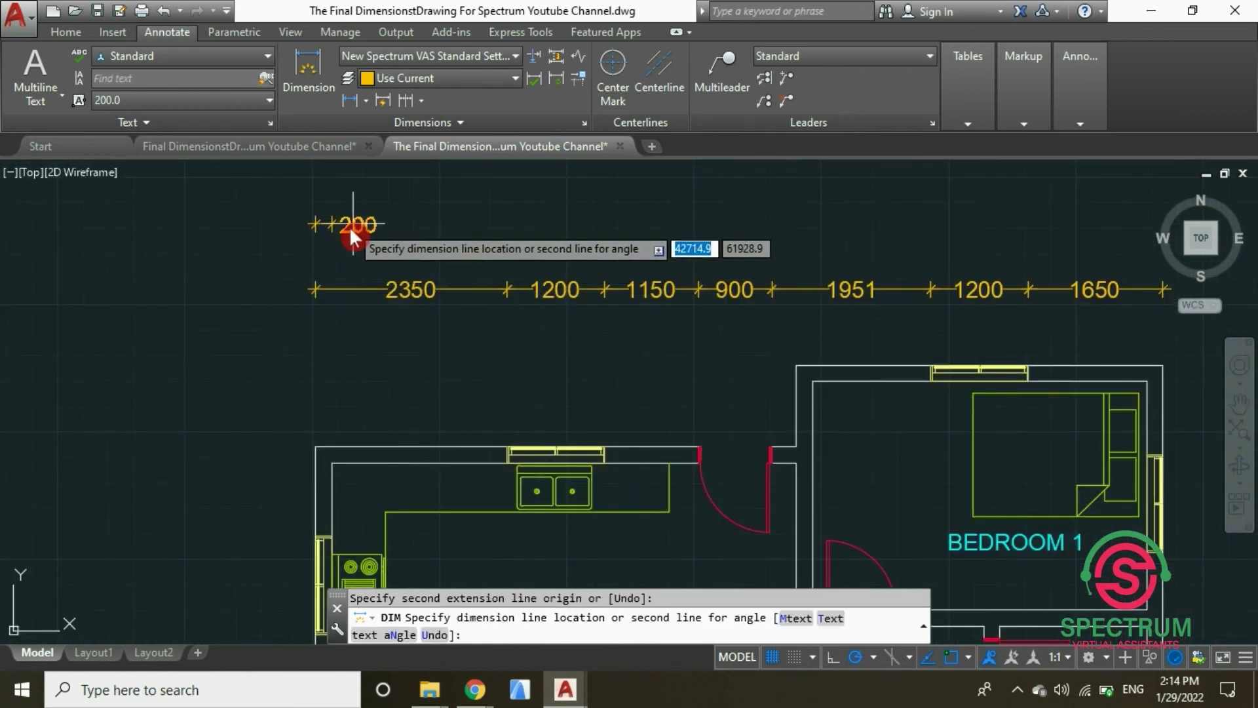
click(348, 227)
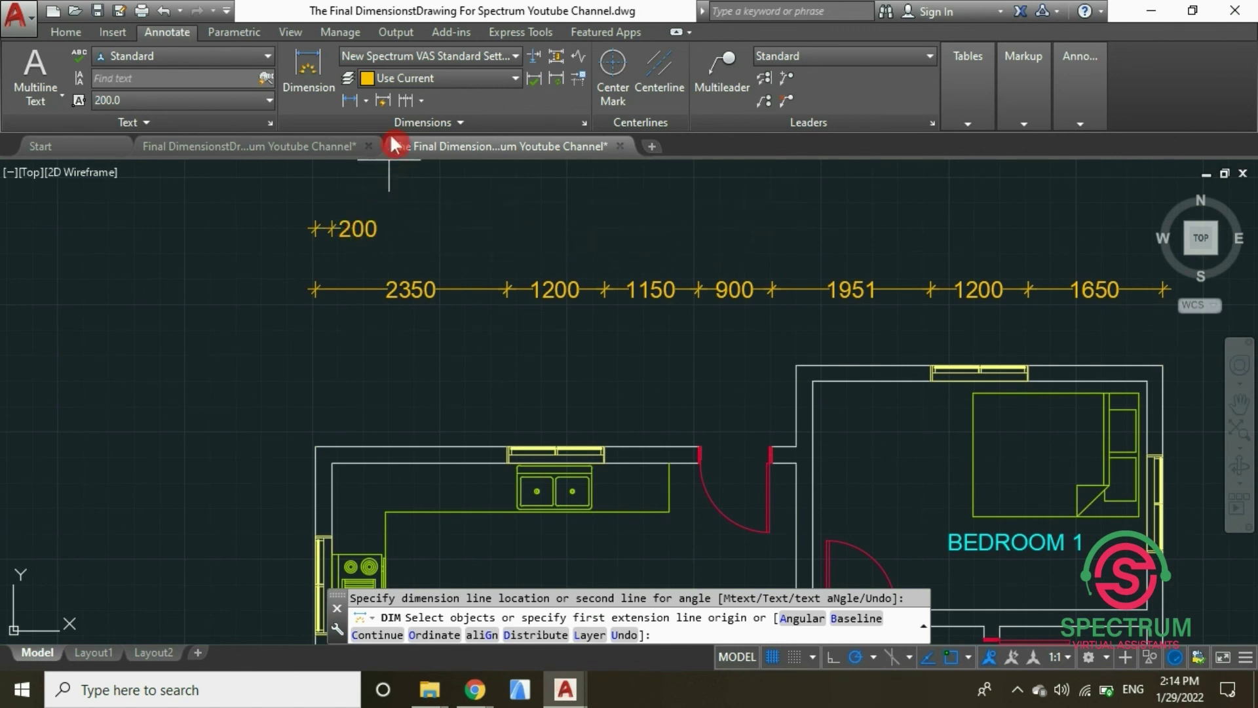
Step: Continue the upper row from the 200 with 5700 and 200 dimensions
click(421, 101)
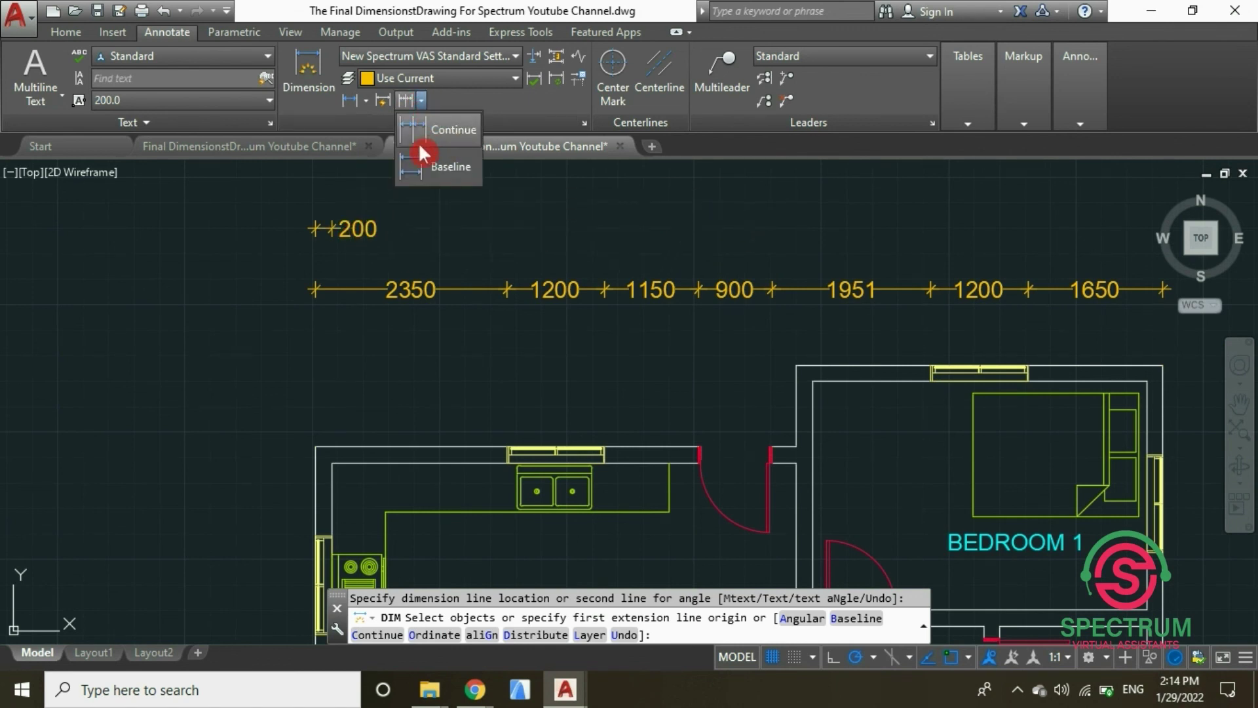
click(437, 131)
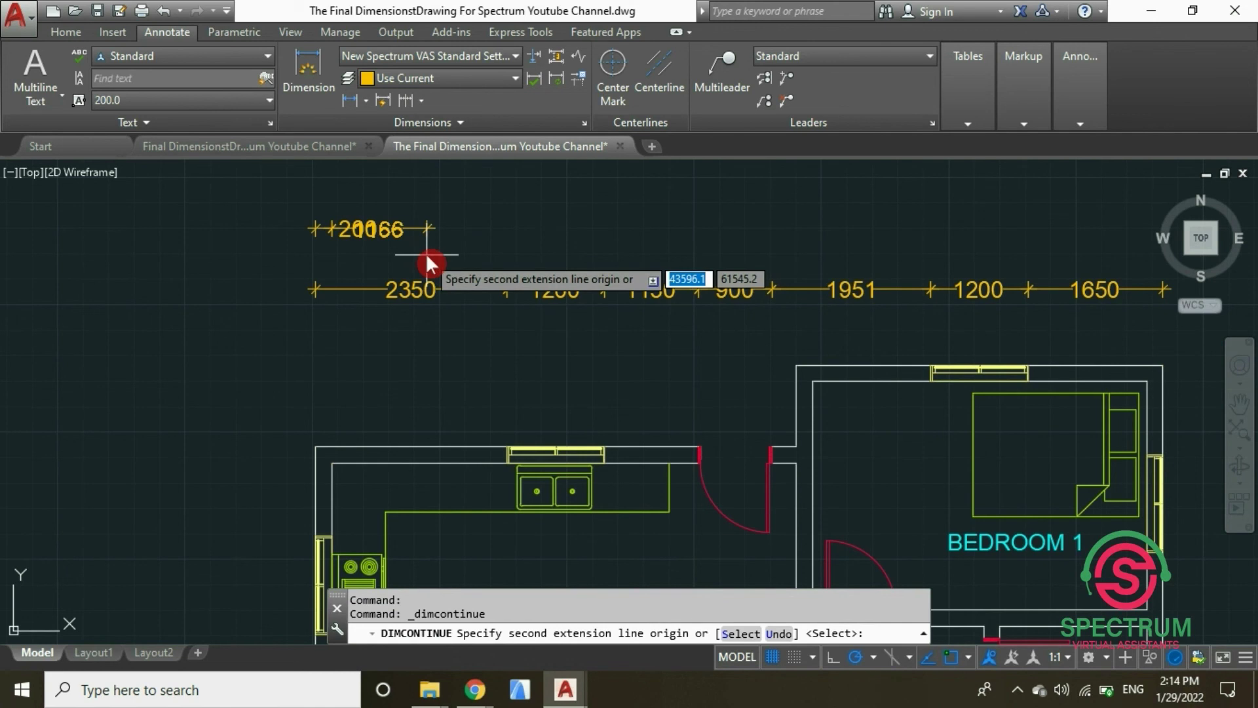
scroll(807, 354, up, 2)
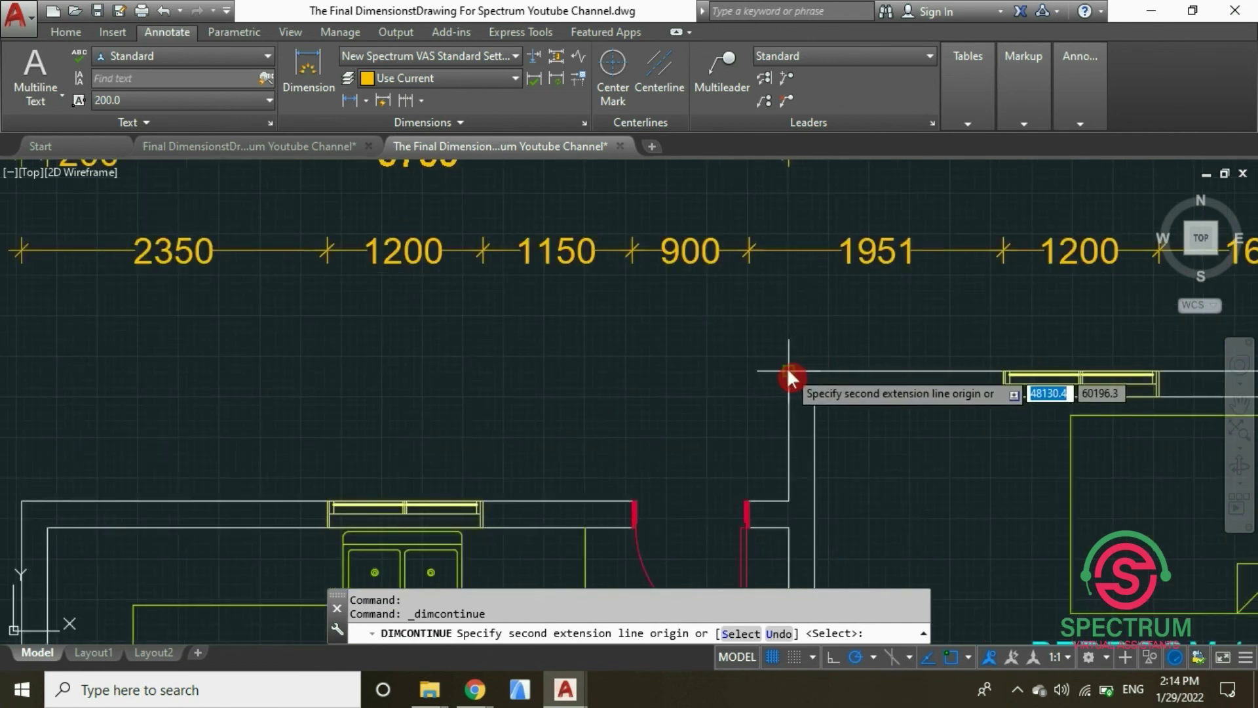
click(786, 367)
click(811, 392)
scroll(587, 408, down, 2)
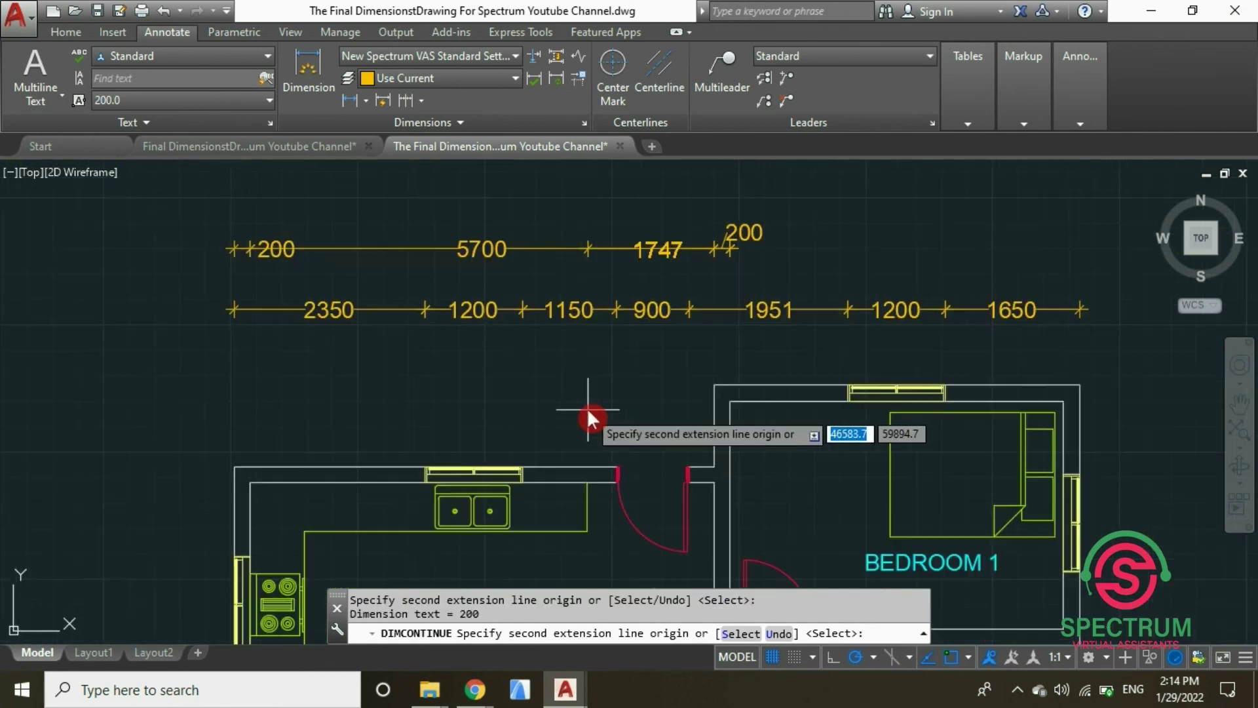
scroll(587, 407, down, 2)
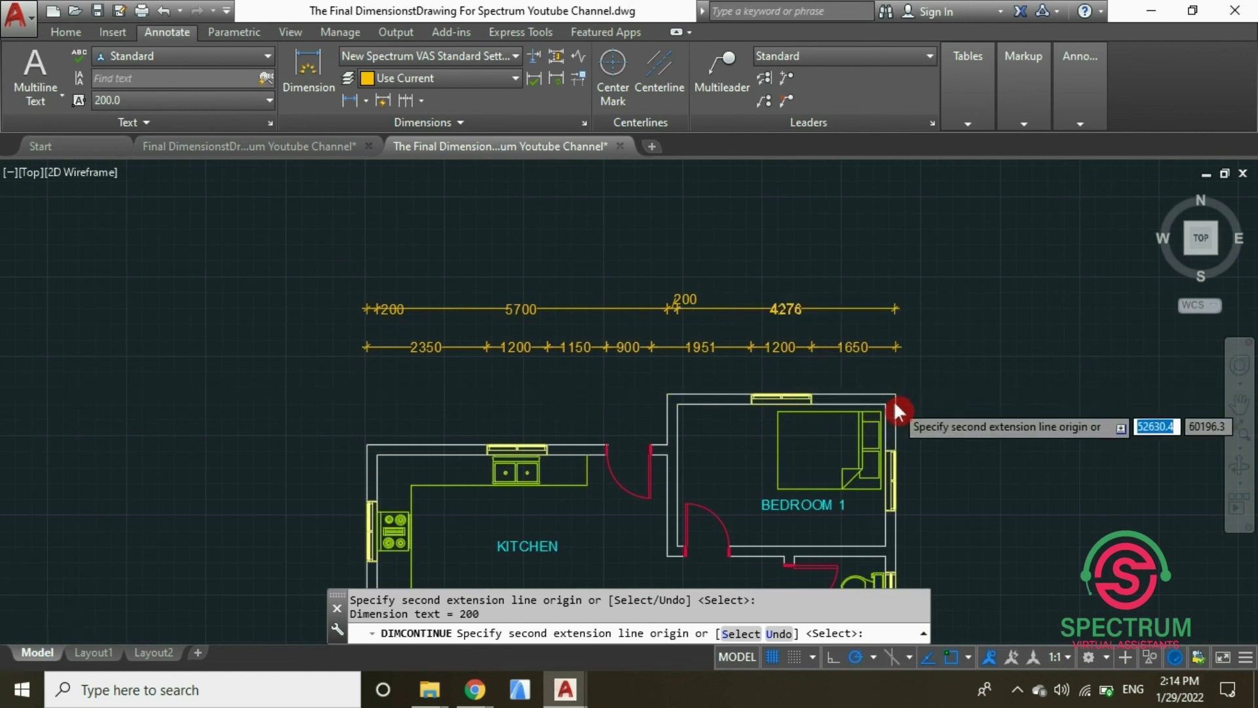
Step: Add the 4100 and closing 200 dimensions, then begin a vertical dimension at the kitchen corner
click(893, 401)
scroll(893, 401, up, 5)
click(895, 369)
scroll(864, 439, down, 3)
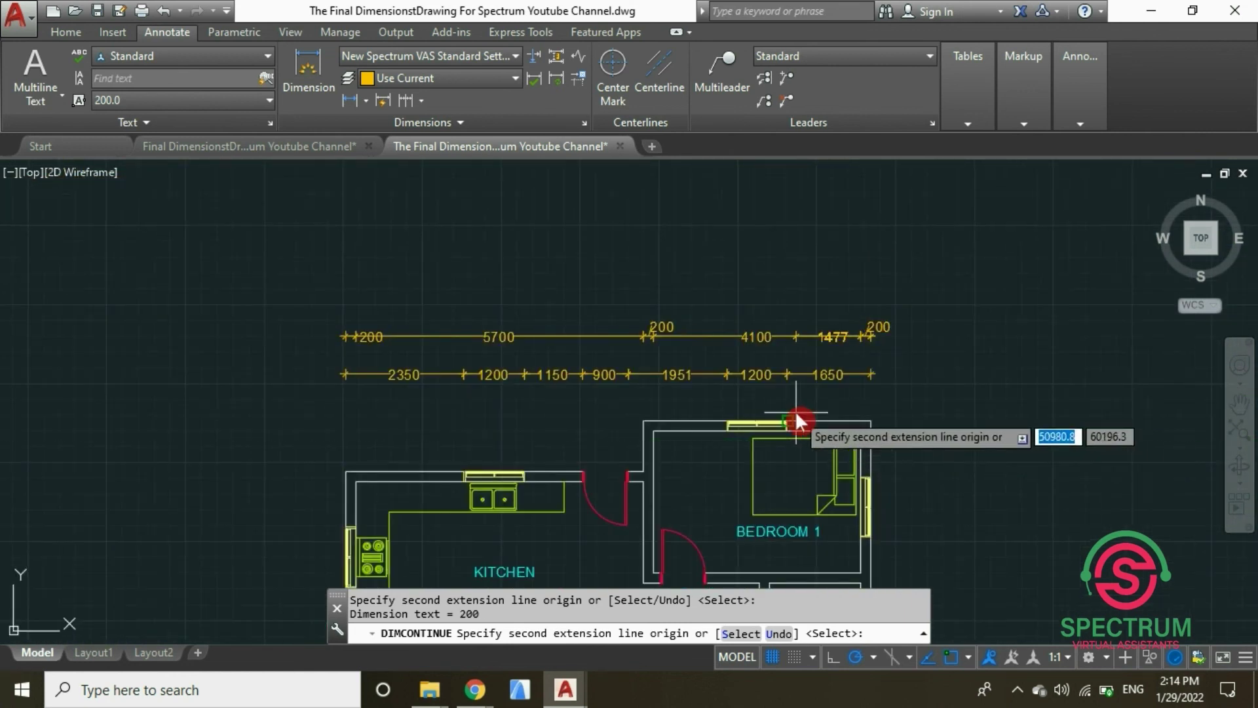
key(Return)
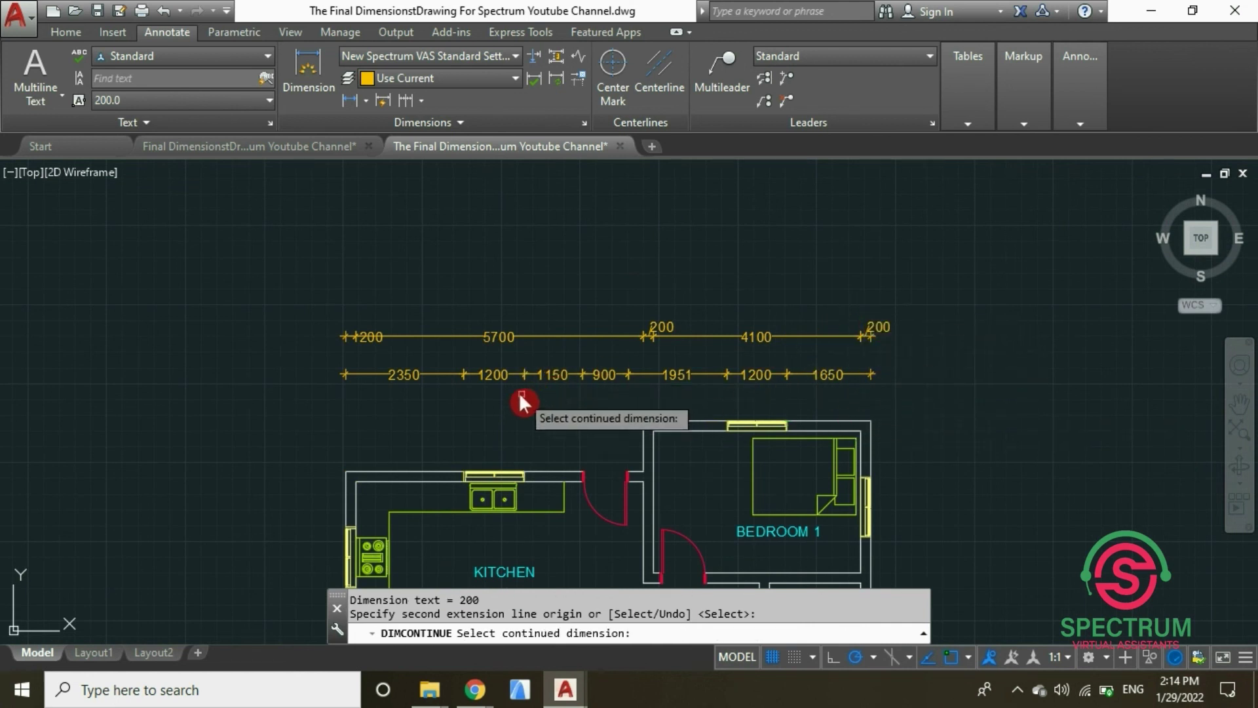
click(314, 82)
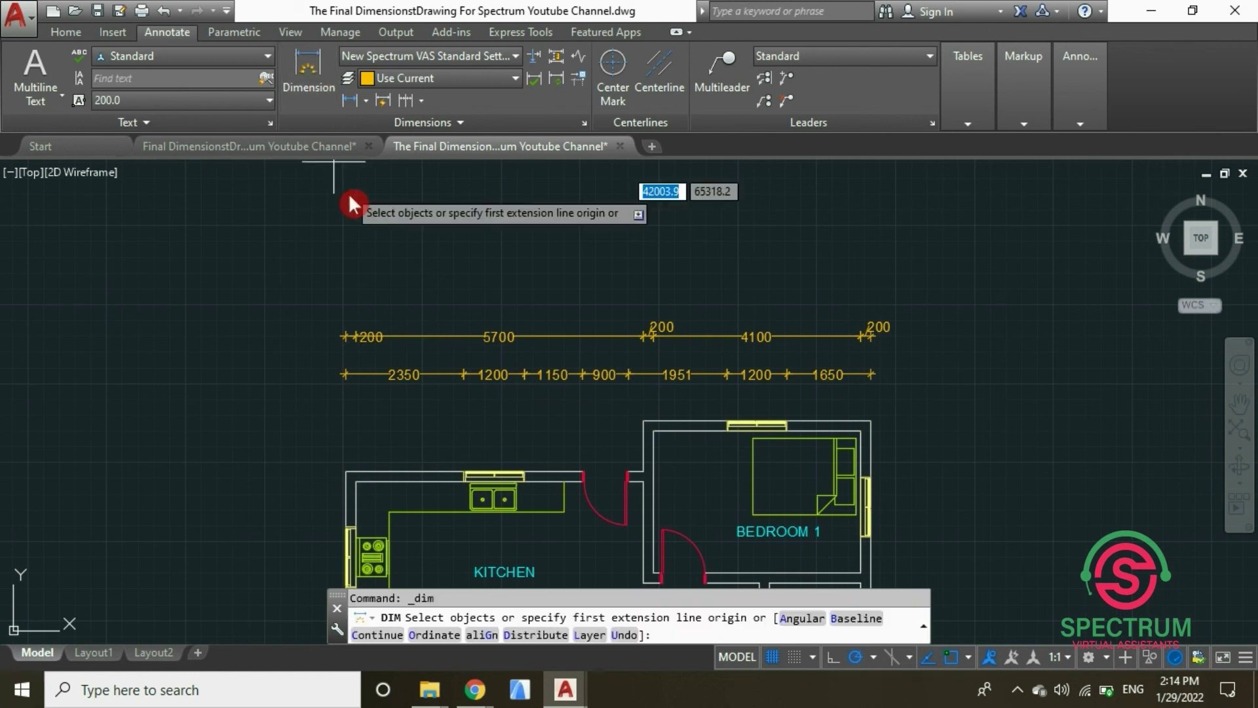
click(344, 464)
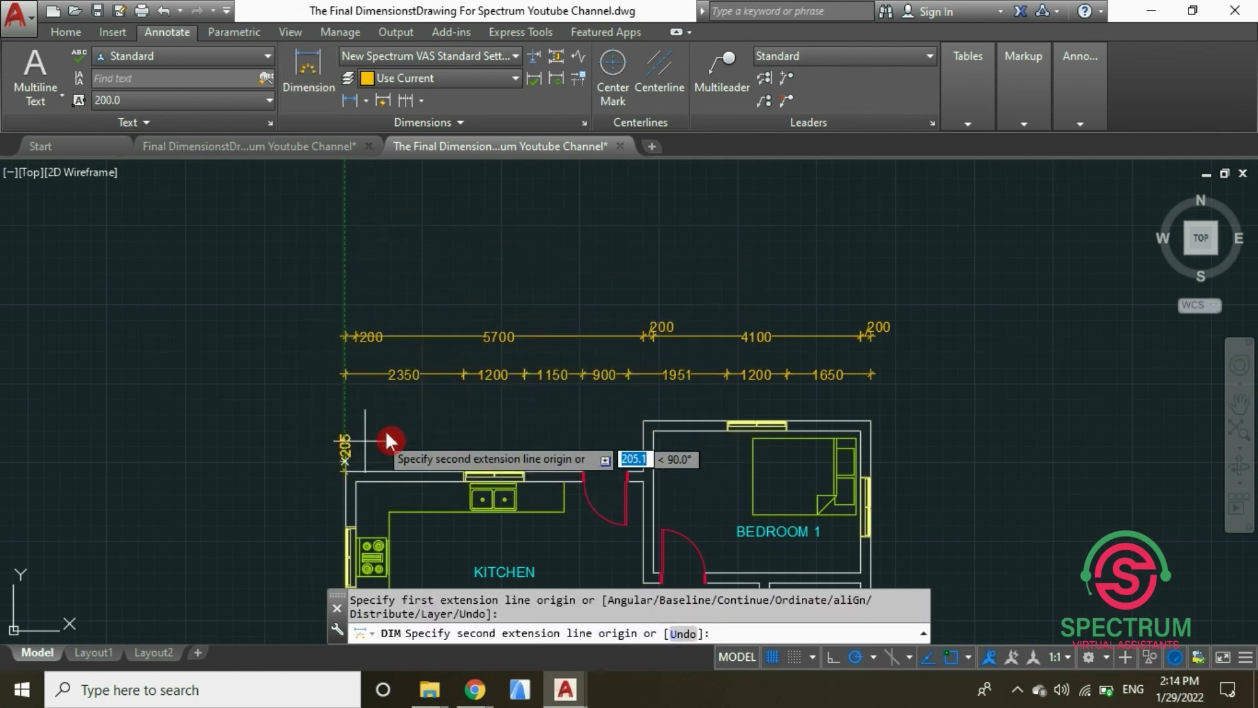